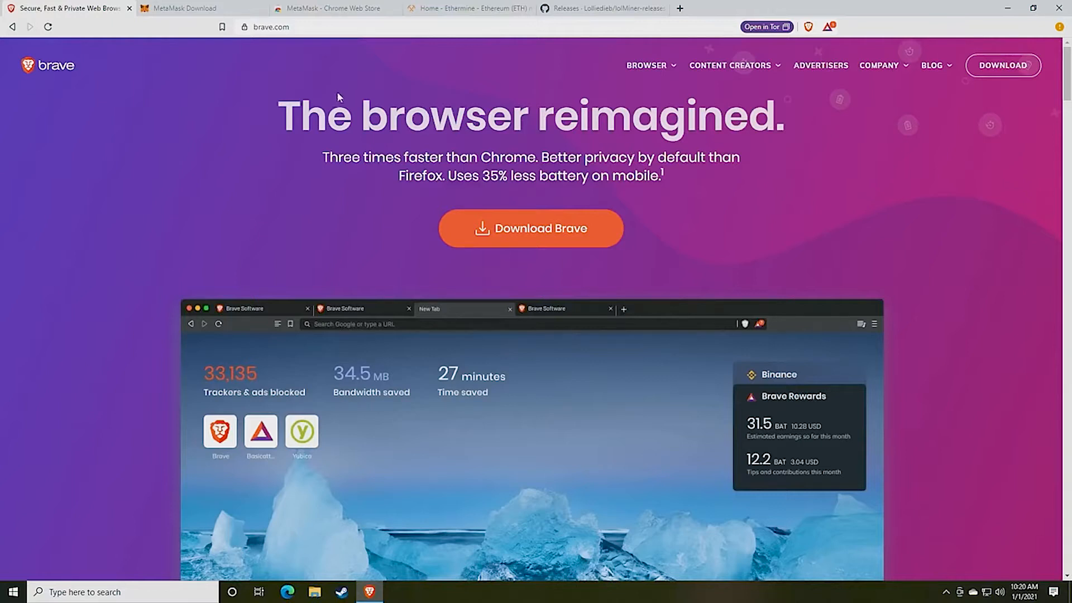
Switch to the MetaMask Download tab showing metamask.io/download
{"action": "left_click", "coordinate": [210, 7]}
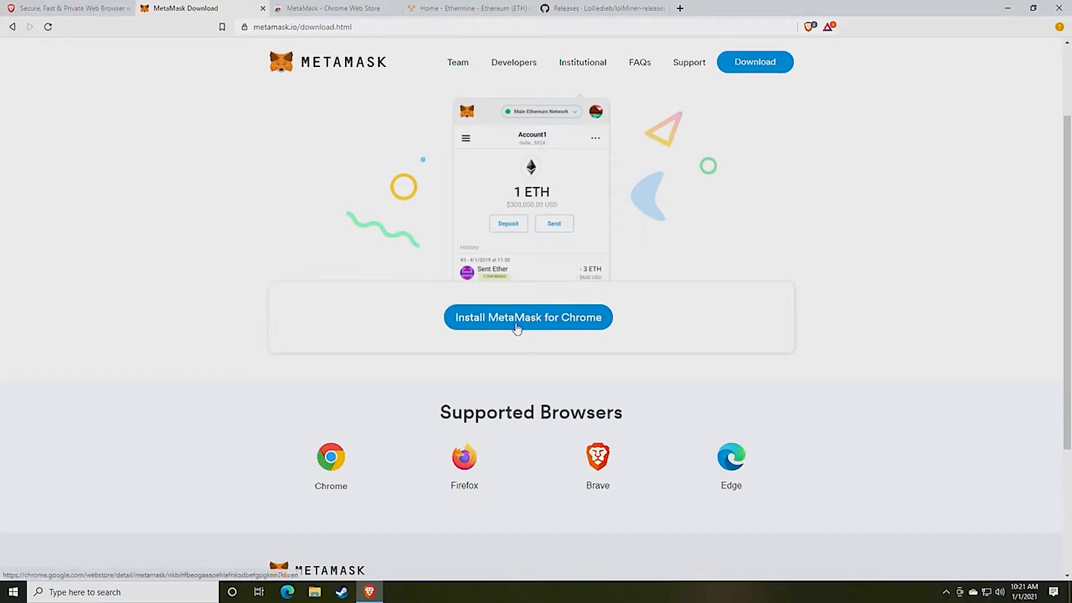
Add the MetaMask extension to Brave from its Chrome Web Store page
{"action": "left_click", "coordinate": [331, 7]}
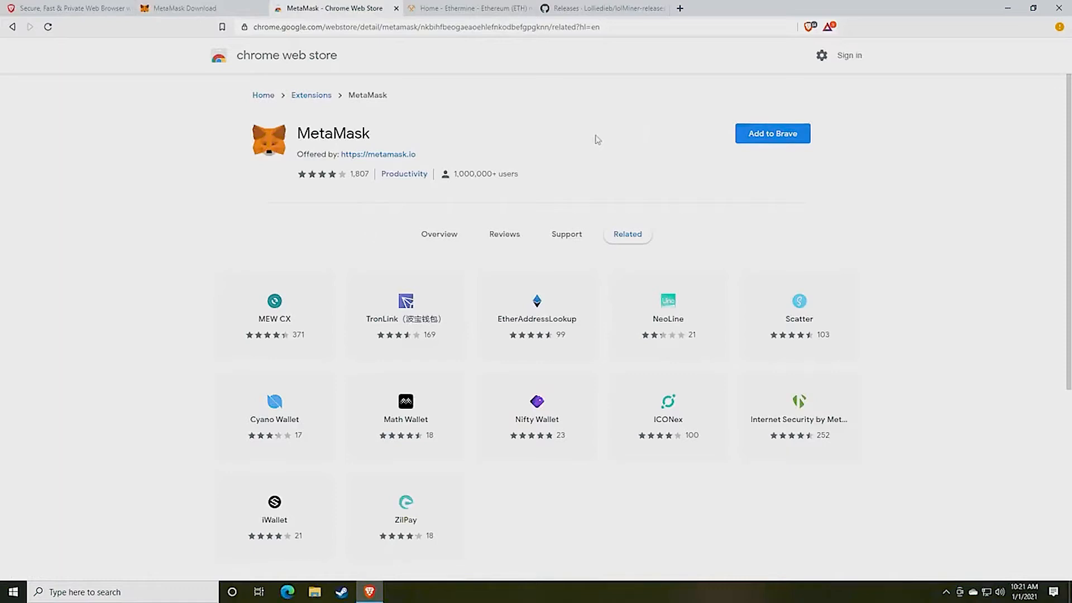
{"action": "left_click", "coordinate": [770, 145]}
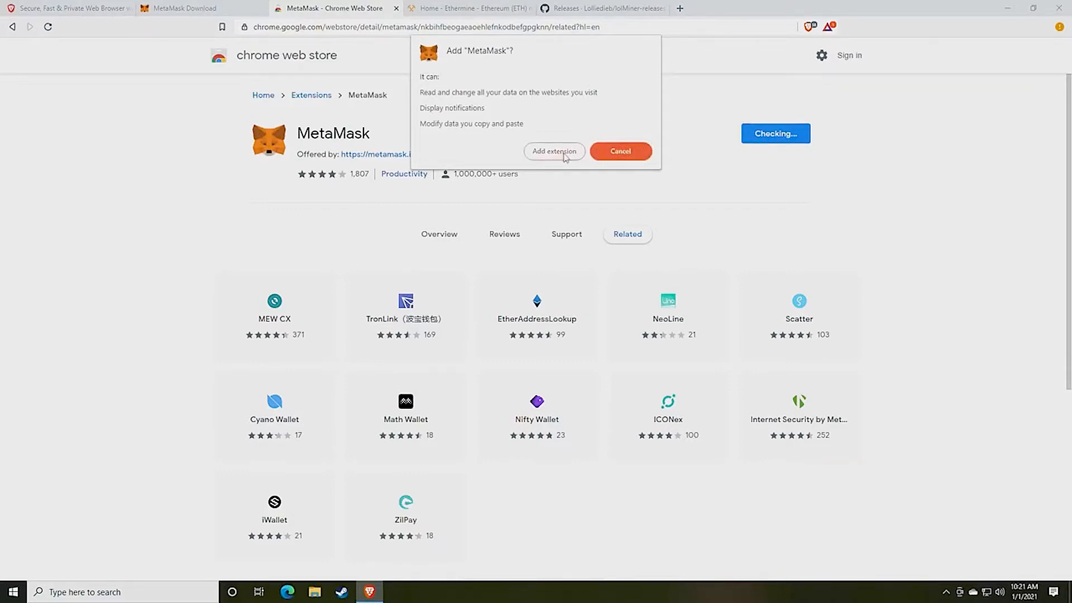
{"action": "left_click", "coordinate": [542, 159]}
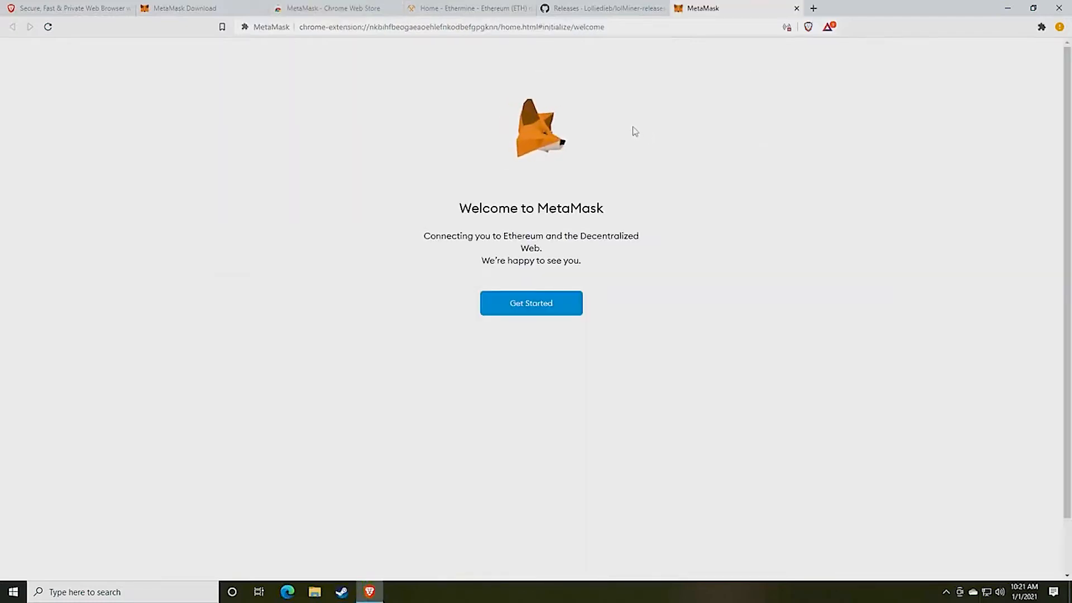
Begin MetaMask setup, choosing Create a Wallet and agreeing to the usage-data request
{"action": "left_click", "coordinate": [530, 308]}
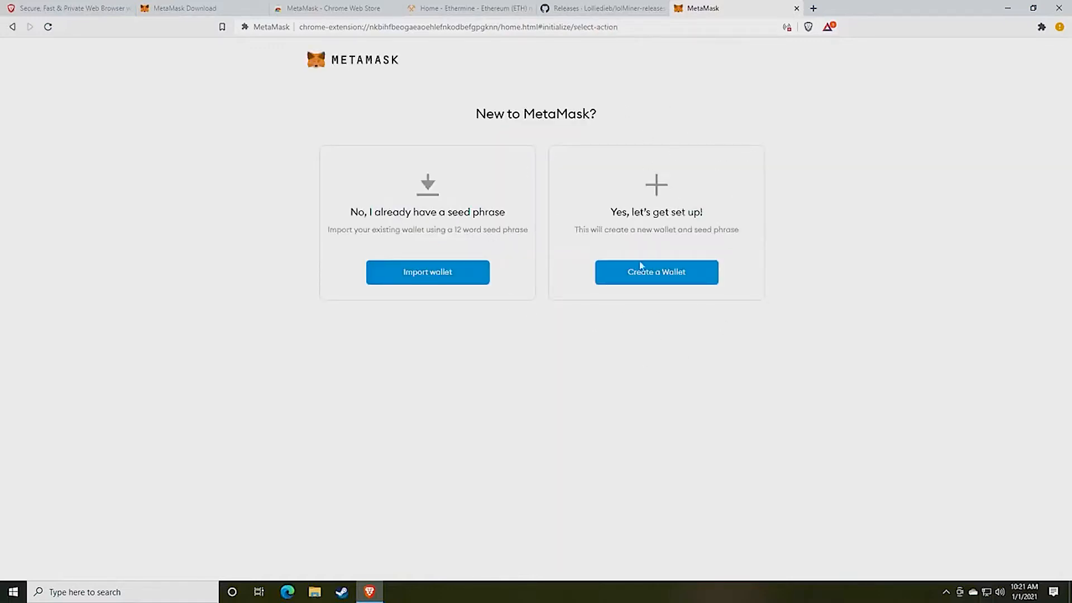
{"action": "left_click", "coordinate": [651, 282]}
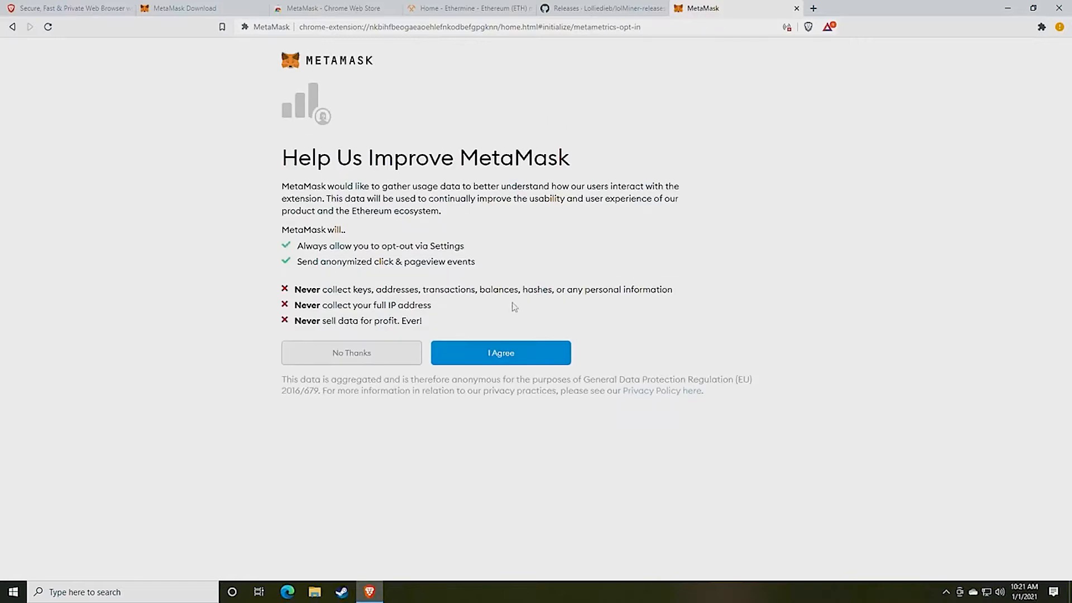
{"action": "left_click", "coordinate": [503, 358]}
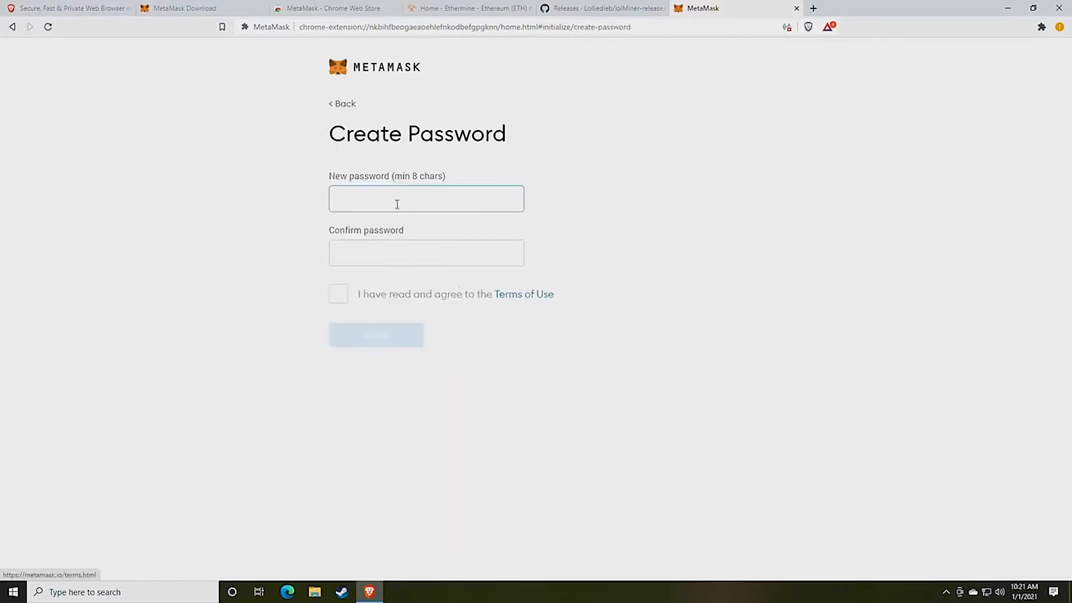
Enter the new wallet password in both fields and accept the Terms of Use
{"action": "type", "text": "••••••••••"}
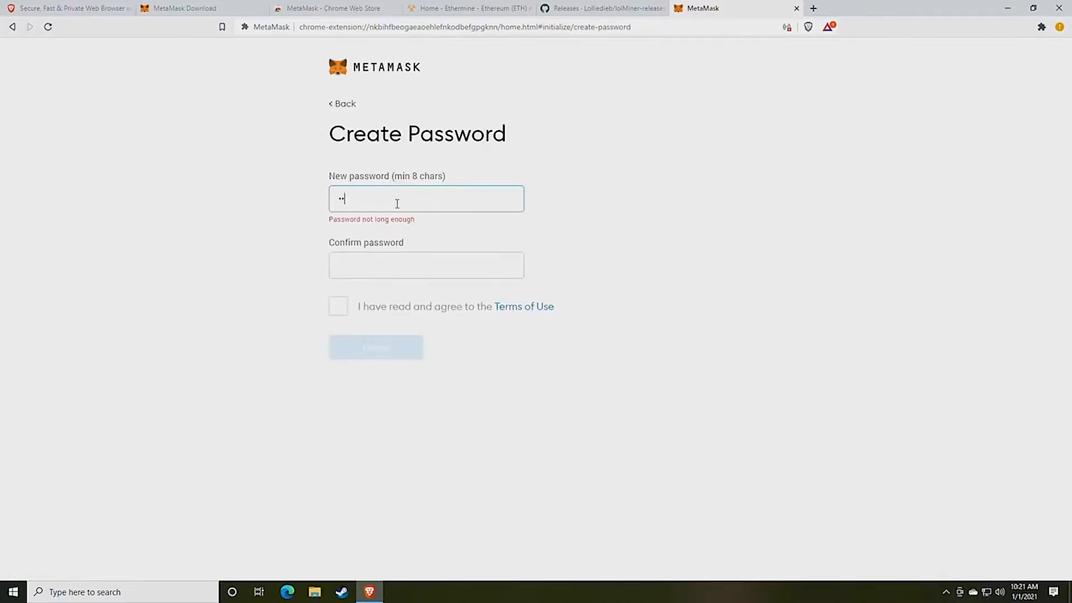
{"action": "key", "text": "Tab"}
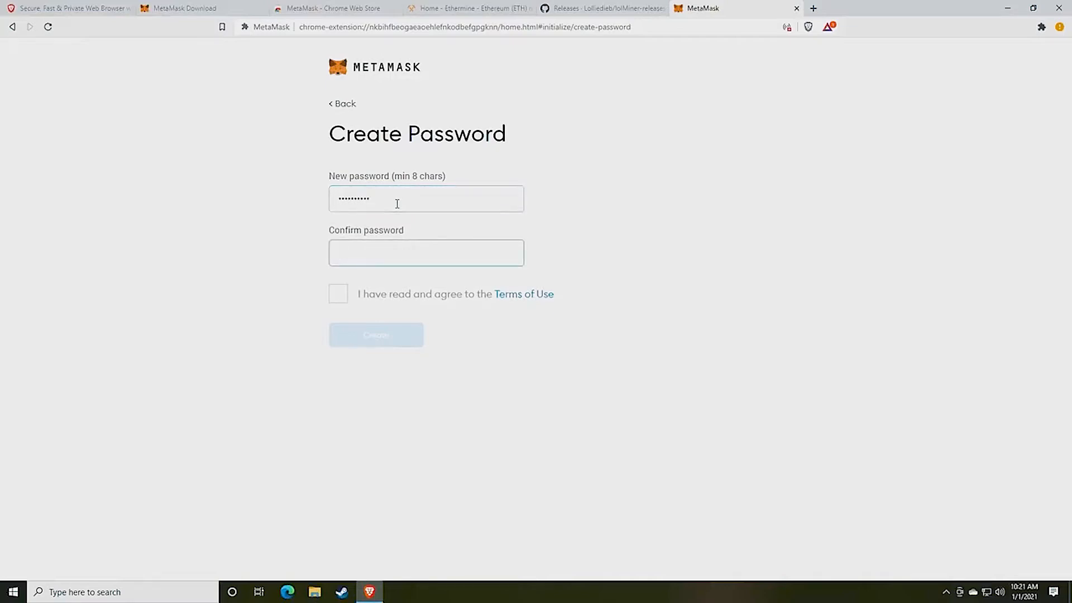
{"action": "type", "text": "•••••••••"}
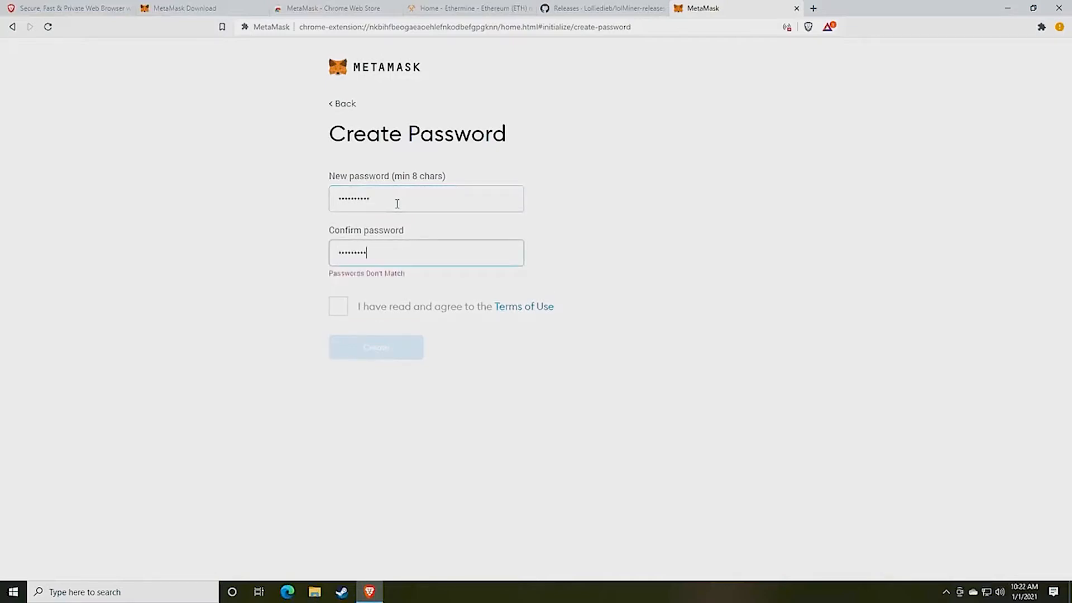
{"action": "type", "text": "•"}
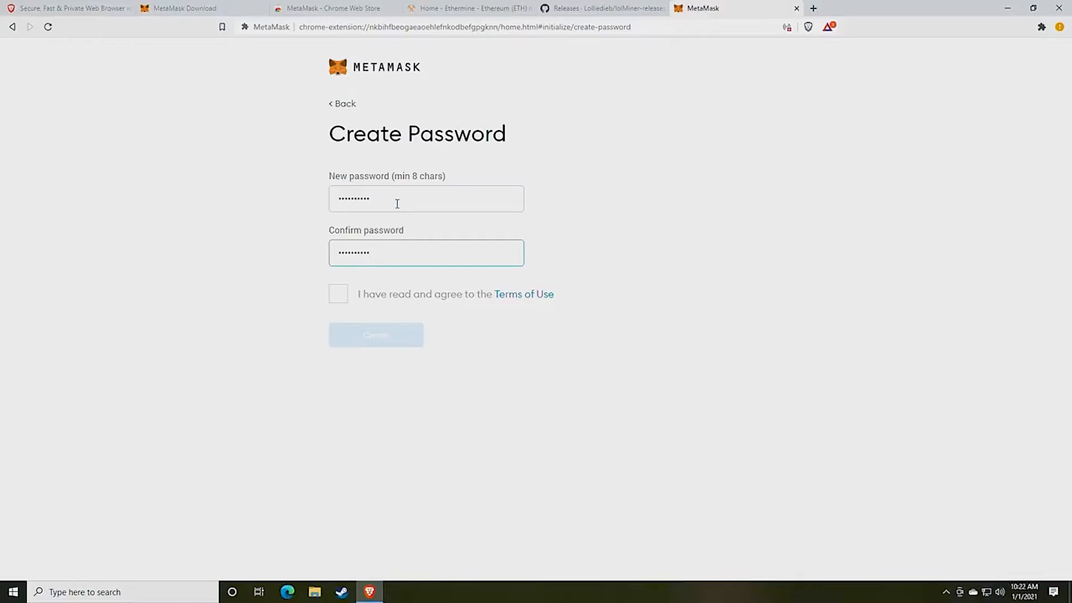
{"action": "left_click", "coordinate": [338, 294]}
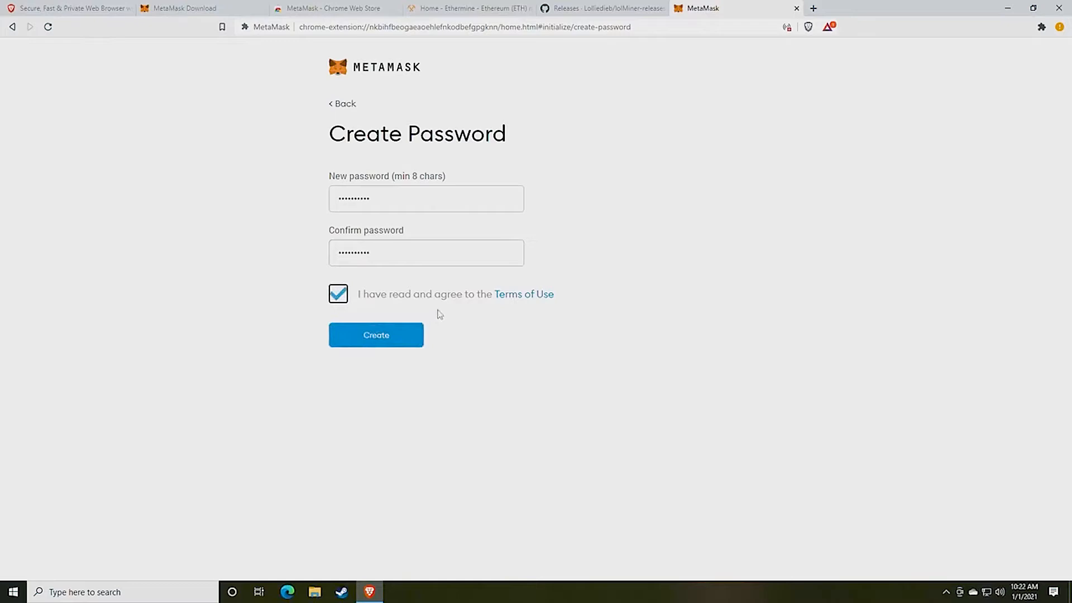
{"action": "left_click", "coordinate": [813, 8]}
Generate five random 8-character passwords on random.org's Password Generator and select the first
{"action": "type", "text": "ran"}
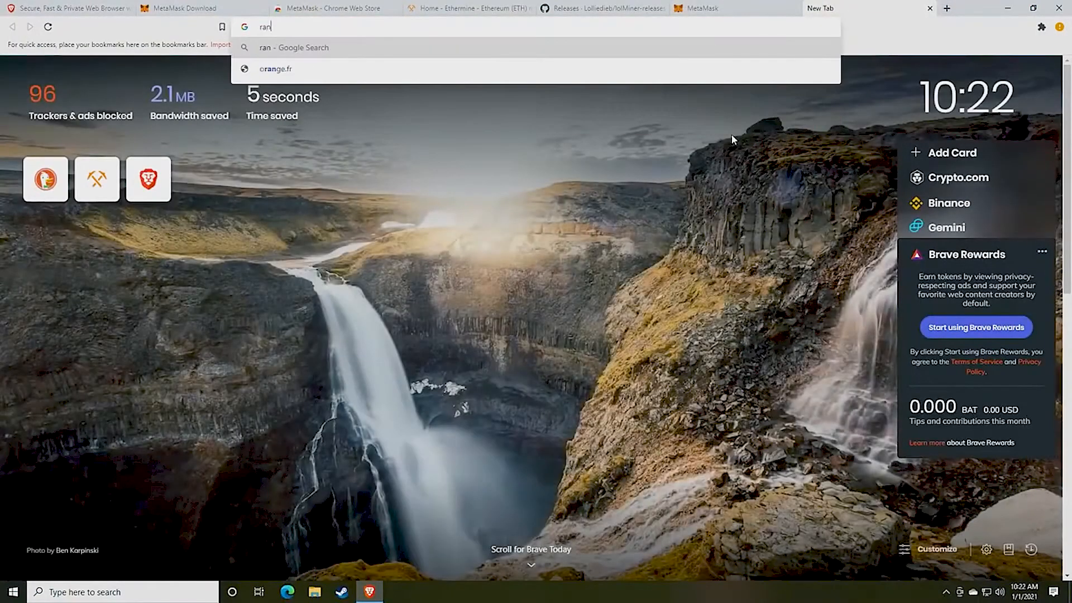
{"action": "type", "text": "dom.org"}
{"action": "key", "text": "Return"}
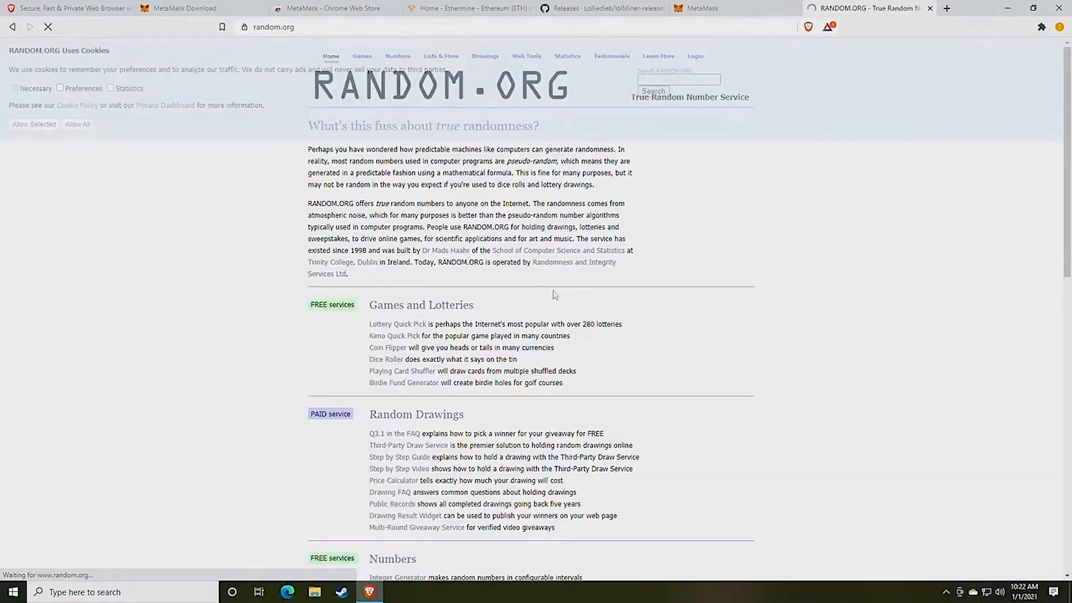
{"action": "scroll", "coordinate": [554, 295], "scroll_direction": "down", "scroll_amount": 7}
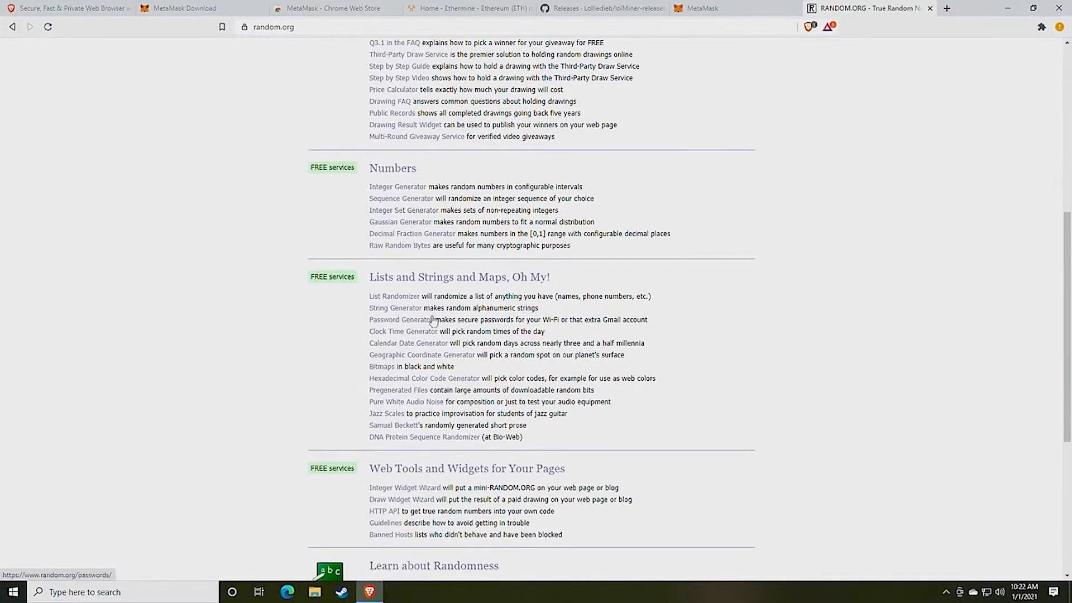
{"action": "left_click", "coordinate": [433, 320]}
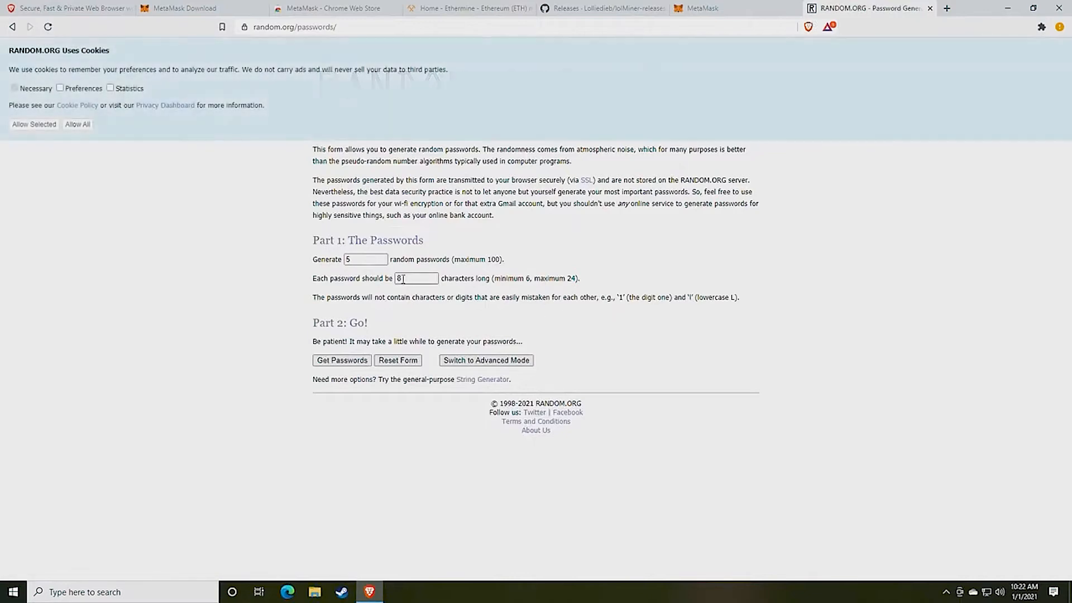
{"action": "double_click", "coordinate": [403, 278]}
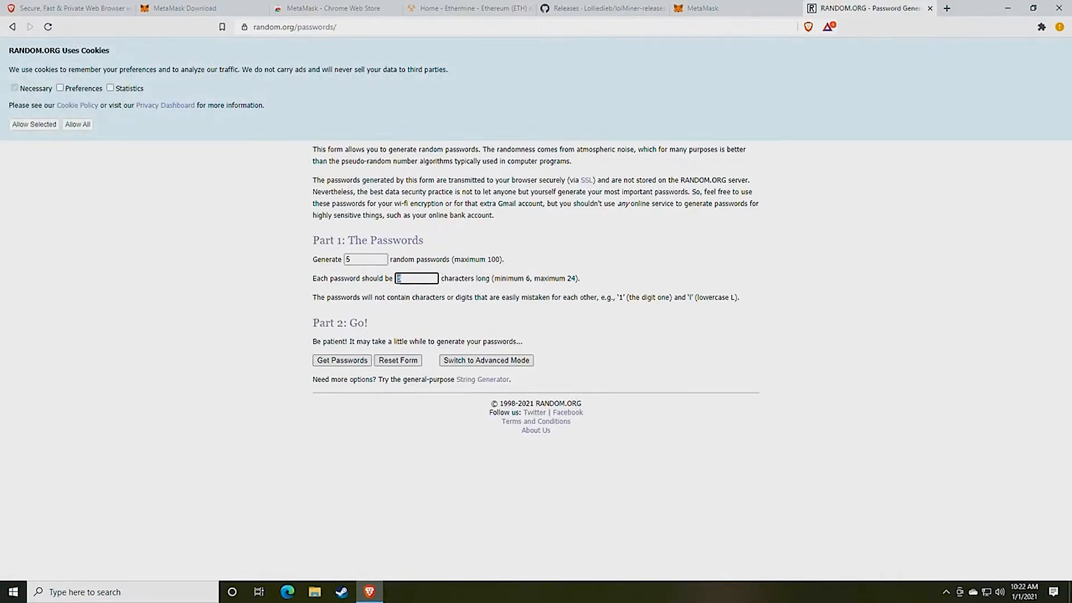
{"action": "left_click", "coordinate": [344, 362]}
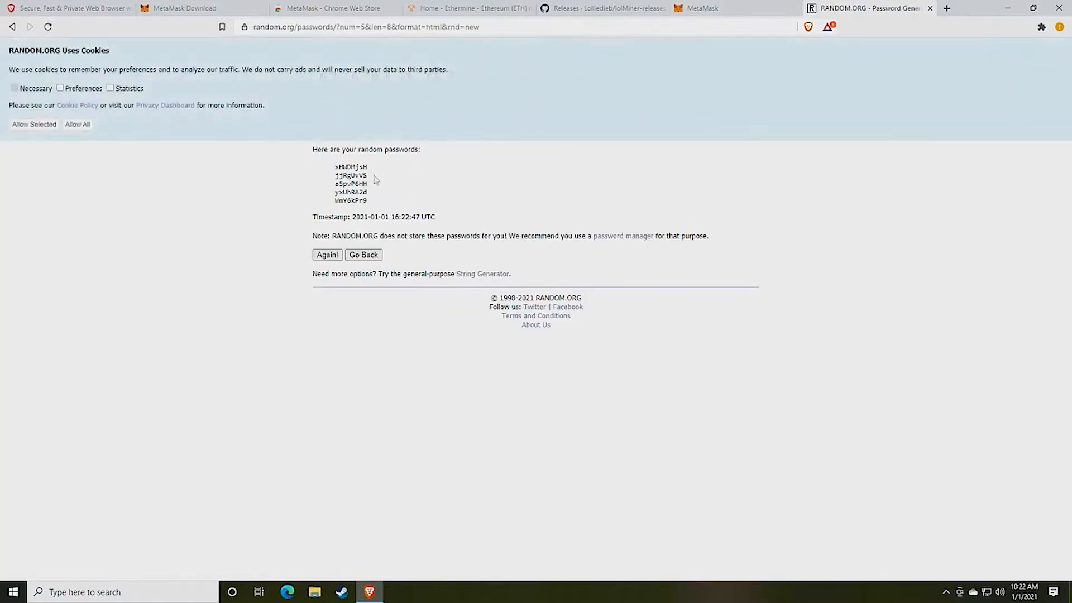
{"action": "double_click", "coordinate": [352, 166]}
Submit the wallet password, then reveal and select the twelve secret backup words
{"action": "left_click", "coordinate": [931, 9]}
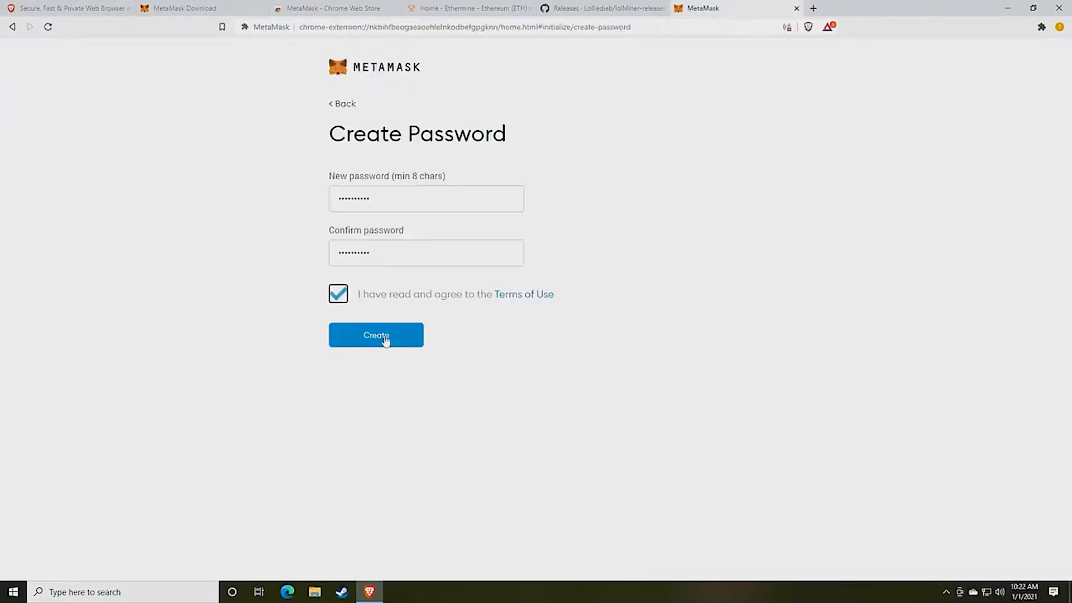
{"action": "left_click", "coordinate": [386, 337]}
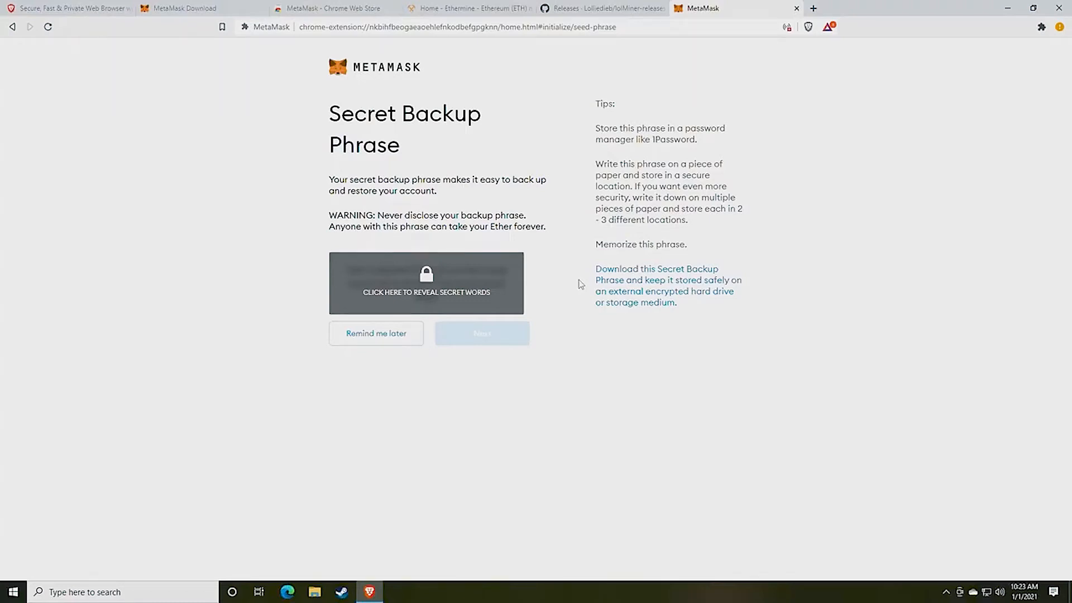
{"action": "left_click", "coordinate": [459, 294]}
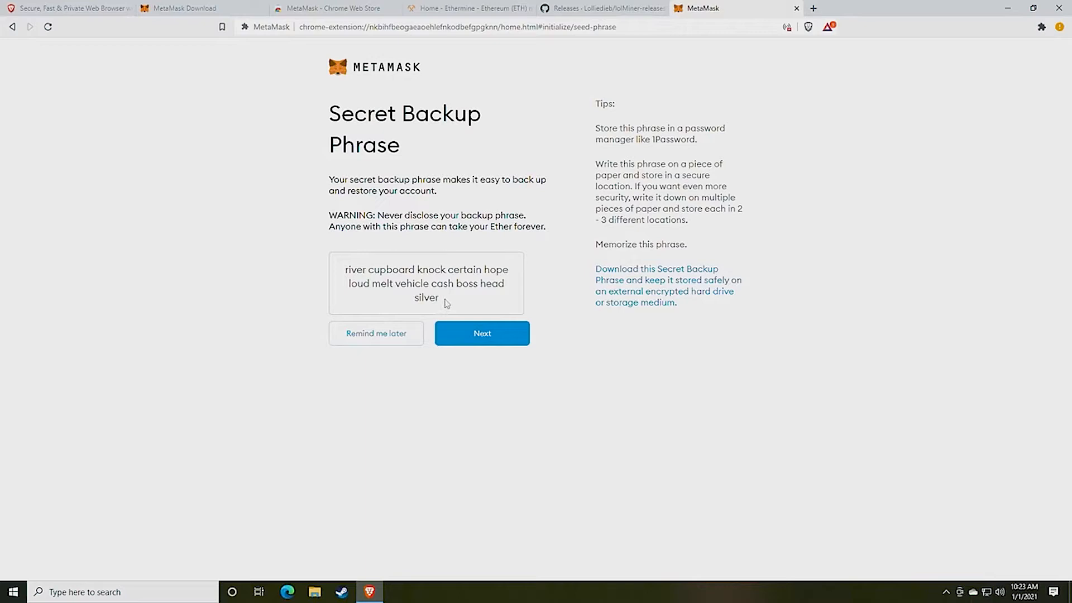
{"action": "left_click_drag", "start_coordinate": [445, 304], "coordinate": [339, 278]}
{"action": "key", "text": "ctrl+c"}
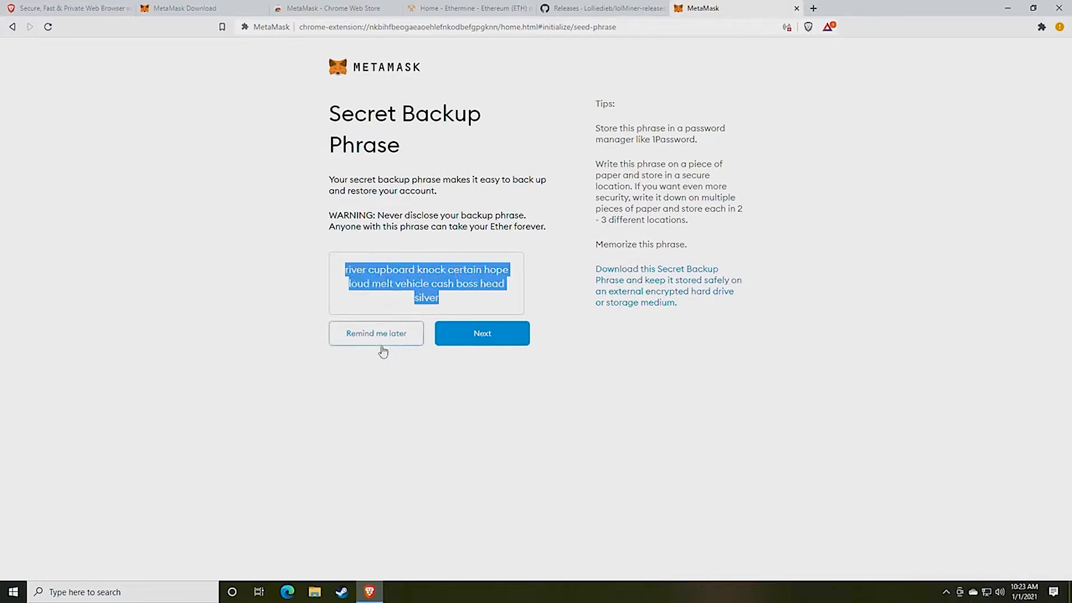
{"action": "left_click", "coordinate": [168, 592]}
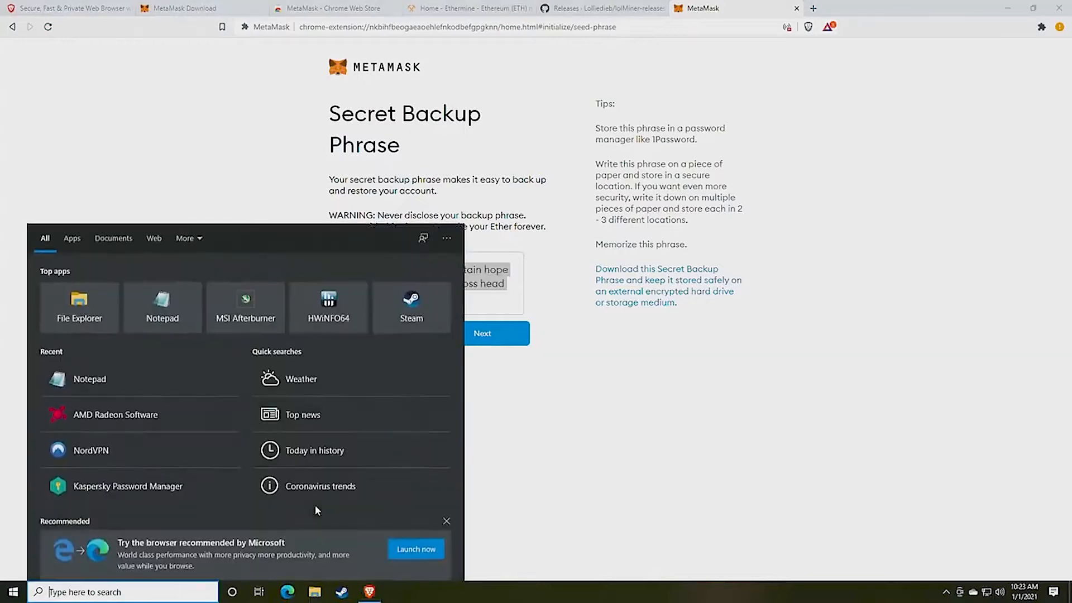
Paste the twelve backup words into a new Notepad, snapped left beside the MetaMask page
{"action": "type", "text": "not"}
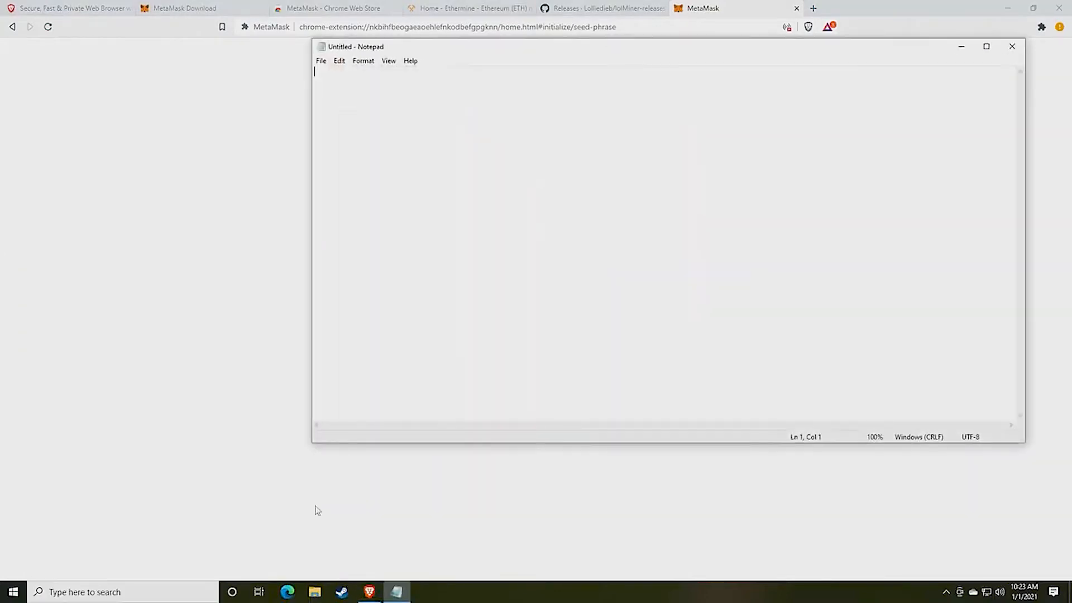
{"action": "key", "text": "ctrl+v"}
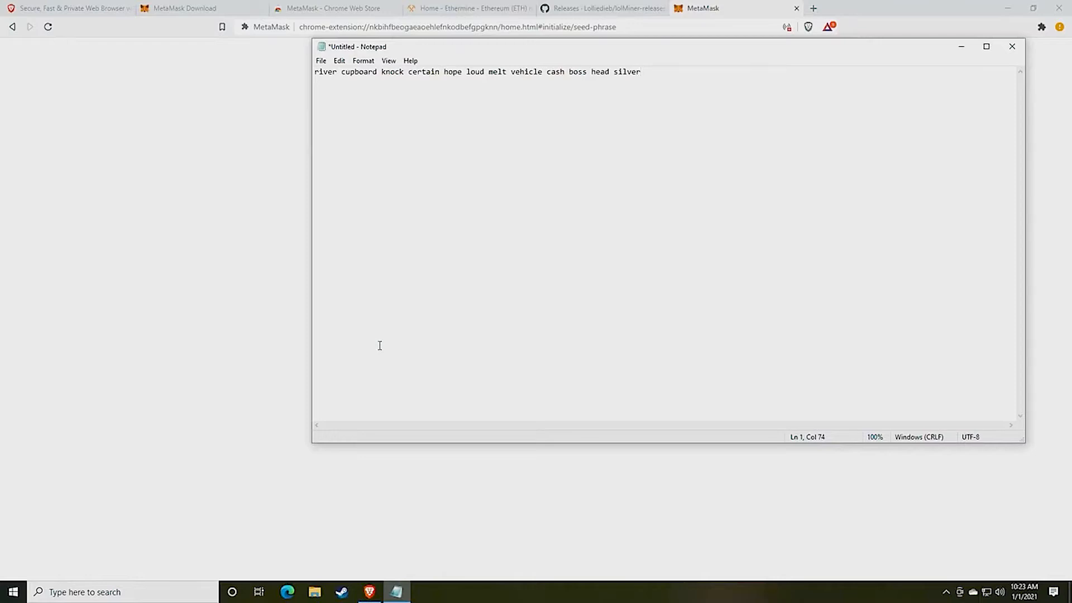
{"action": "left_click_drag", "start_coordinate": [458, 47], "coordinate": [192, 89]}
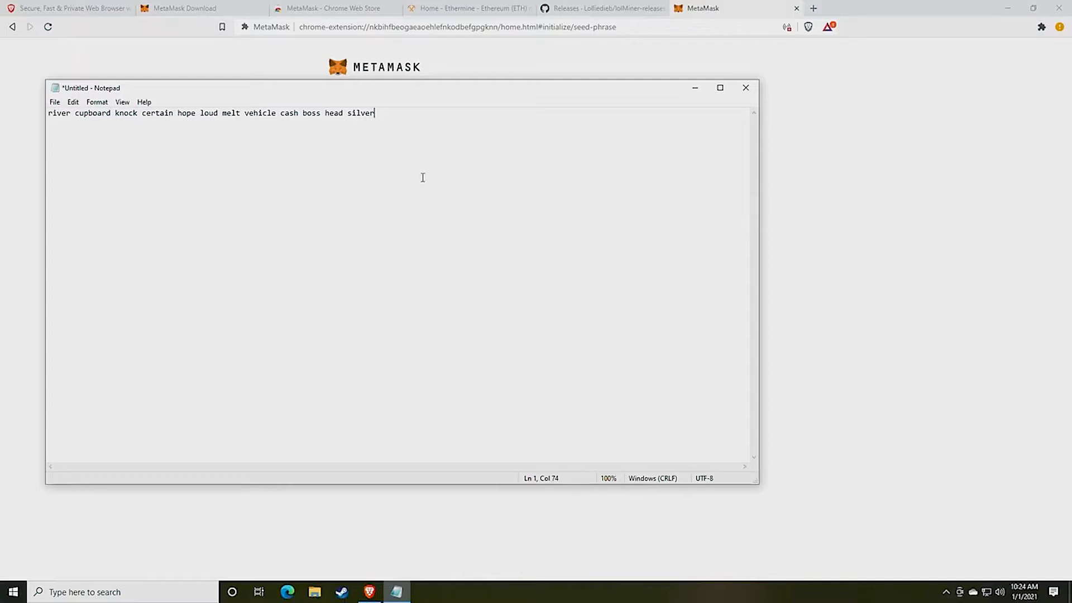
{"action": "left_click_drag", "start_coordinate": [531, 96], "coordinate": [1, 61]}
{"action": "left_click", "coordinate": [943, 351]}
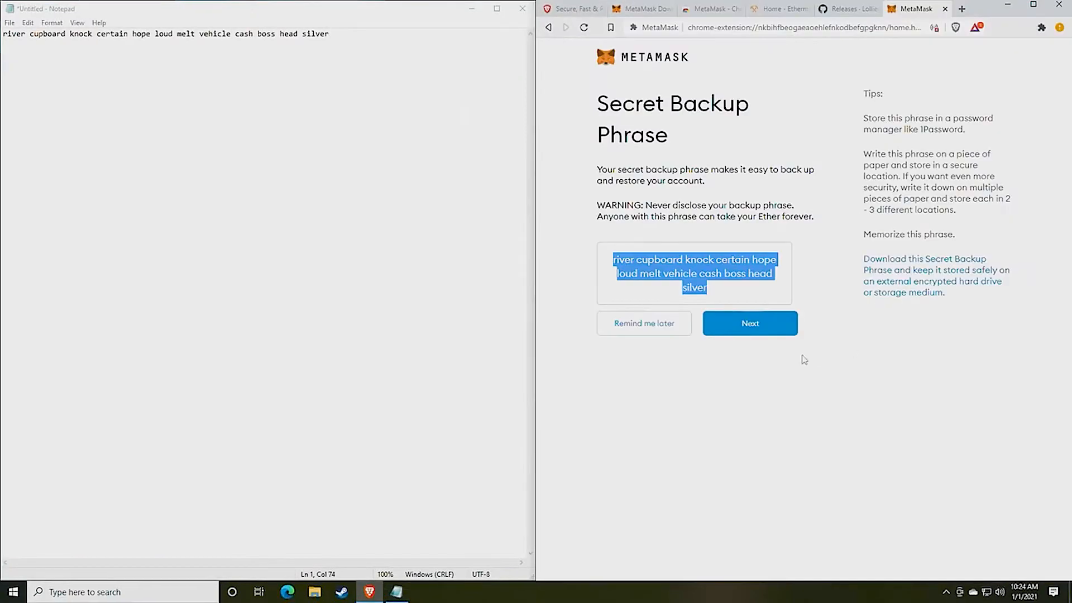
Move on from the revealed backup phrase to the phrase confirmation page
{"action": "left_click", "coordinate": [721, 349]}
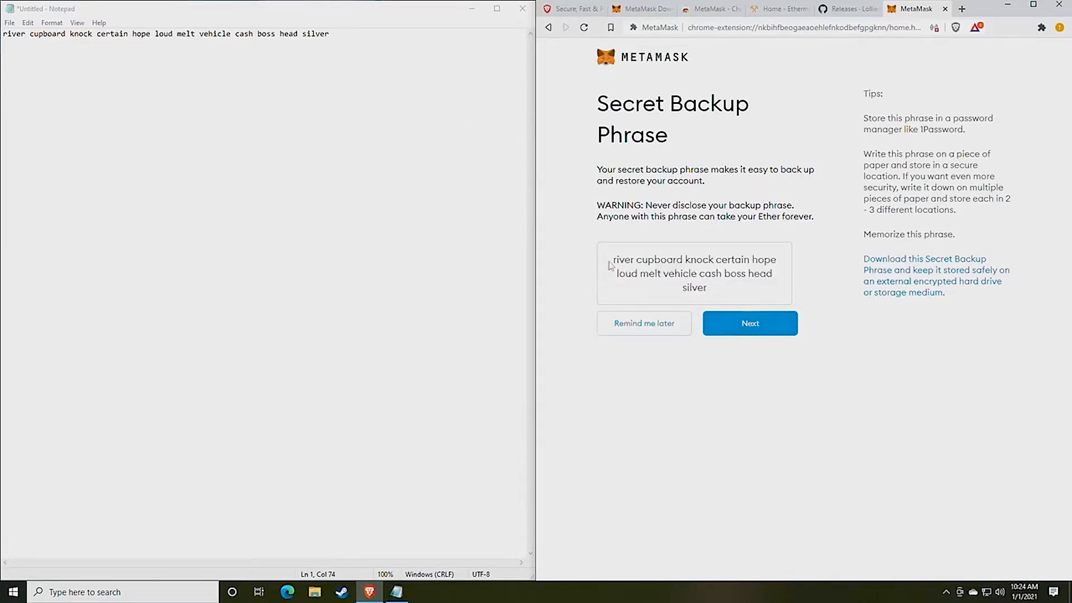
{"action": "left_click_drag", "start_coordinate": [612, 260], "coordinate": [759, 283]}
{"action": "left_click", "coordinate": [758, 285]}
{"action": "left_click", "coordinate": [745, 326]}
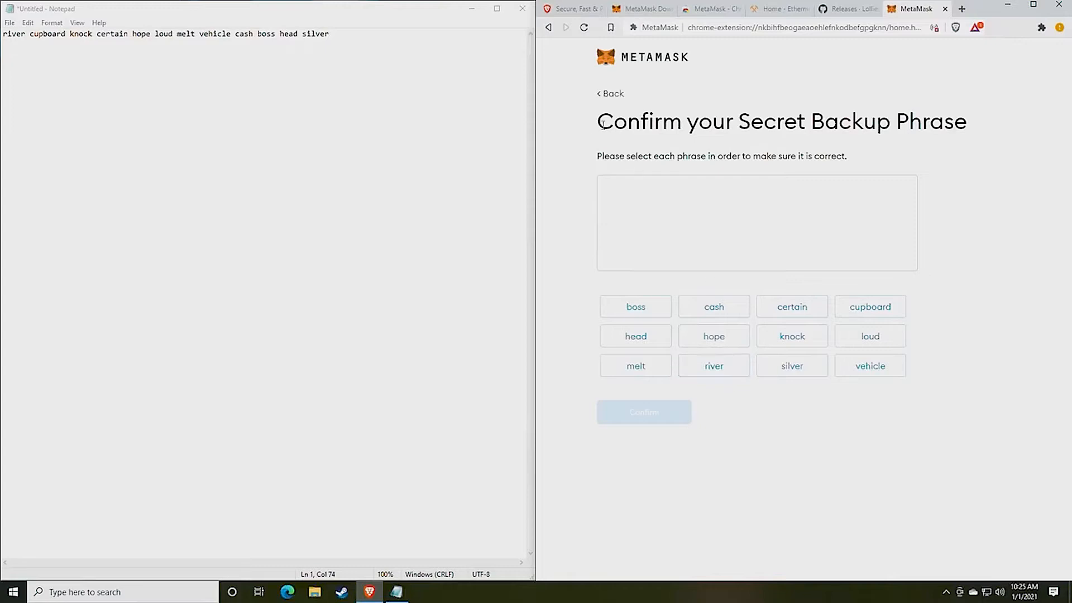
{"action": "left_click_drag", "start_coordinate": [599, 122], "coordinate": [922, 121]}
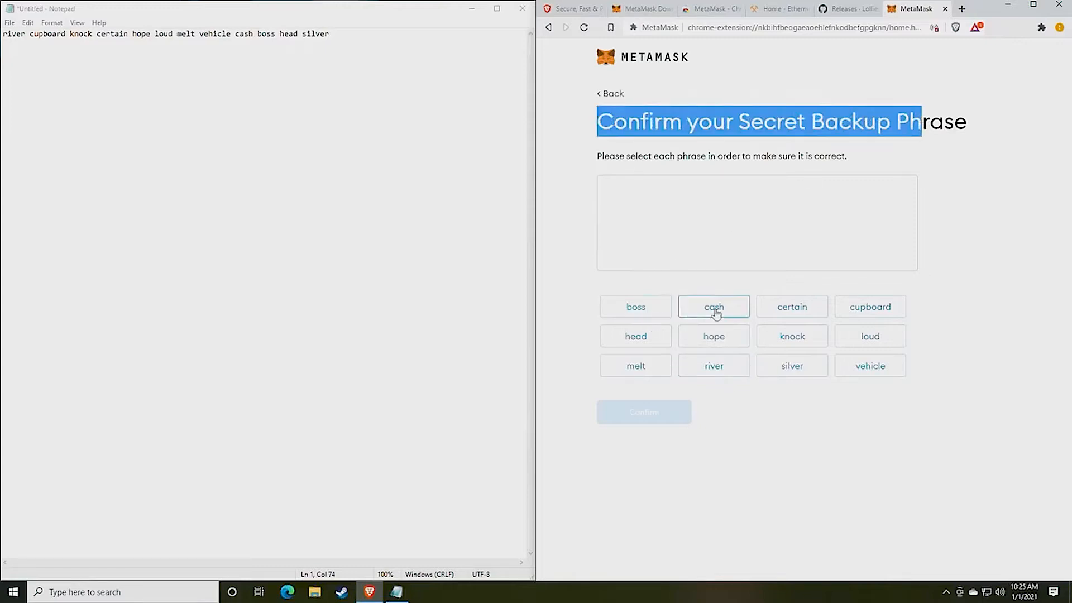
{"action": "left_click", "coordinate": [833, 446]}
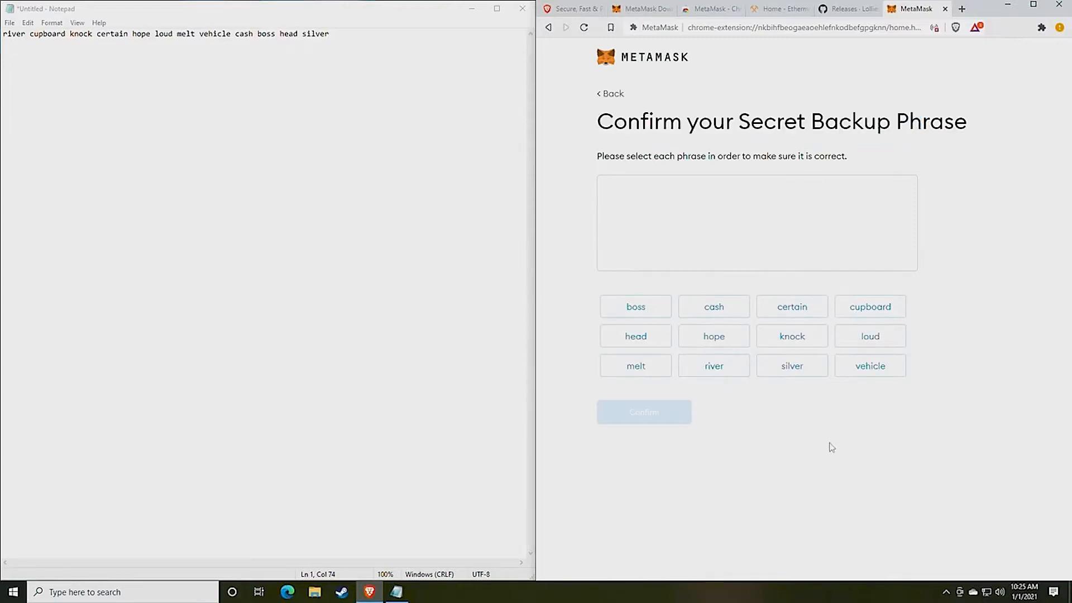
Pick all twelve backup words in their saved order and confirm the phrase
{"action": "left_click", "coordinate": [715, 373]}
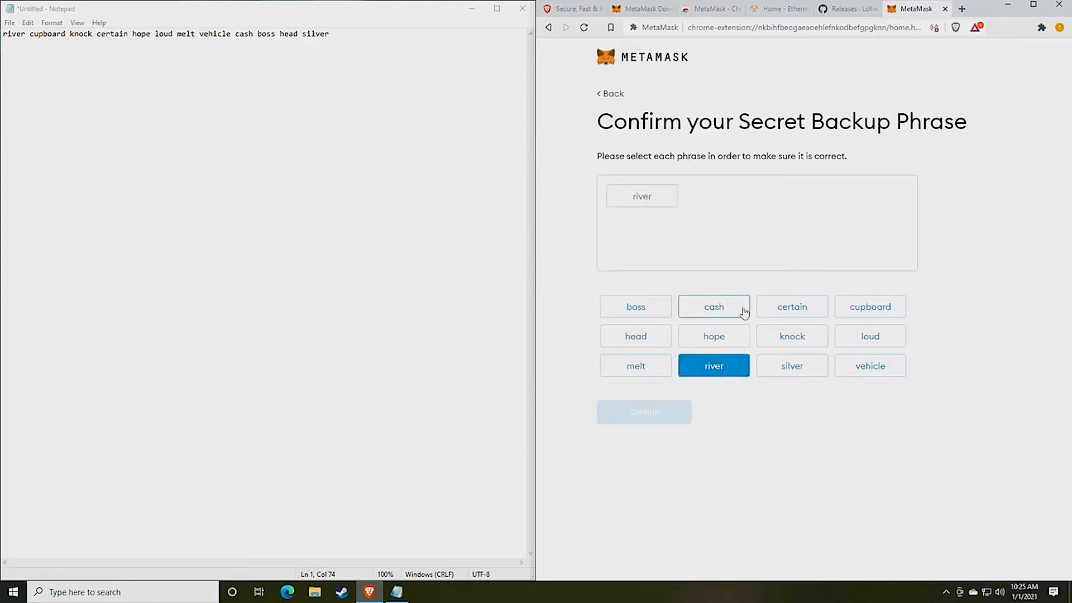
{"action": "left_click", "coordinate": [873, 312]}
{"action": "left_click", "coordinate": [817, 354]}
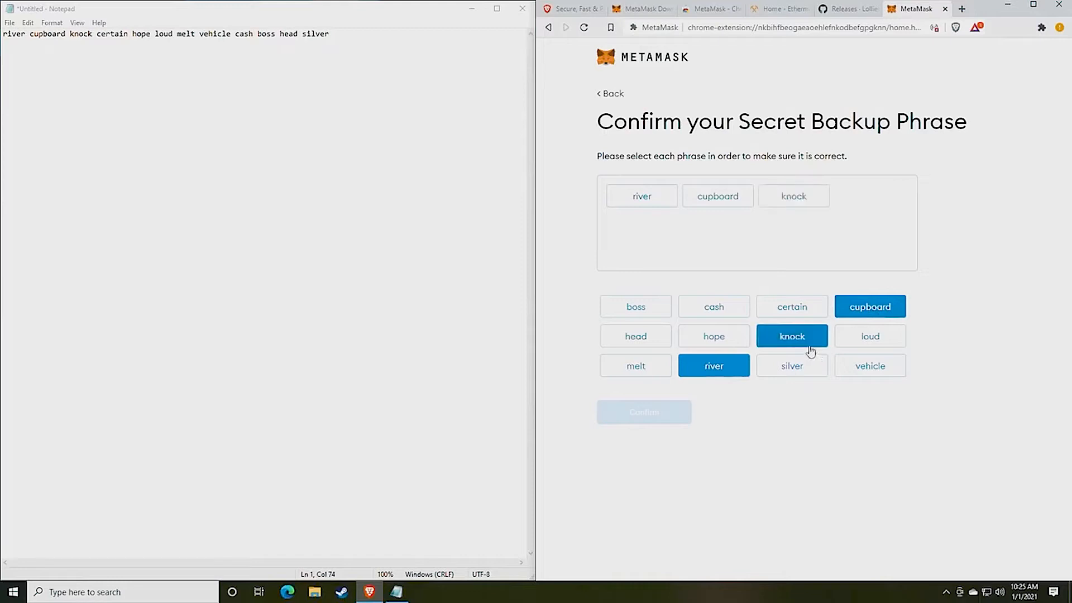
{"action": "left_click", "coordinate": [792, 313]}
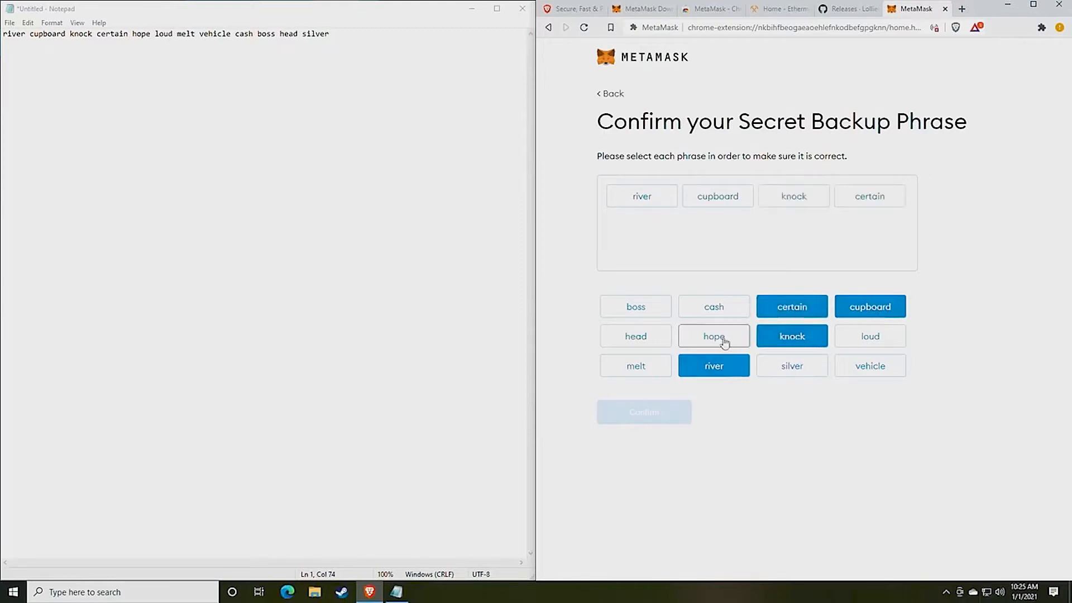
{"action": "left_click", "coordinate": [718, 339]}
{"action": "left_click", "coordinate": [855, 340]}
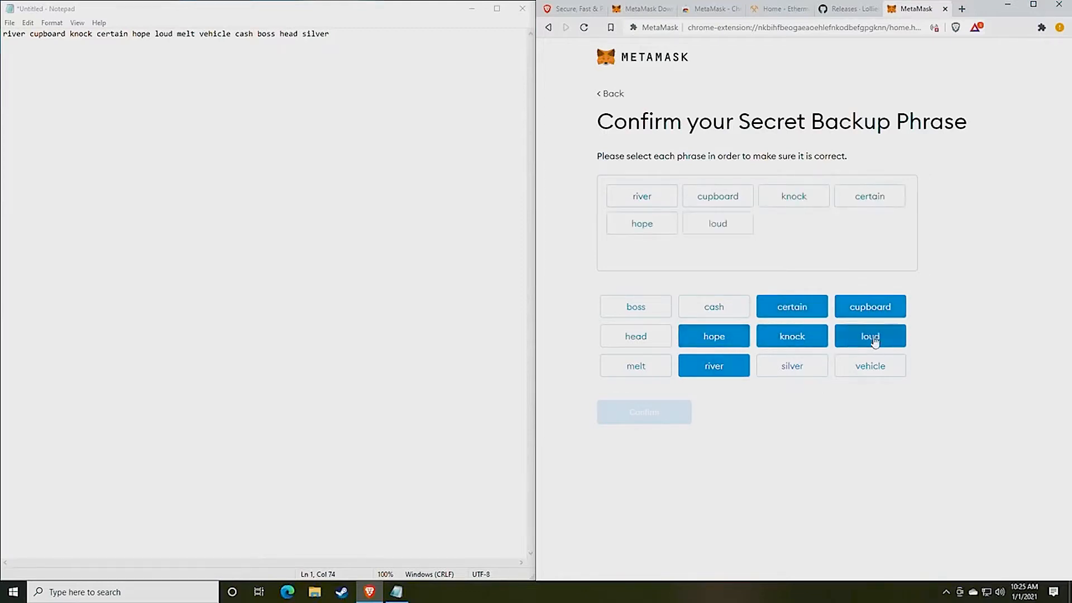
{"action": "left_click", "coordinate": [652, 366]}
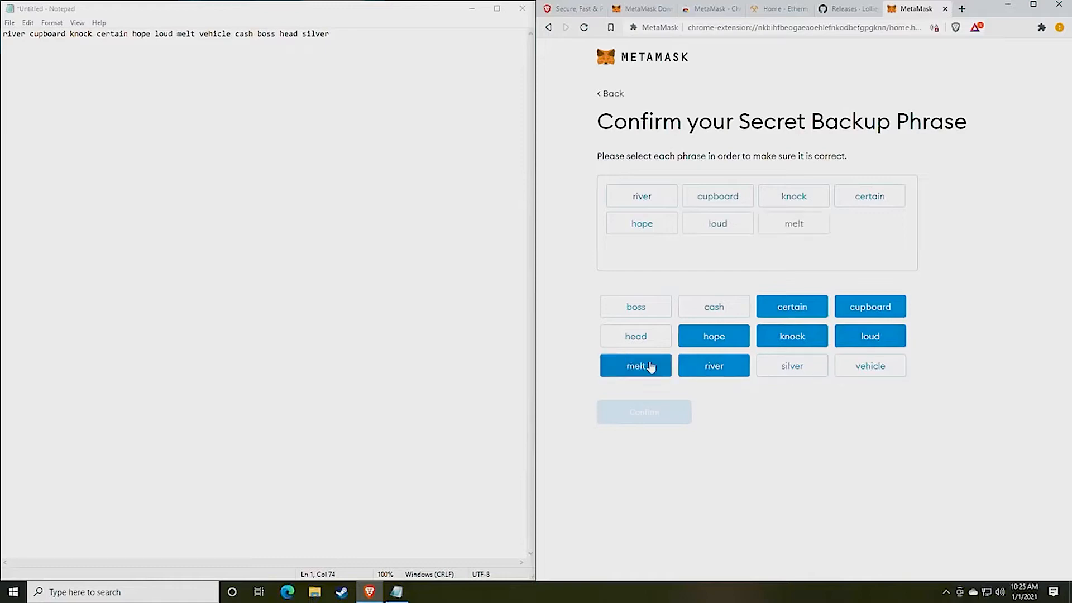
{"action": "left_click", "coordinate": [866, 373]}
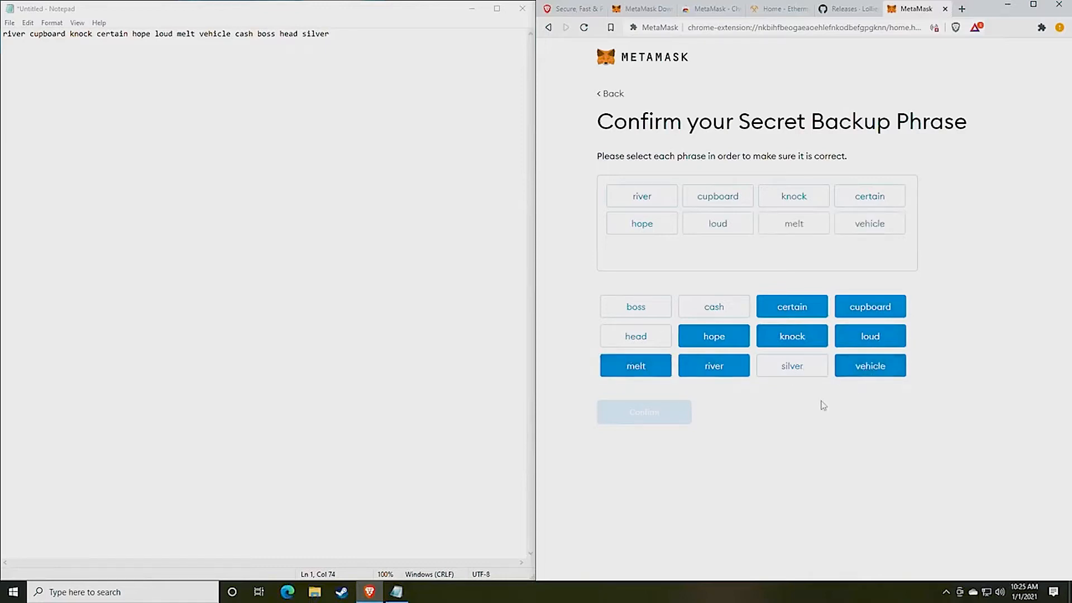
{"action": "left_click", "coordinate": [718, 313]}
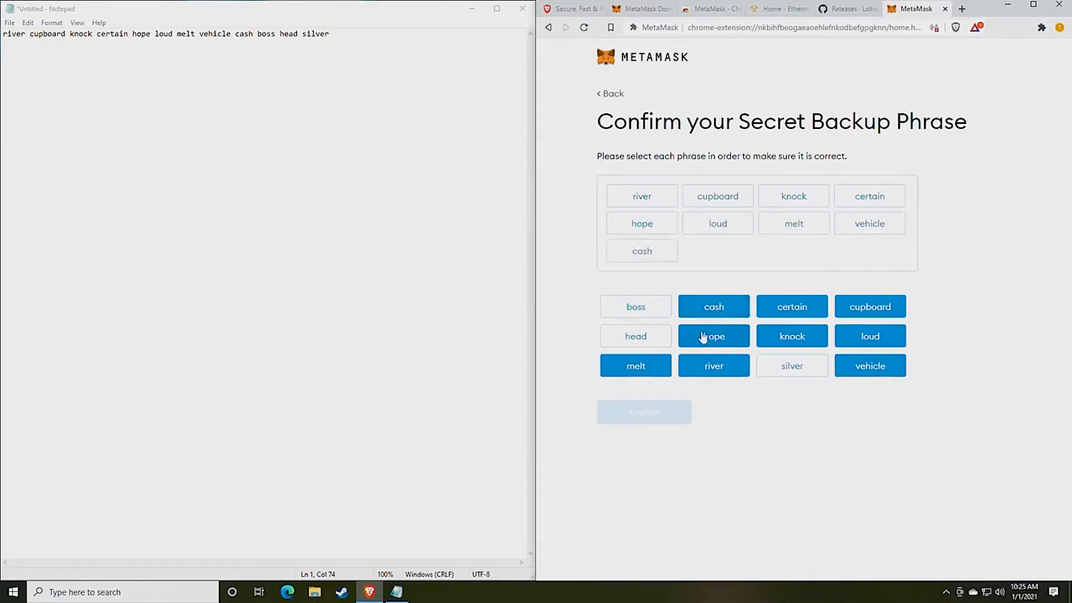
{"action": "left_click", "coordinate": [647, 311]}
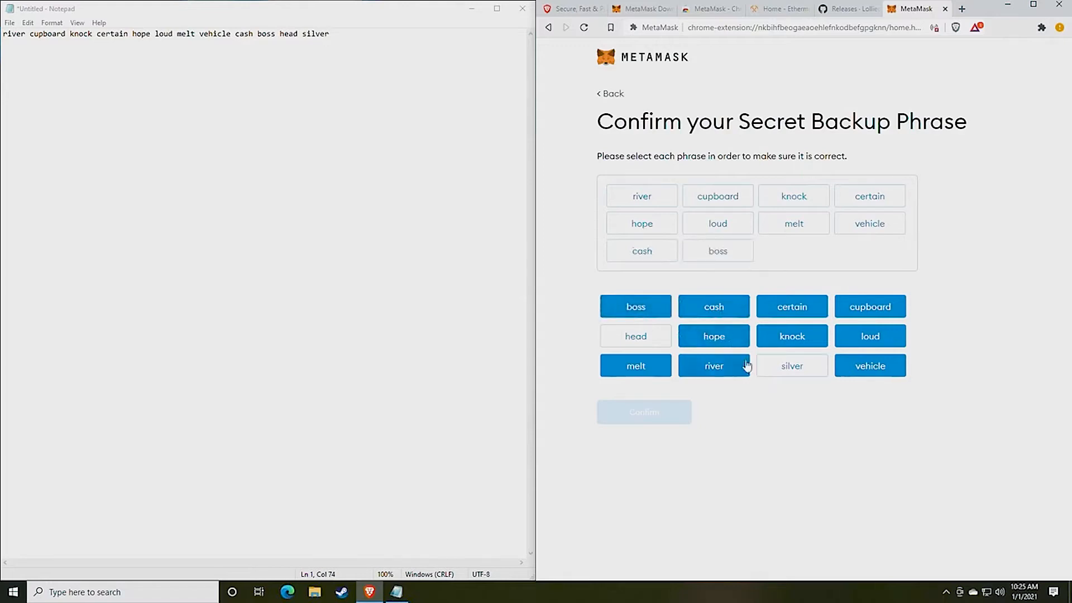
{"action": "left_click", "coordinate": [648, 339]}
{"action": "left_click", "coordinate": [794, 373]}
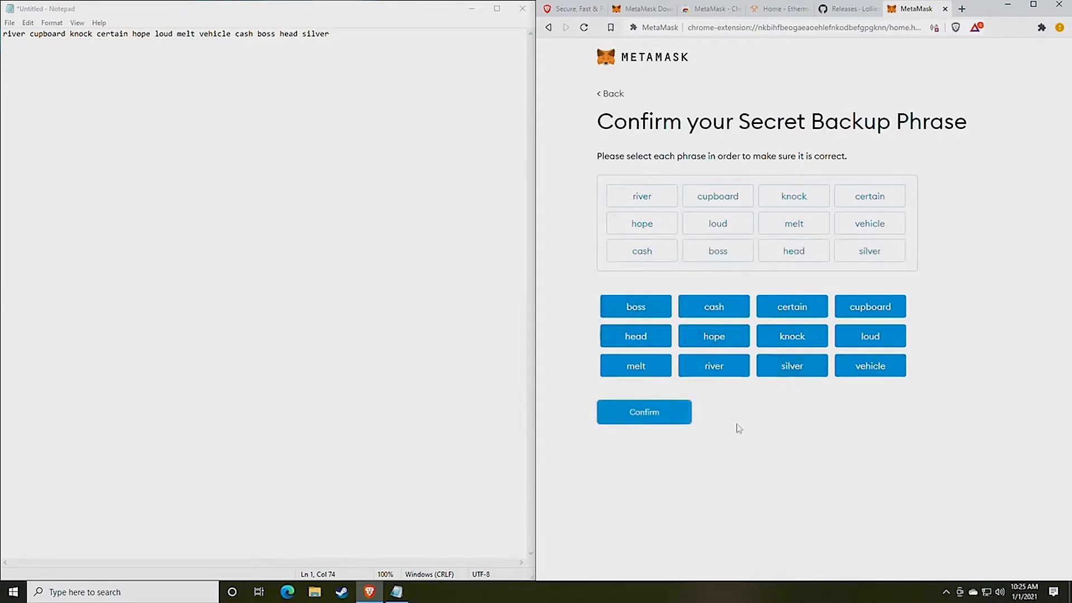
{"action": "left_click", "coordinate": [645, 426]}
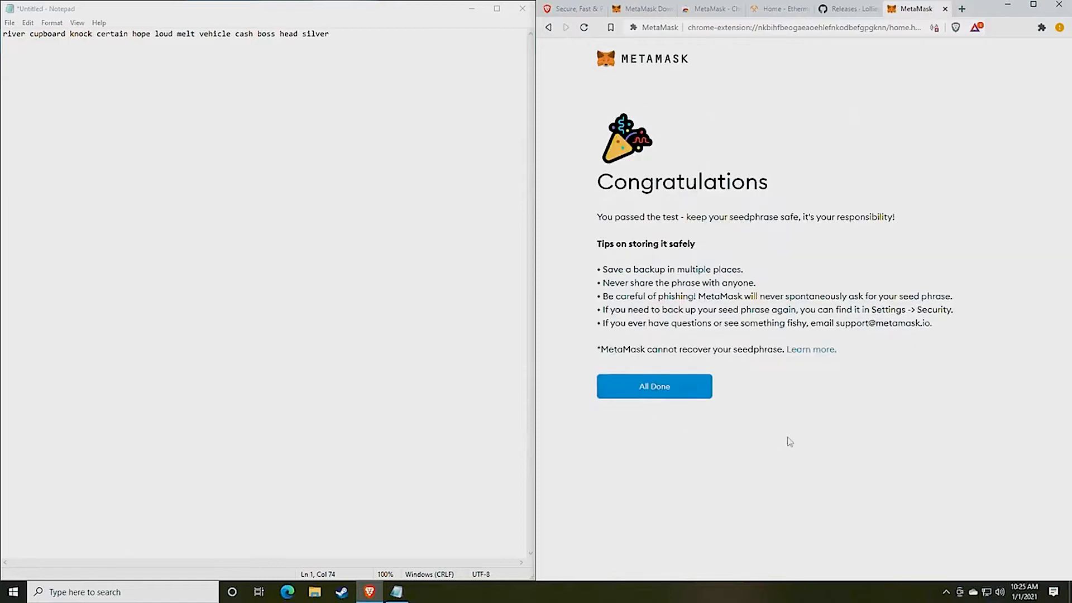
Finish setup, dismiss the token swapping popup, and copy the Account 1 address
{"action": "left_click", "coordinate": [668, 391]}
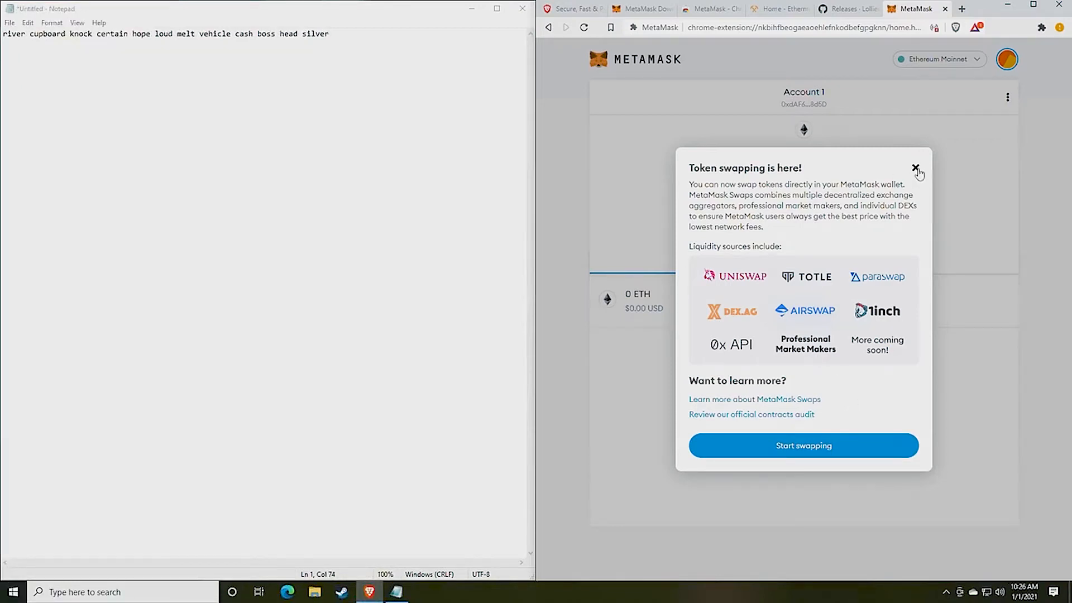
{"action": "left_click", "coordinate": [916, 168]}
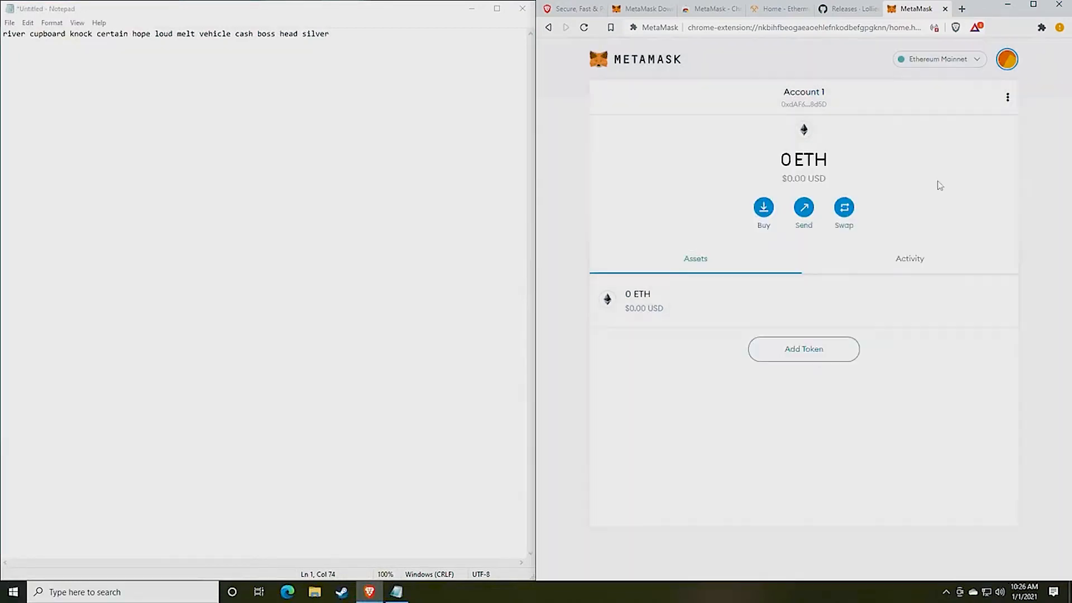
{"action": "left_click", "coordinate": [1005, 64]}
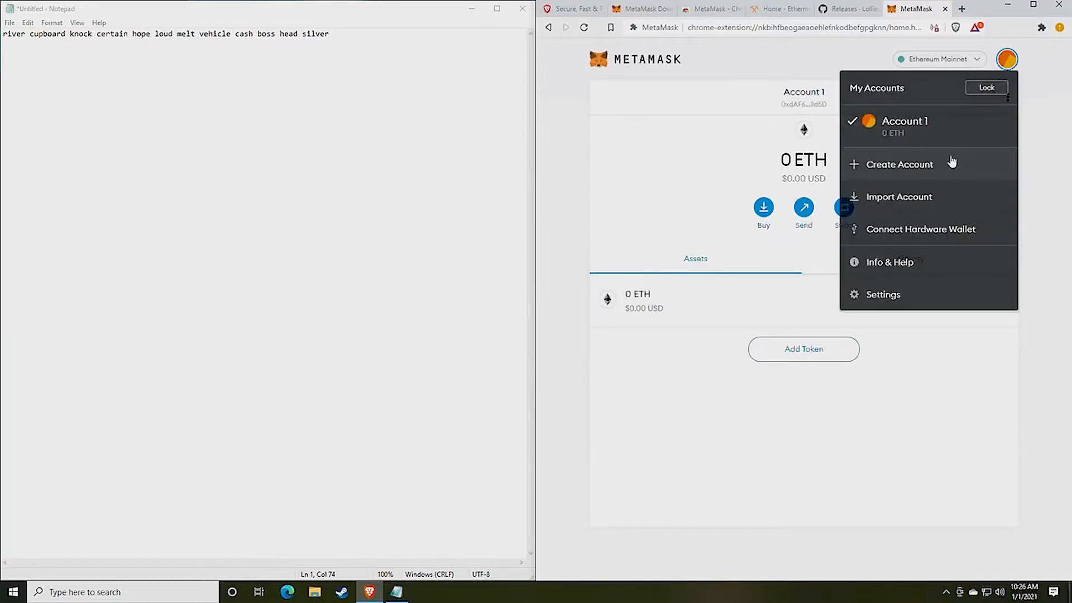
{"action": "left_click", "coordinate": [694, 171]}
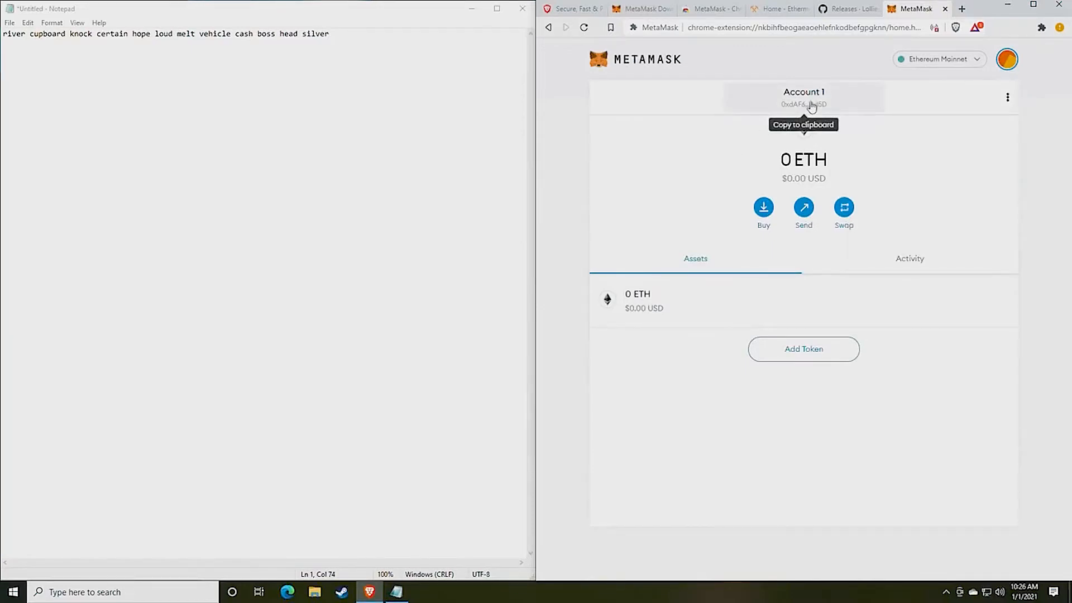
{"action": "left_click", "coordinate": [812, 103]}
Paste the Account 1 address on a new line below the backup phrase in Notepad
{"action": "left_click", "coordinate": [357, 44]}
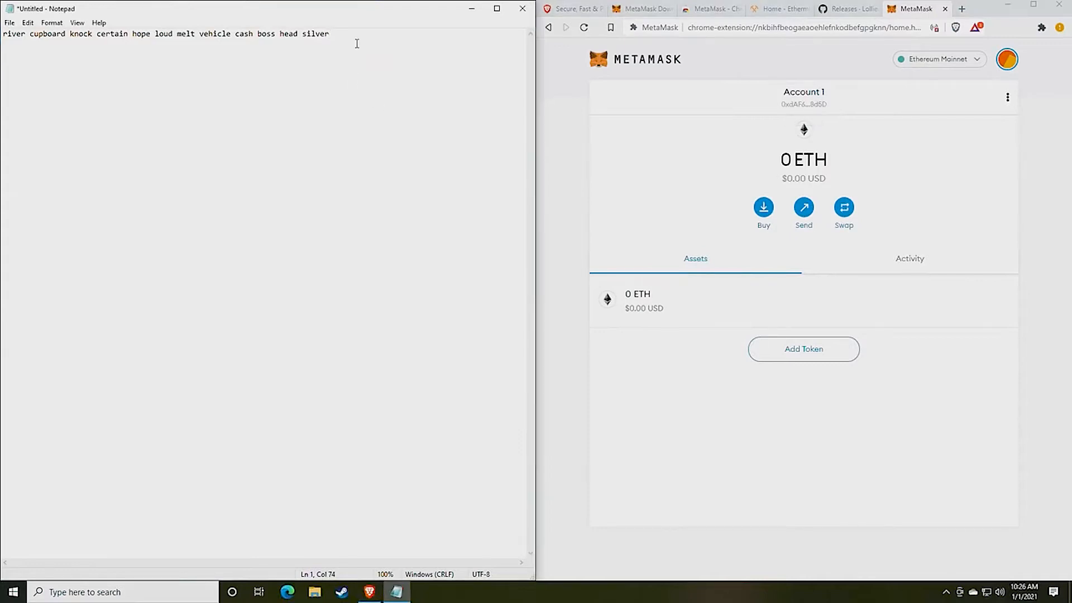
{"action": "key", "text": "Return"}
{"action": "key", "text": "Return"}
{"action": "key", "text": "ctrl+v"}
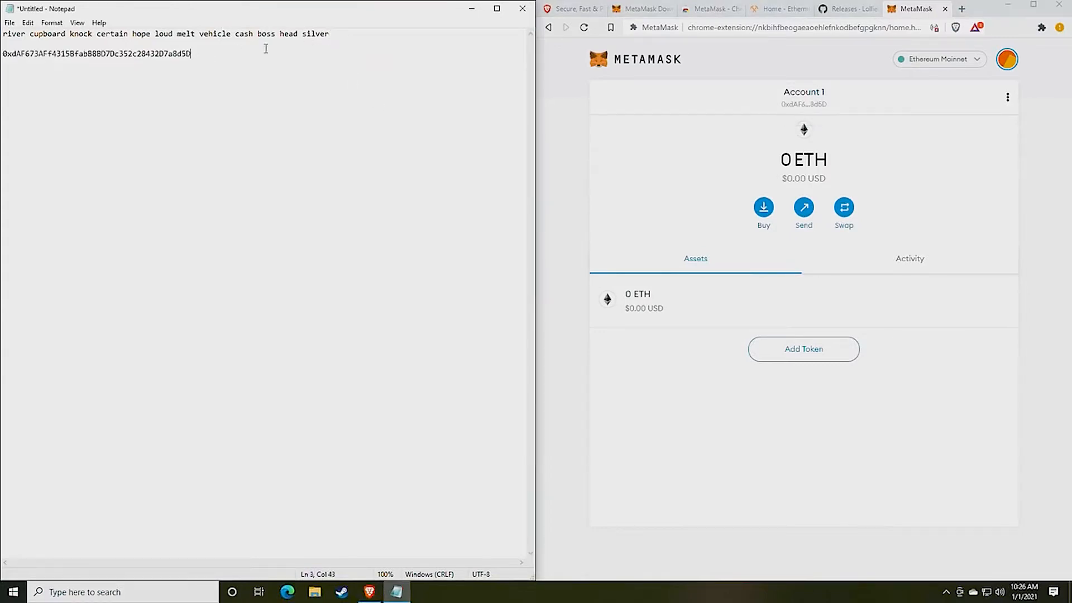
{"action": "left_click_drag", "start_coordinate": [344, 38], "coordinate": [2, 34]}
{"action": "left_click_drag", "start_coordinate": [191, 53], "coordinate": [2, 54]}
{"action": "left_click", "coordinate": [101, 54]}
{"action": "double_click", "coordinate": [101, 54]}
{"action": "left_click", "coordinate": [233, 104]}
{"action": "left_click_drag", "start_coordinate": [196, 53], "coordinate": [4, 60]}
{"action": "left_click", "coordinate": [240, 125]}
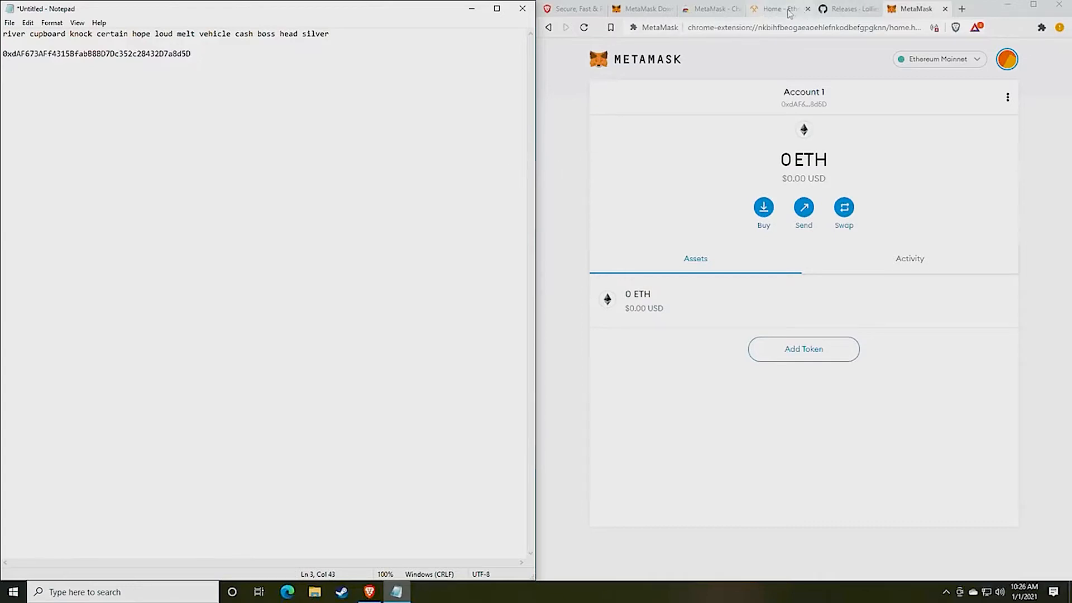
Download and save lolMiner_v1.17_Win64.zip from the lolMiner 1.17 release assets
{"action": "left_click", "coordinate": [844, 11]}
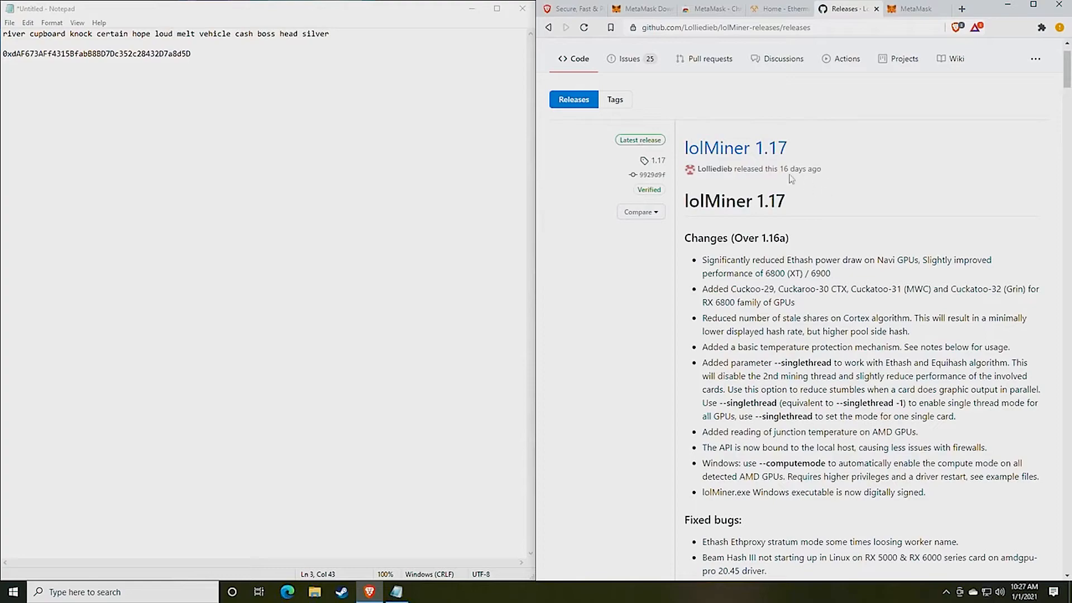
{"action": "scroll", "coordinate": [799, 209], "scroll_direction": "down", "scroll_amount": 1}
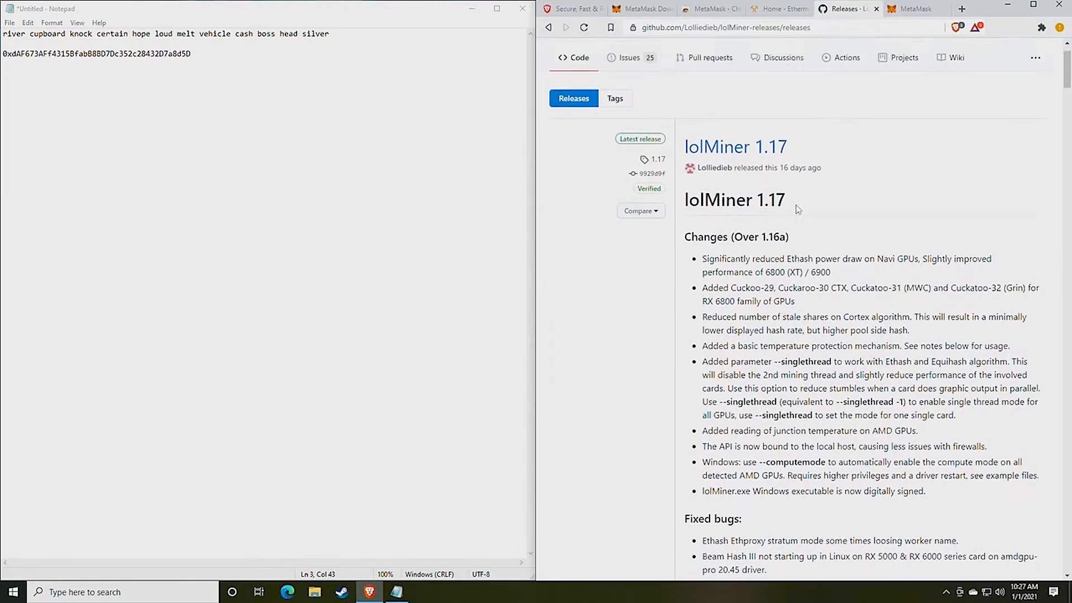
{"action": "scroll", "coordinate": [799, 209], "scroll_direction": "up", "scroll_amount": 1}
{"action": "scroll", "coordinate": [799, 209], "scroll_direction": "down", "scroll_amount": 5}
{"action": "scroll", "coordinate": [798, 208], "scroll_direction": "down", "scroll_amount": 8}
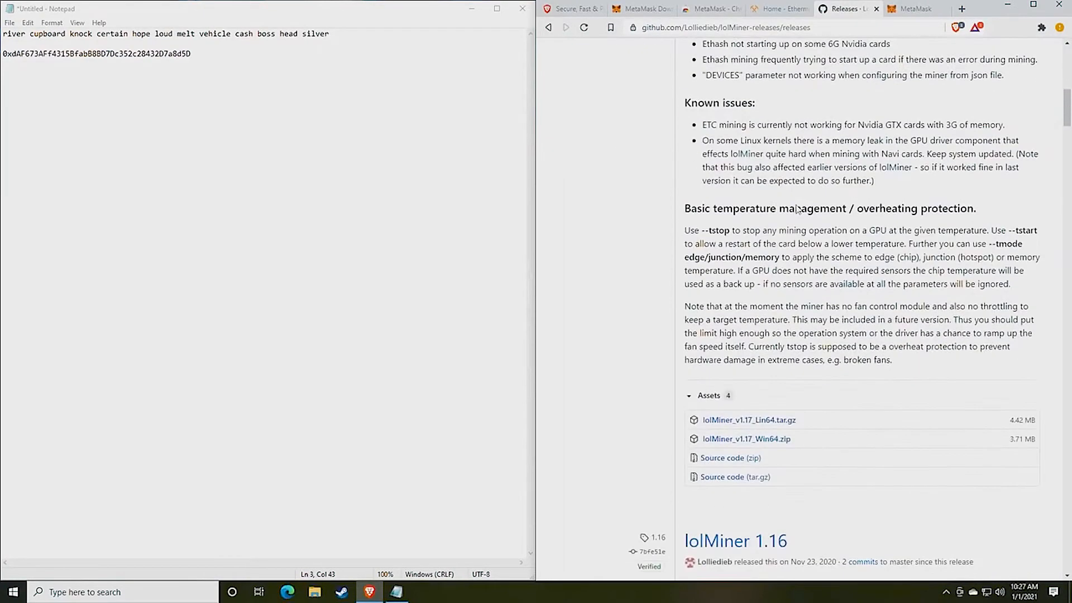
{"action": "scroll", "coordinate": [798, 208], "scroll_direction": "up", "scroll_amount": 14}
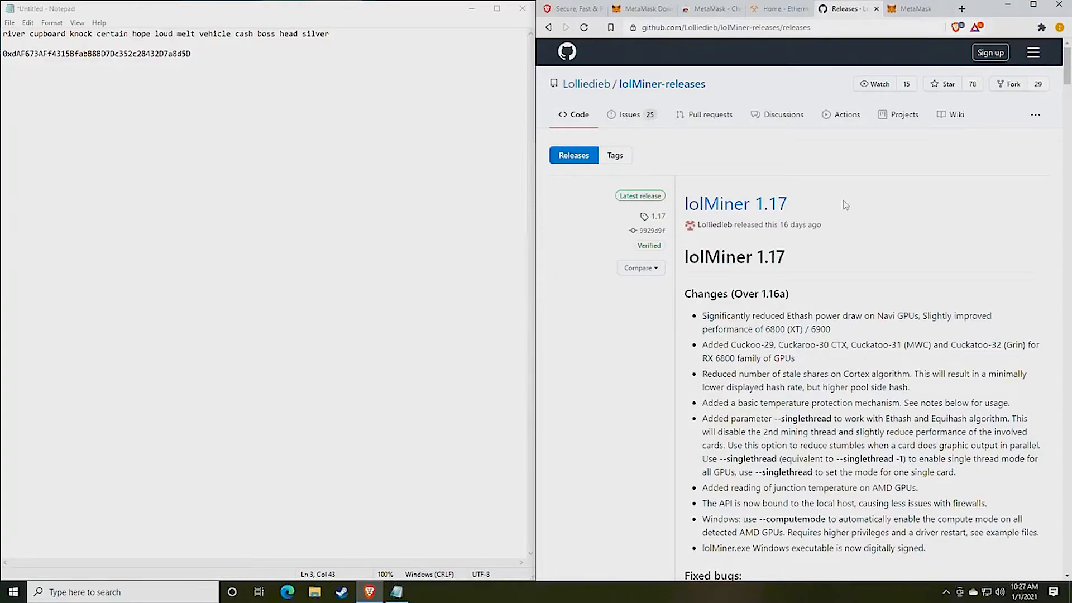
{"action": "scroll", "coordinate": [828, 282], "scroll_direction": "down", "scroll_amount": 7}
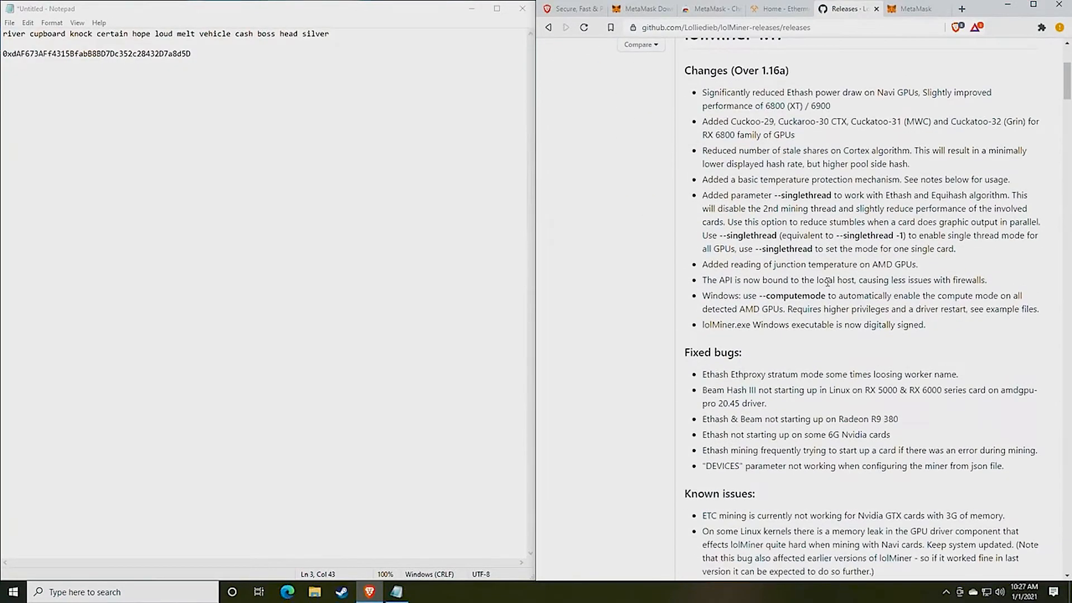
{"action": "scroll", "coordinate": [828, 282], "scroll_direction": "down", "scroll_amount": 5}
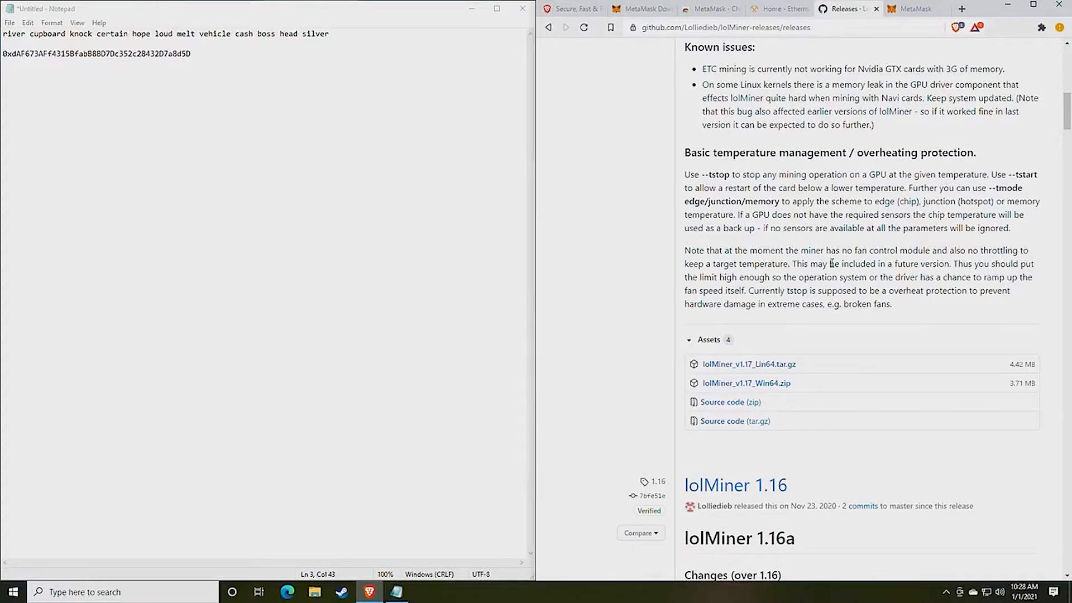
{"action": "scroll", "coordinate": [773, 300], "scroll_direction": "up", "scroll_amount": 10}
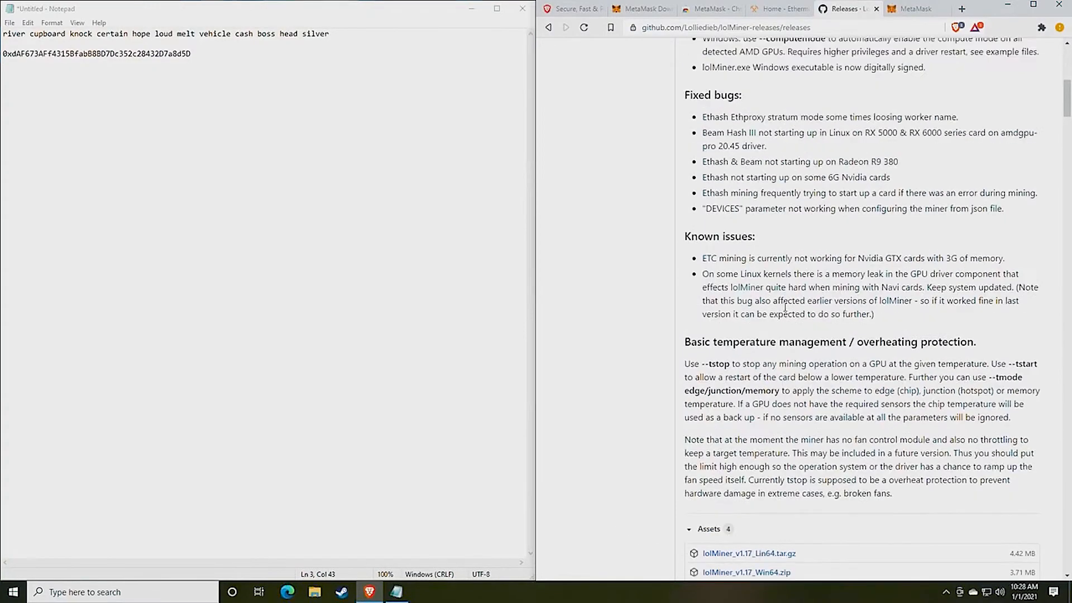
{"action": "scroll", "coordinate": [793, 307], "scroll_direction": "up", "scroll_amount": 2}
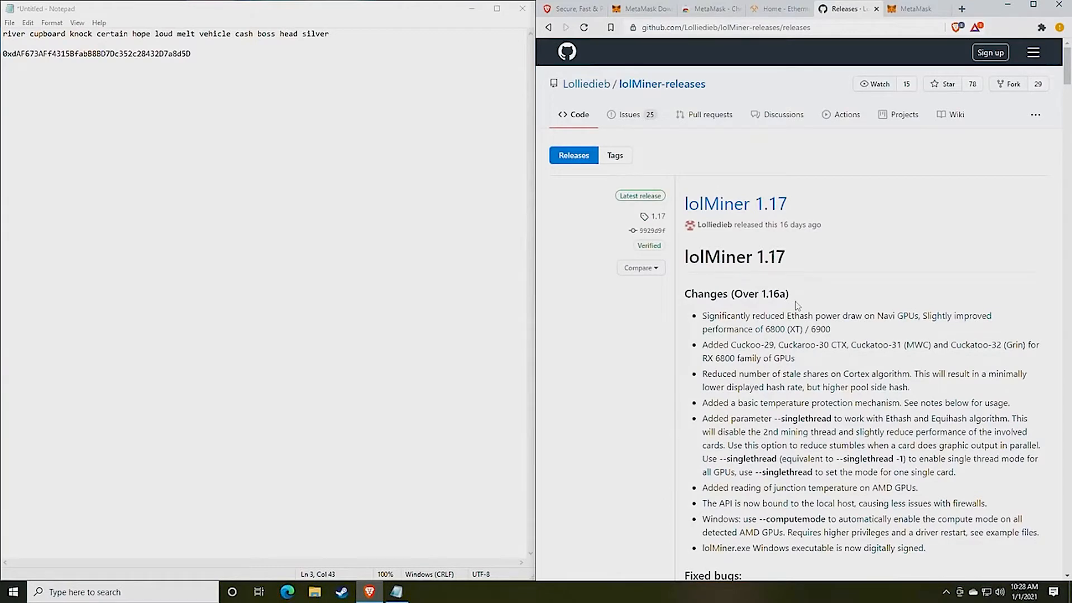
{"action": "scroll", "coordinate": [798, 305], "scroll_direction": "down", "scroll_amount": 9}
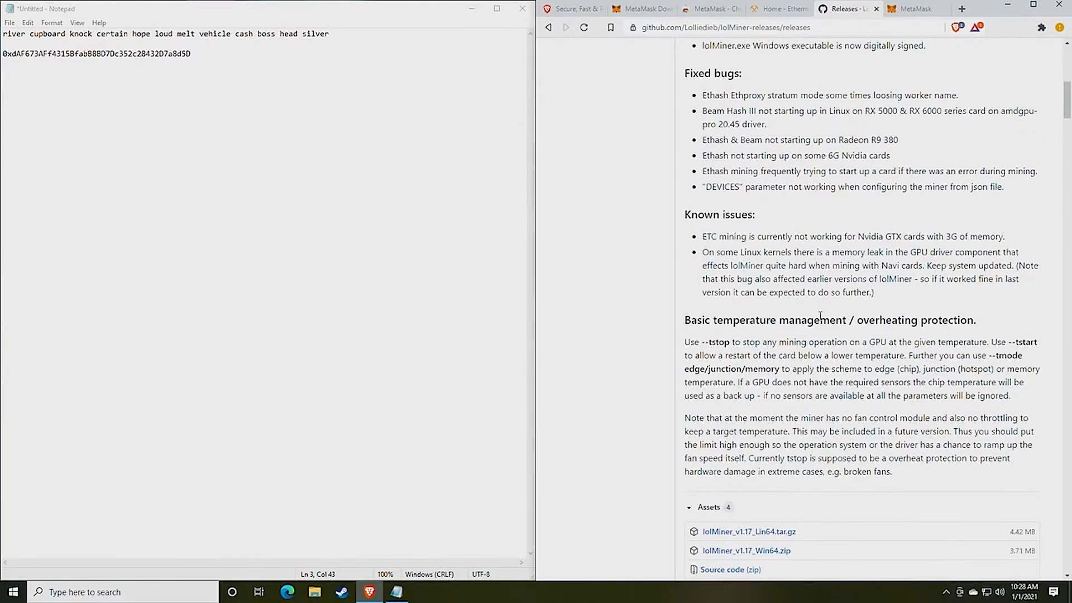
{"action": "scroll", "coordinate": [821, 315], "scroll_direction": "down", "scroll_amount": 3}
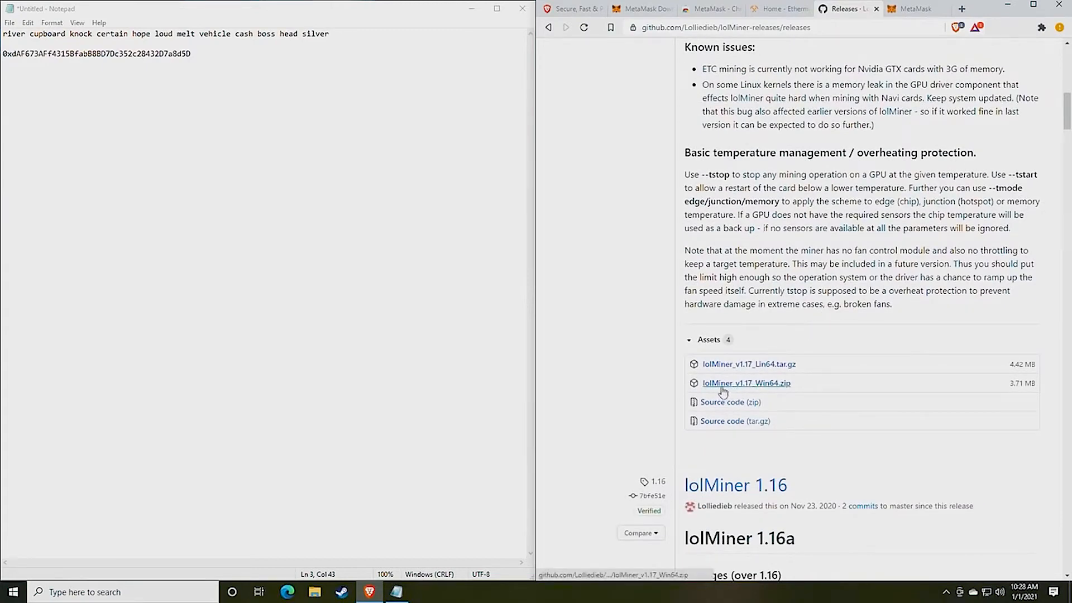
{"action": "left_click", "coordinate": [763, 384]}
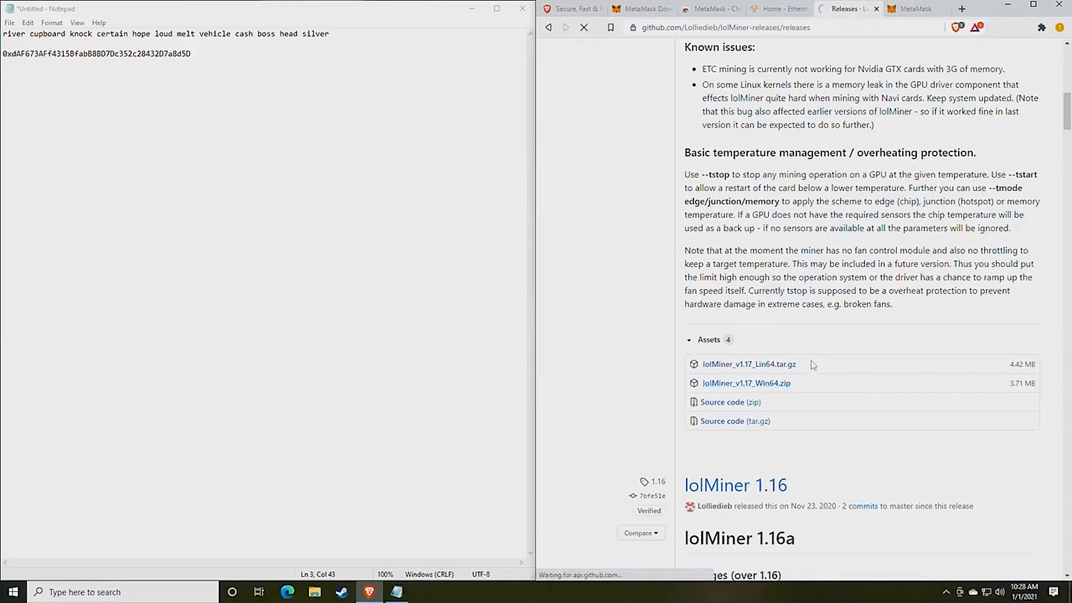
{"action": "key", "text": "Return"}
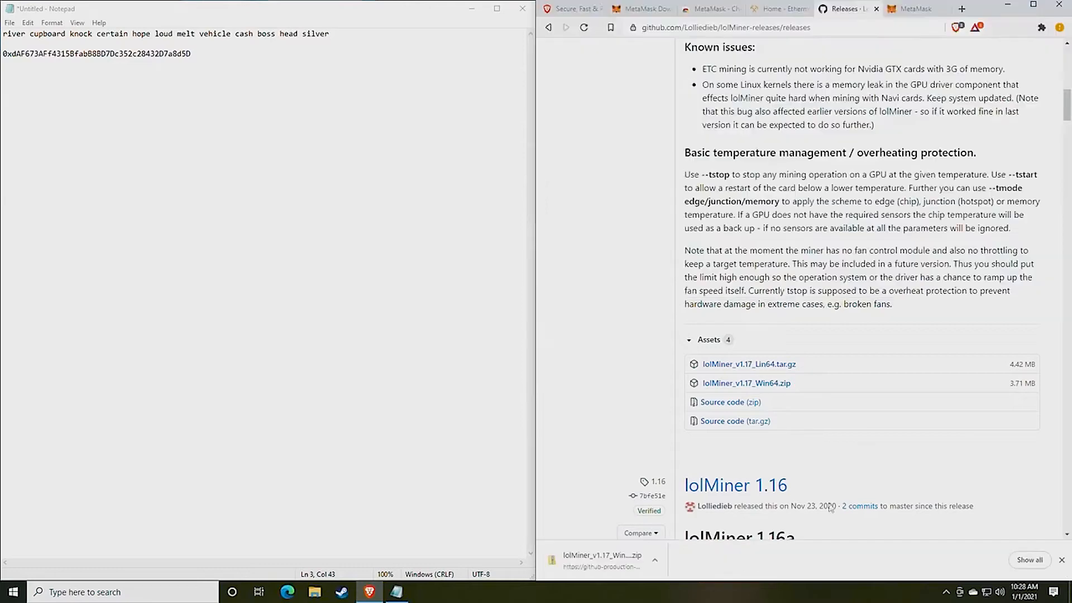
Locate the downloaded lolMiner_v1.17_Win64 zip in the Downloads folder
{"action": "left_click", "coordinate": [656, 561]}
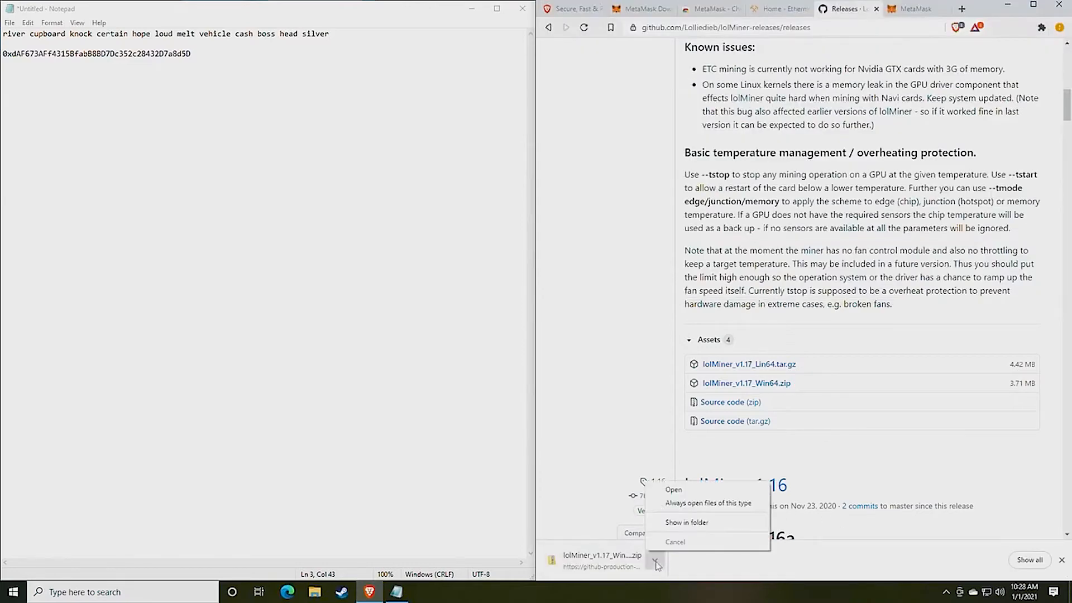
{"action": "left_click", "coordinate": [687, 522]}
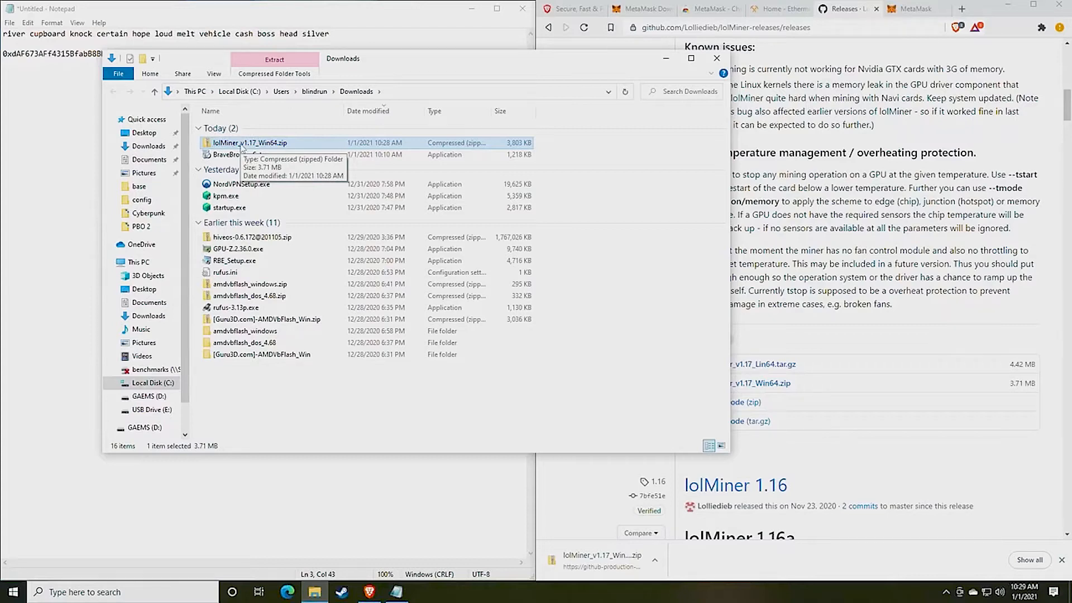
{"action": "left_click", "coordinate": [149, 396]}
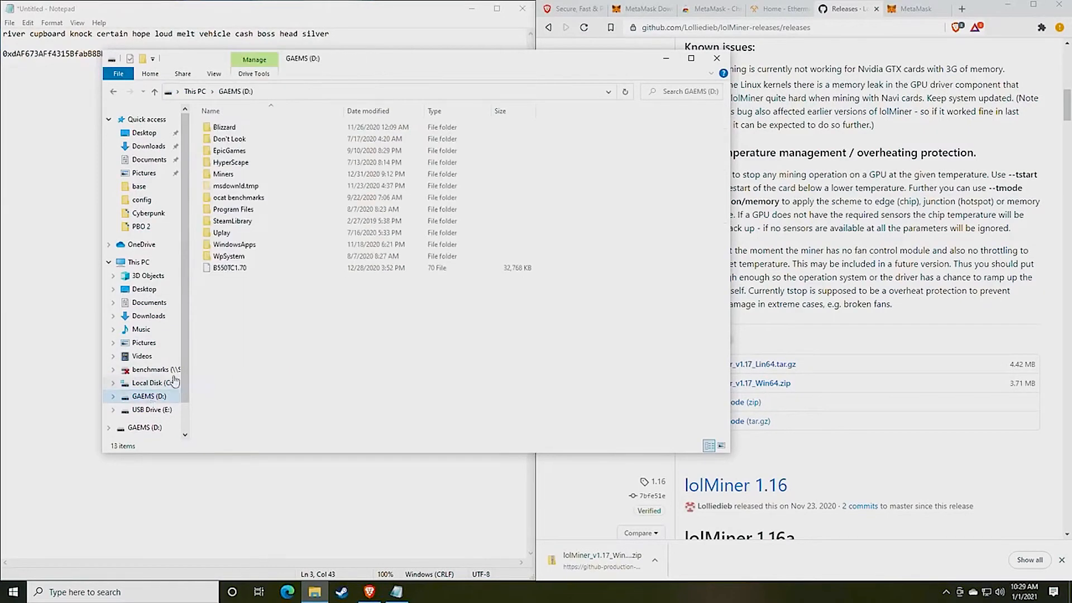
{"action": "double_click", "coordinate": [223, 174]}
{"action": "left_click", "coordinate": [114, 92]}
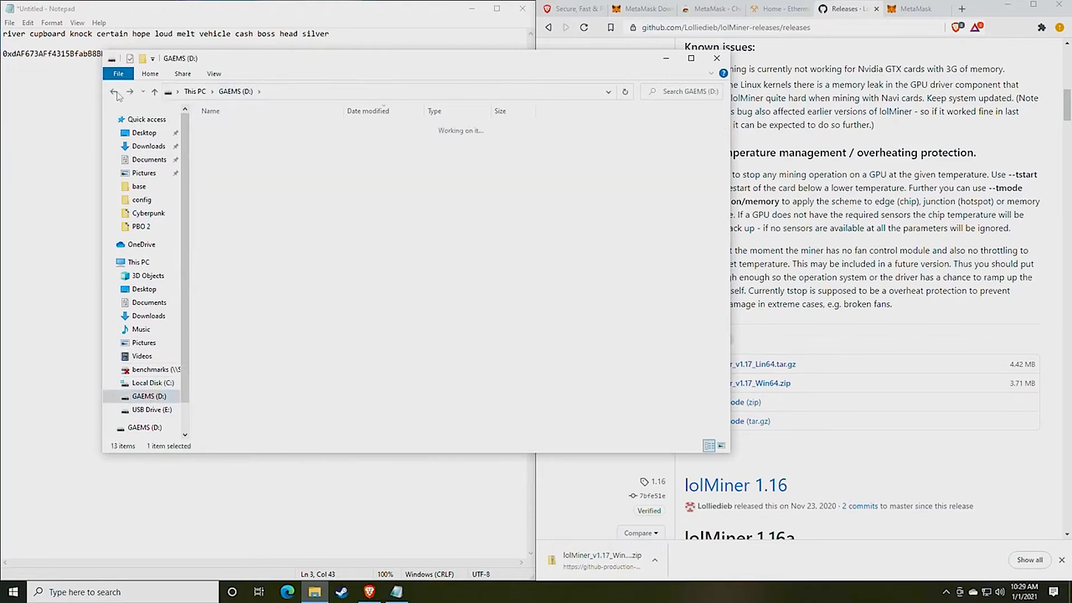
{"action": "left_click", "coordinate": [113, 92]}
Extract All of the lolMiner zip into Downloads and open the extracted 1.17 folder
{"action": "right_click", "coordinate": [243, 143]}
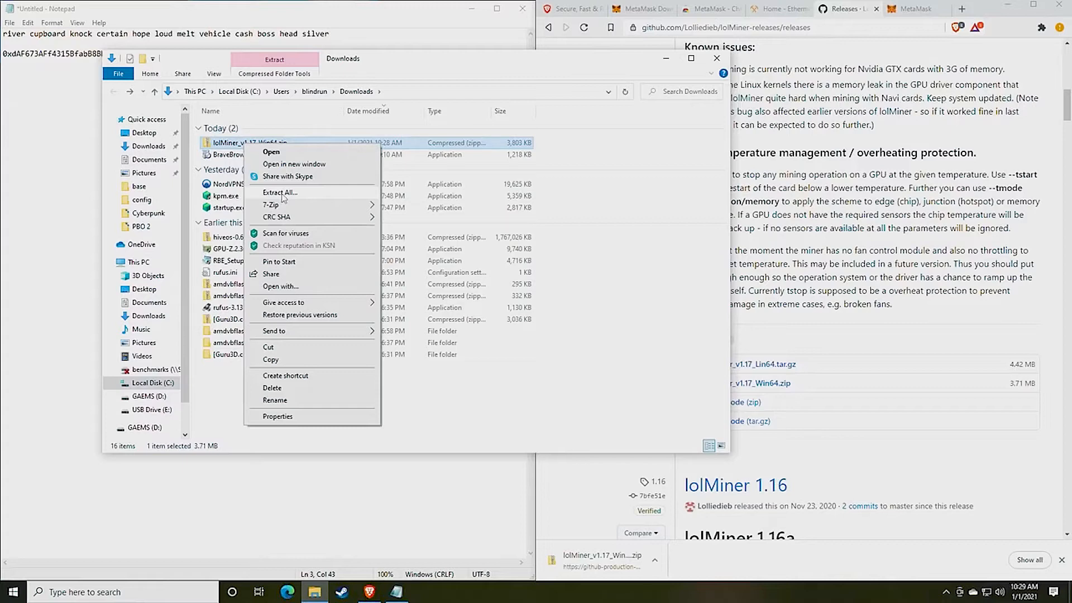
{"action": "mouse_move", "coordinate": [274, 208]}
{"action": "left_click", "coordinate": [296, 193]}
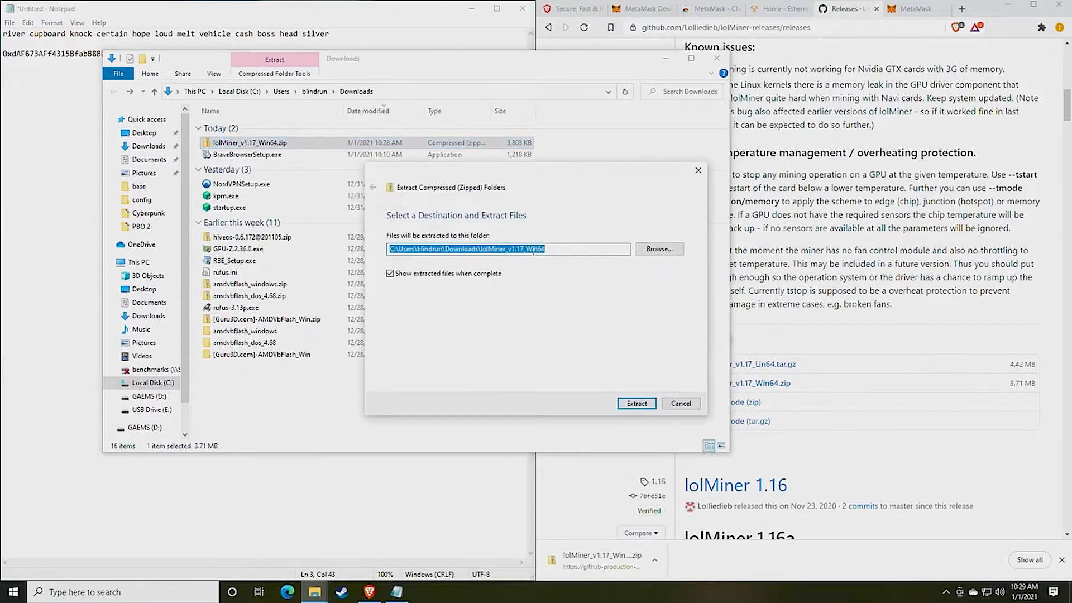
{"action": "left_click", "coordinate": [628, 406]}
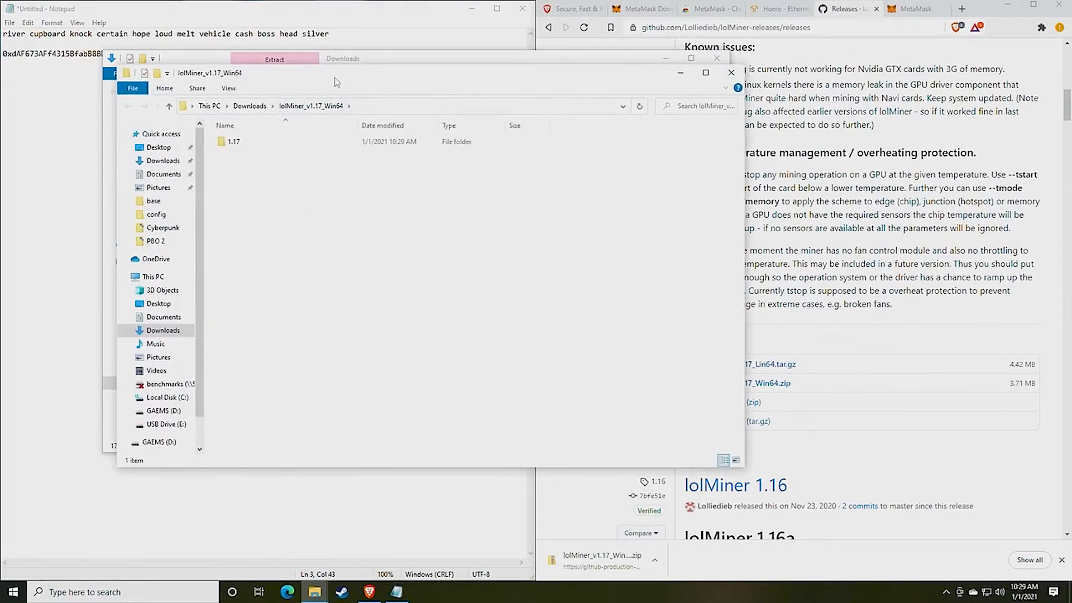
{"action": "left_click_drag", "start_coordinate": [336, 82], "coordinate": [470, 91]}
{"action": "double_click", "coordinate": [366, 150]}
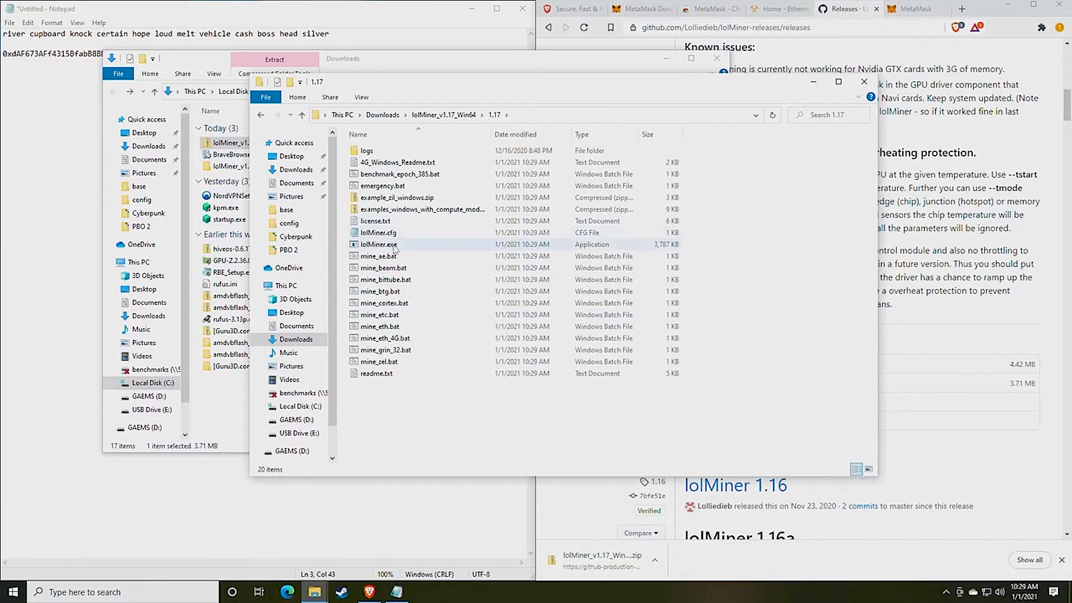
{"action": "left_click", "coordinate": [181, 592]}
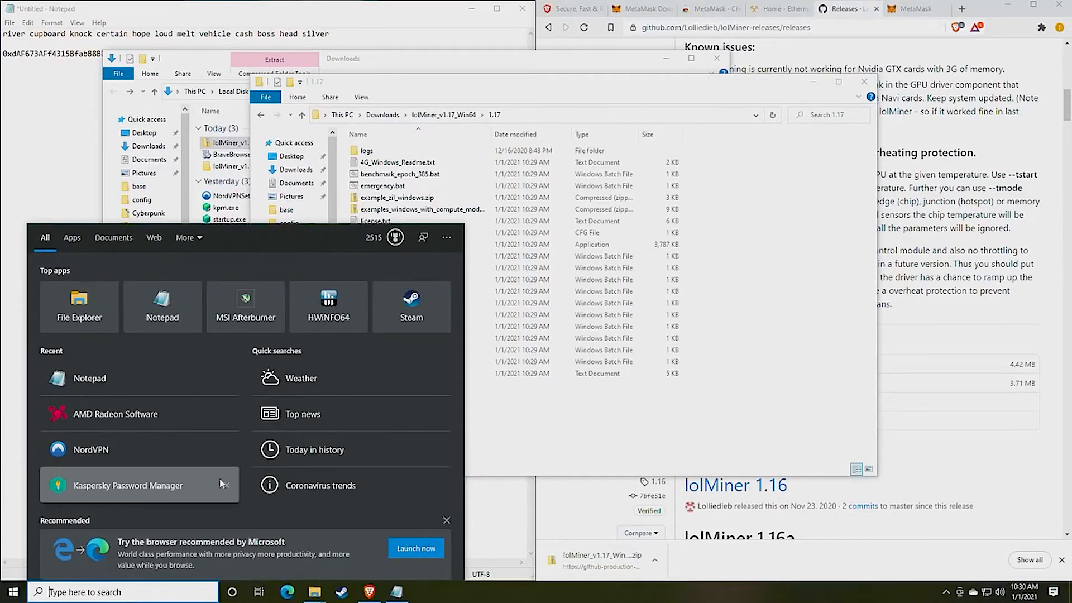
In File Explorer Options' View settings, toggle and apply 'Hide extensions for known file types'
{"action": "type", "text": "file"}
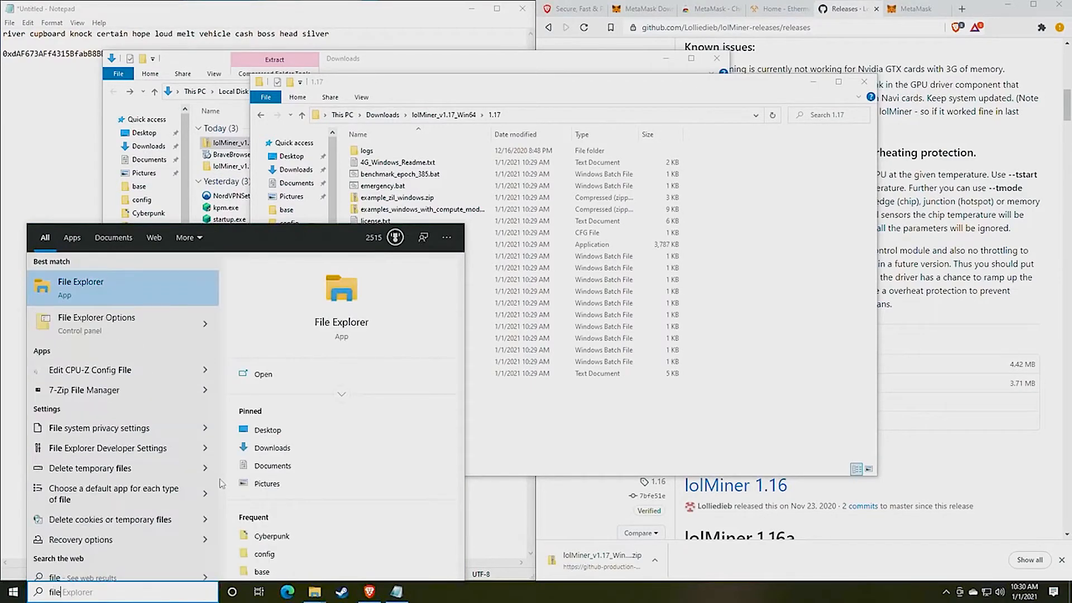
{"action": "left_click", "coordinate": [134, 330]}
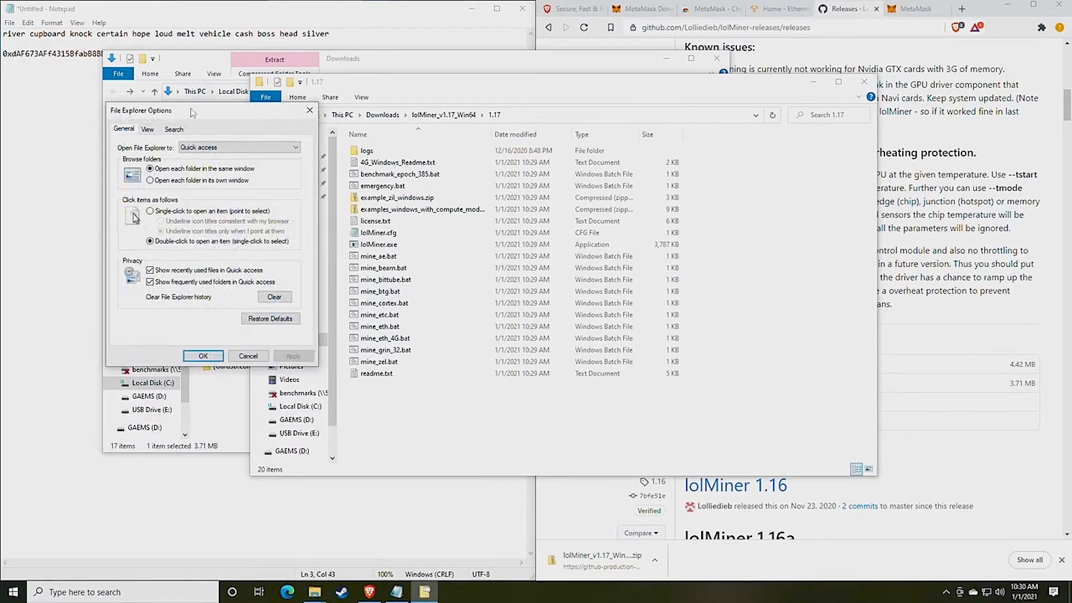
{"action": "left_click_drag", "start_coordinate": [191, 112], "coordinate": [511, 110]}
{"action": "left_click", "coordinate": [468, 126]}
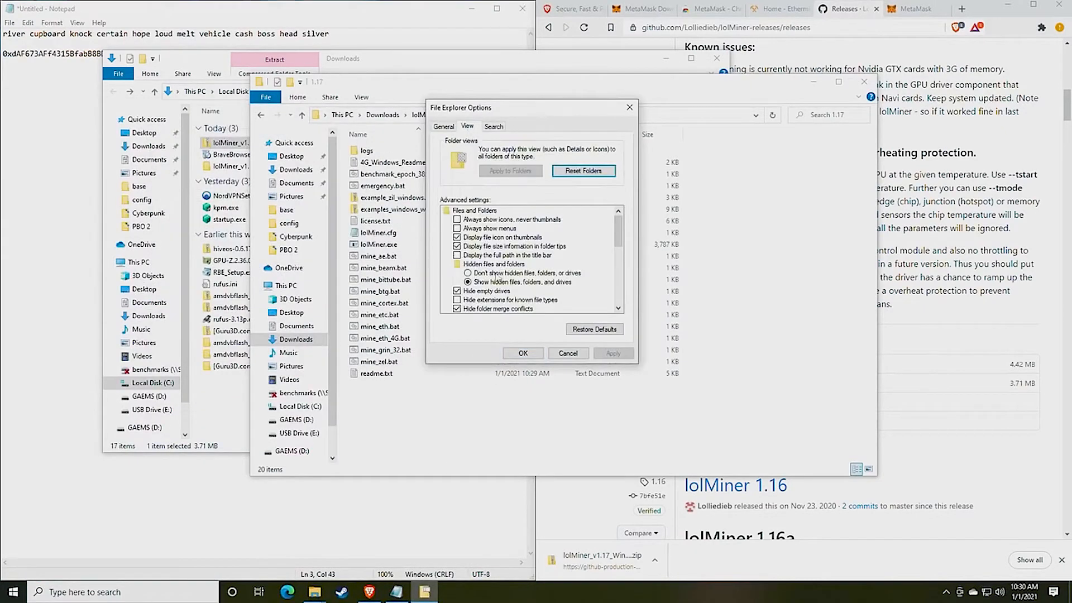
{"action": "scroll", "coordinate": [494, 276], "scroll_direction": "down", "scroll_amount": 1}
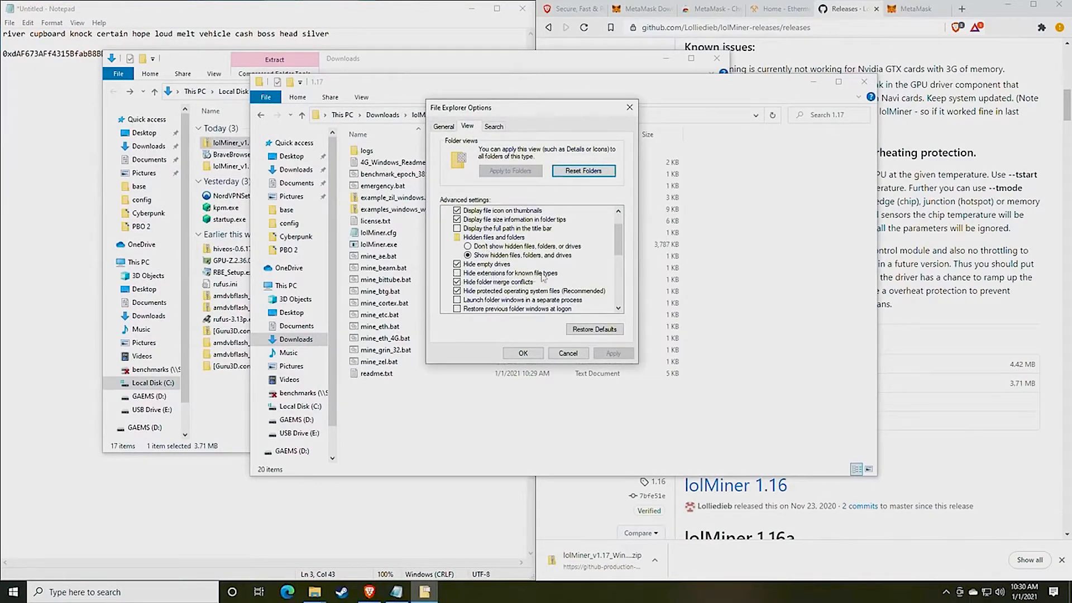
{"action": "left_click", "coordinate": [459, 273]}
{"action": "left_click", "coordinate": [613, 353]}
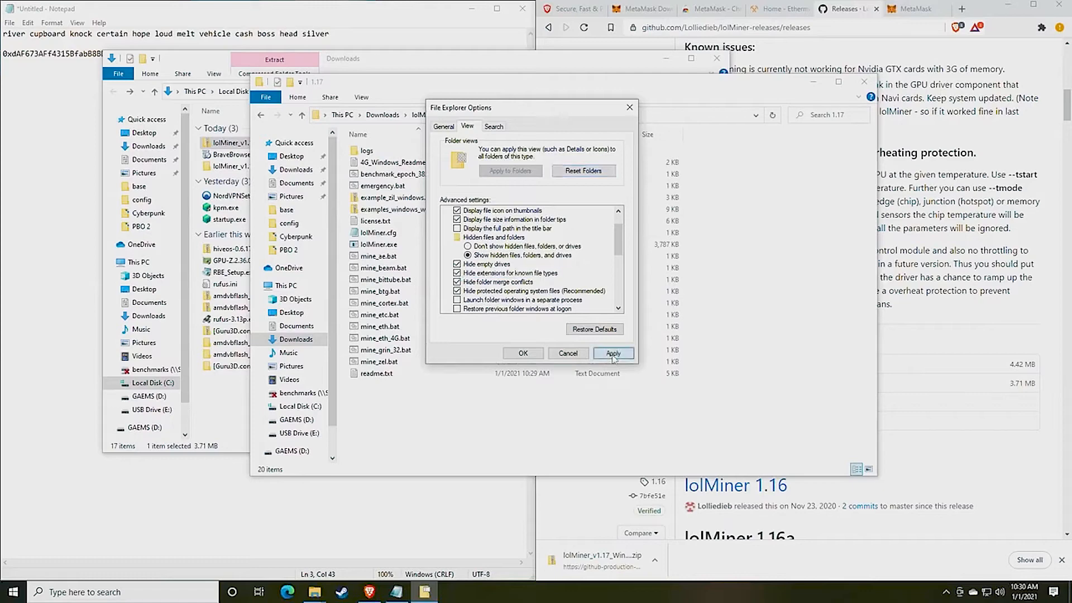
Dismiss the Kaspersky notice, then untick 'Hide extensions for known file types' and apply
{"action": "left_click_drag", "start_coordinate": [509, 110], "coordinate": [716, 117]}
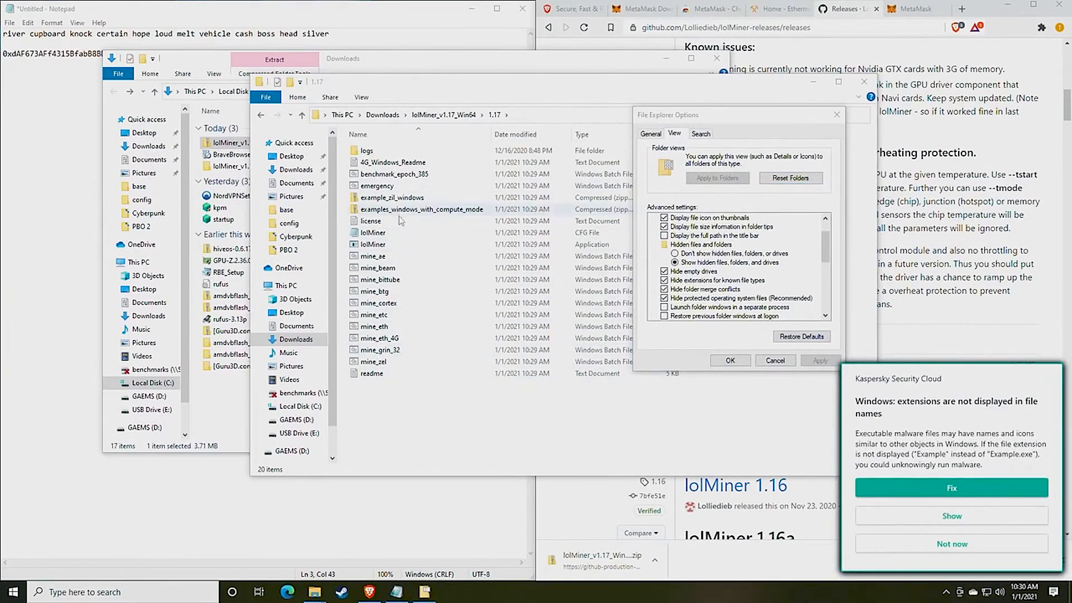
{"action": "left_click", "coordinate": [958, 552]}
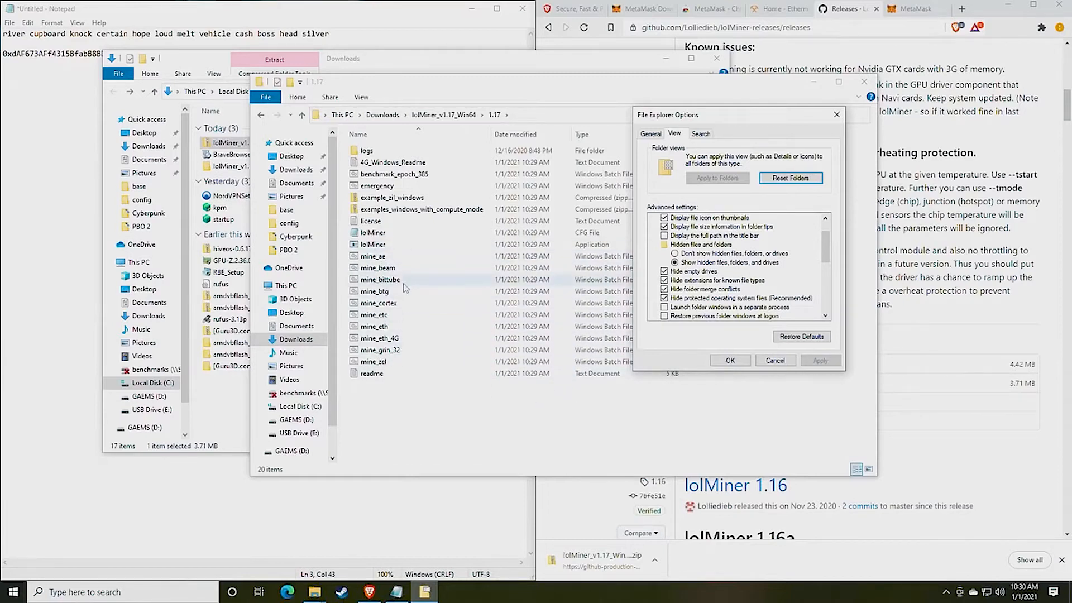
{"action": "left_click", "coordinate": [666, 281]}
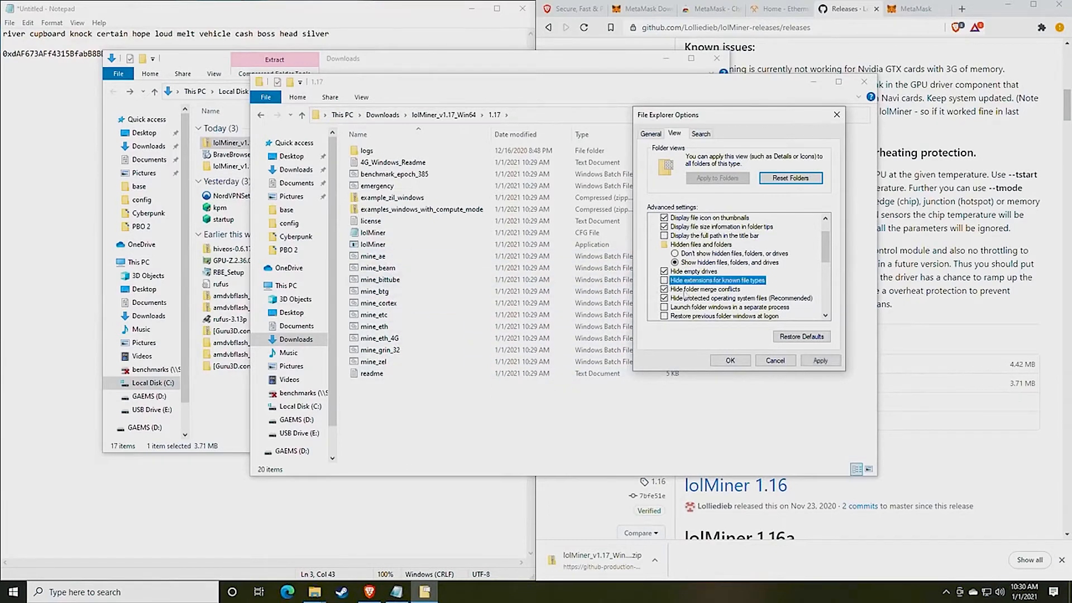
{"action": "left_click", "coordinate": [821, 360]}
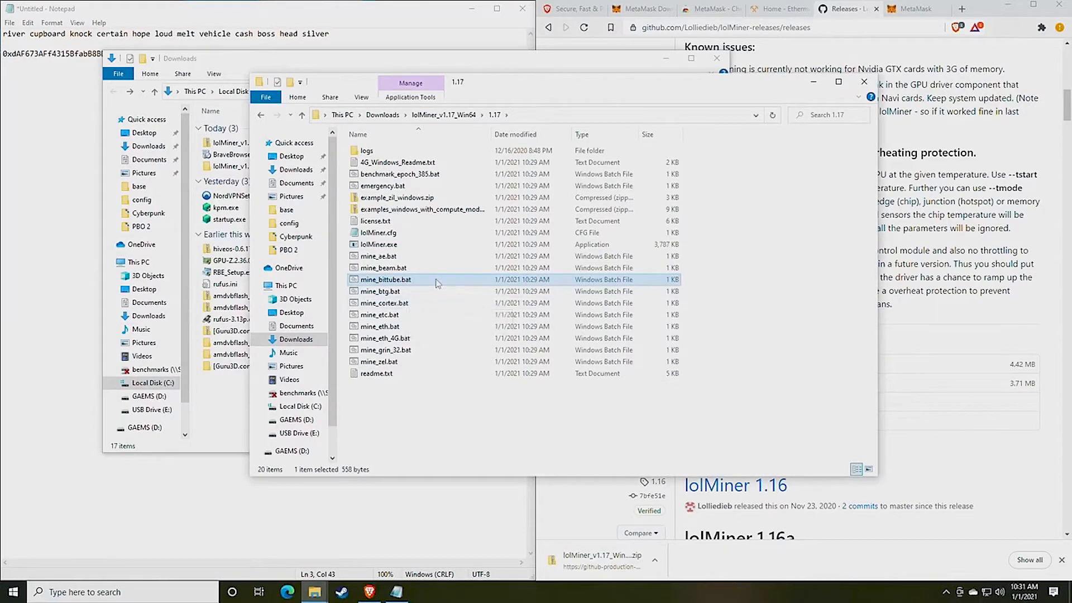
{"action": "left_click_drag", "start_coordinate": [522, 92], "coordinate": [528, 122]}
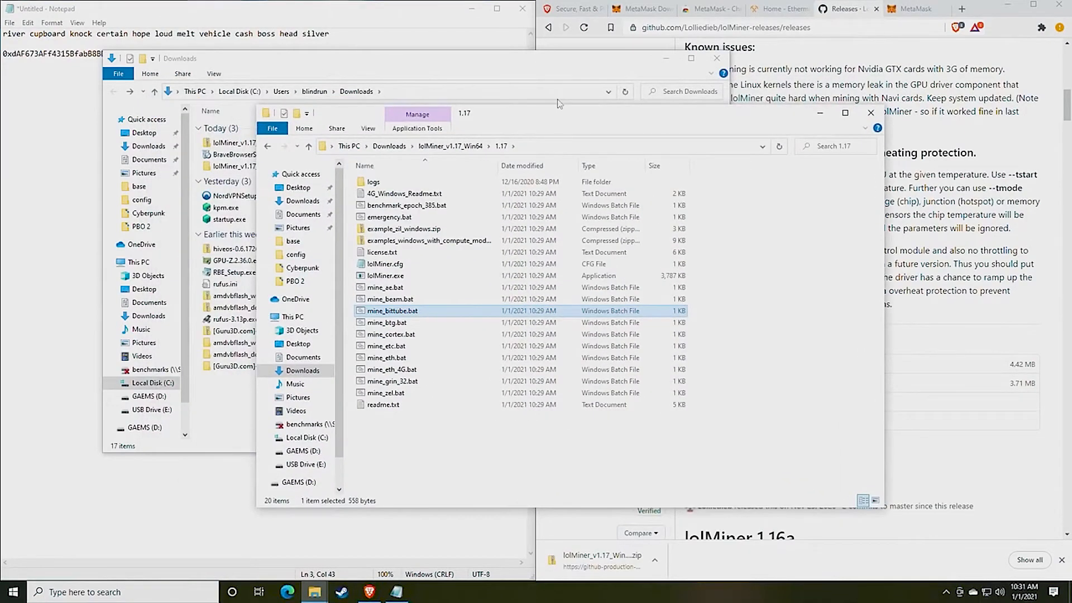
{"action": "left_click", "coordinate": [779, 11]}
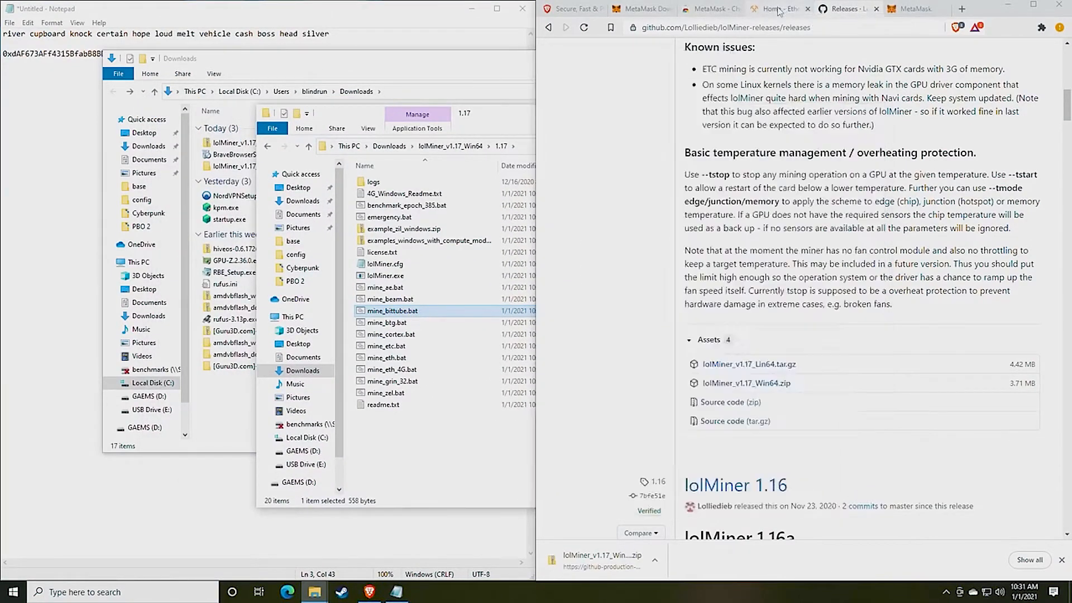
Go to Start Mining from Ethermine's hamburger menu to reach the server and port list
{"action": "left_click", "coordinate": [779, 11]}
{"action": "left_click", "coordinate": [370, 14]}
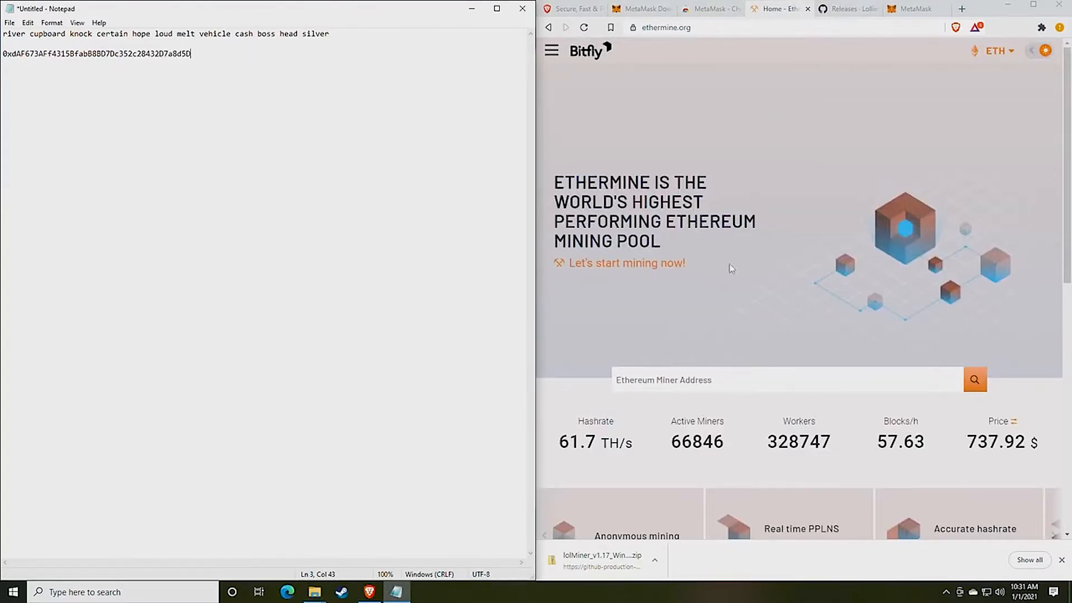
{"action": "scroll", "coordinate": [735, 250], "scroll_direction": "down", "scroll_amount": 1}
{"action": "scroll", "coordinate": [735, 251], "scroll_direction": "up", "scroll_amount": 1}
{"action": "left_click", "coordinate": [551, 52]}
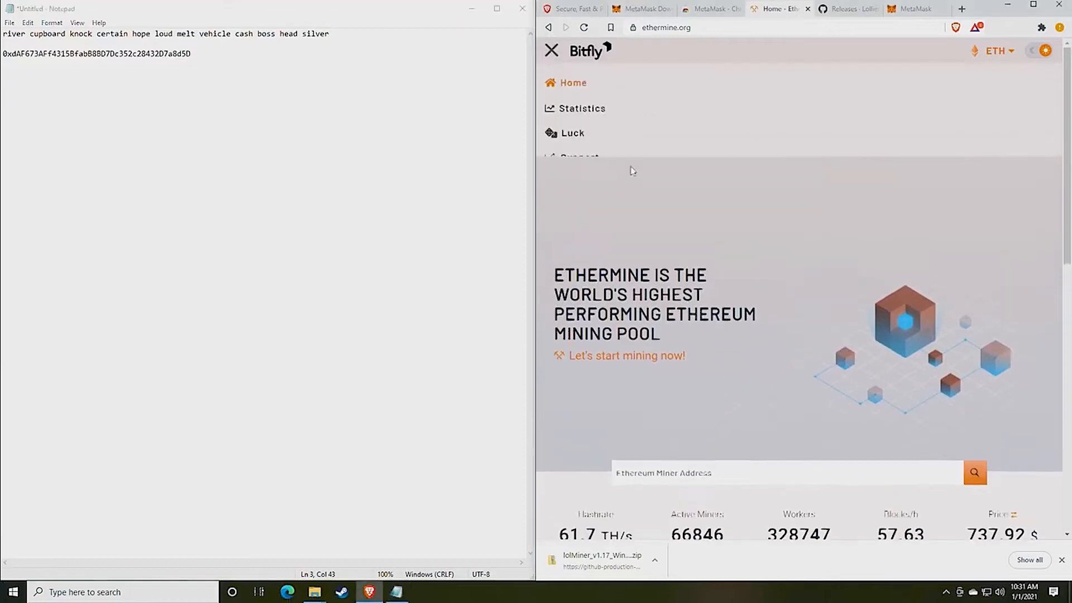
{"action": "left_click", "coordinate": [553, 53]}
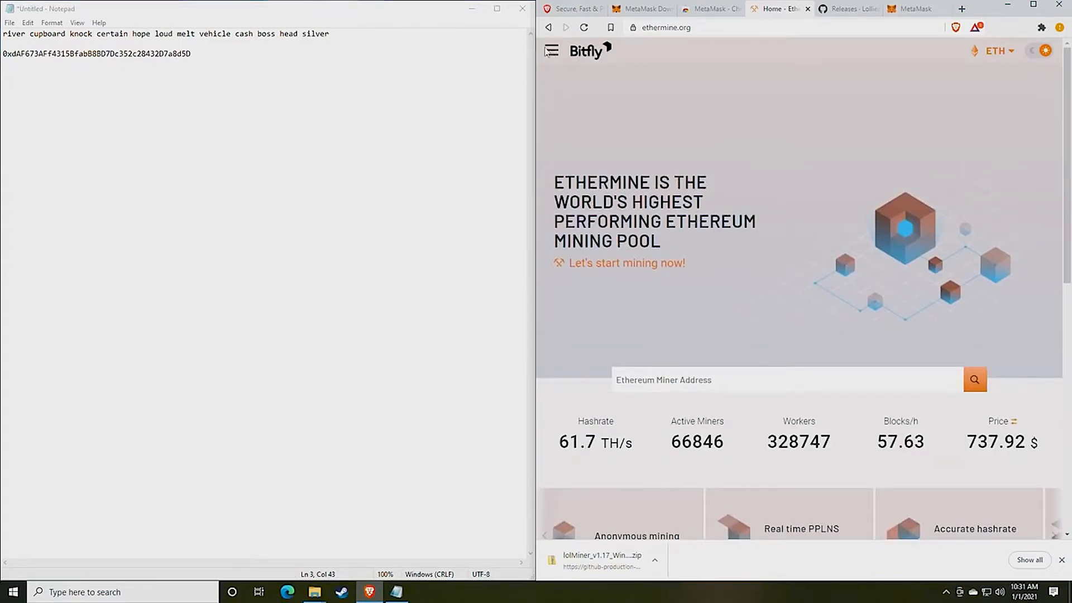
{"action": "left_click", "coordinate": [553, 53]}
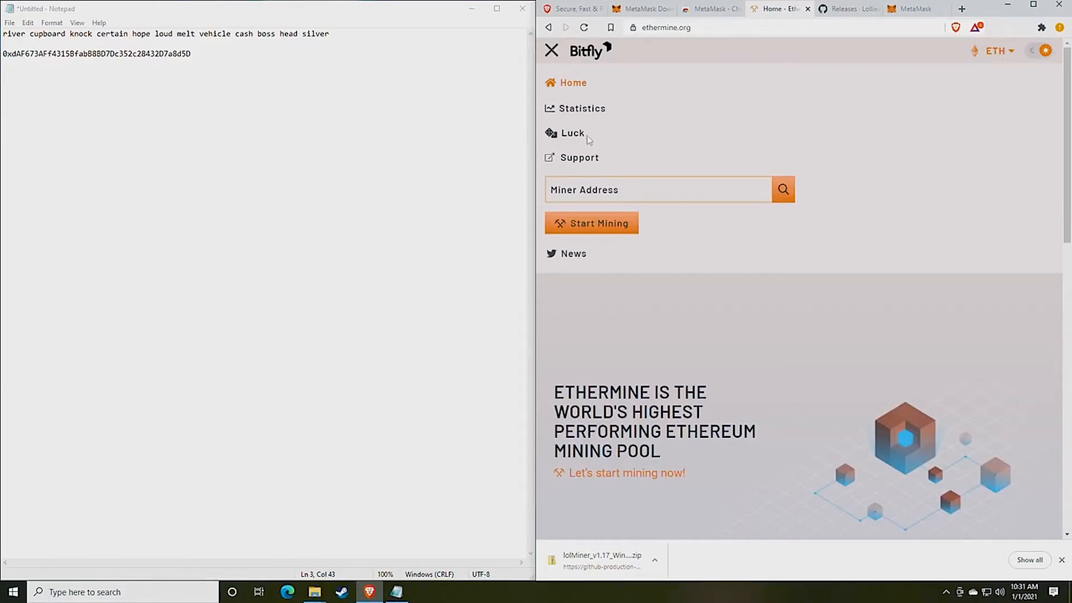
{"action": "left_click", "coordinate": [552, 51]}
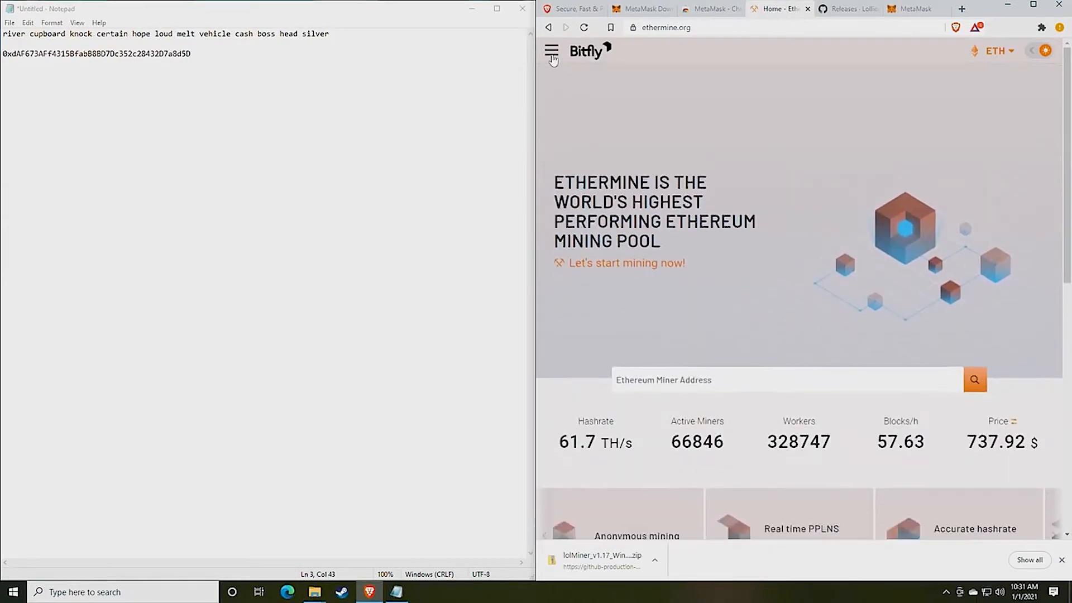
{"action": "left_click", "coordinate": [552, 53]}
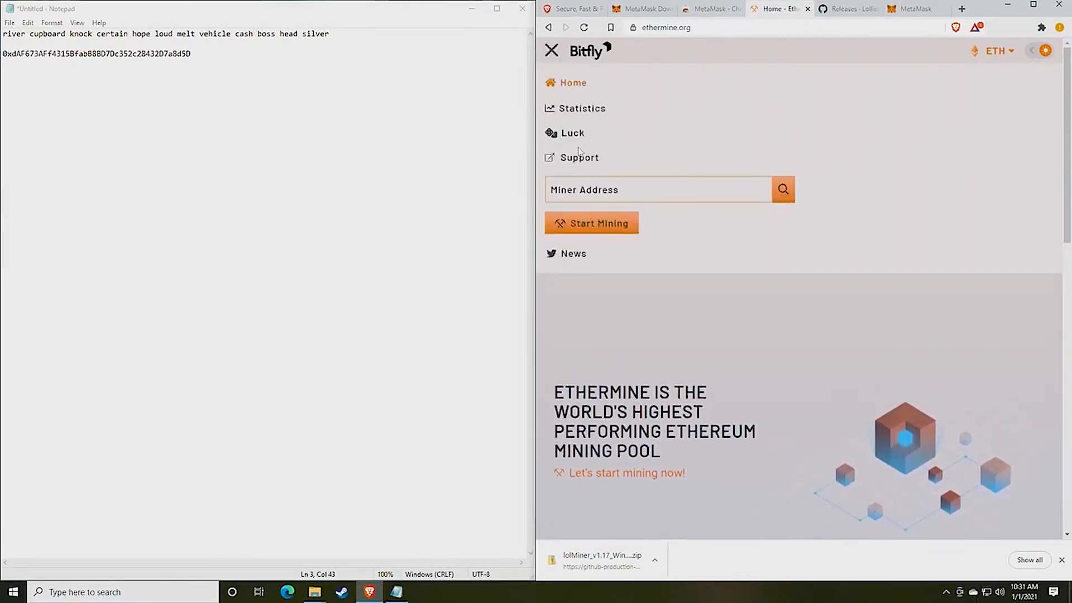
{"action": "left_click", "coordinate": [590, 226]}
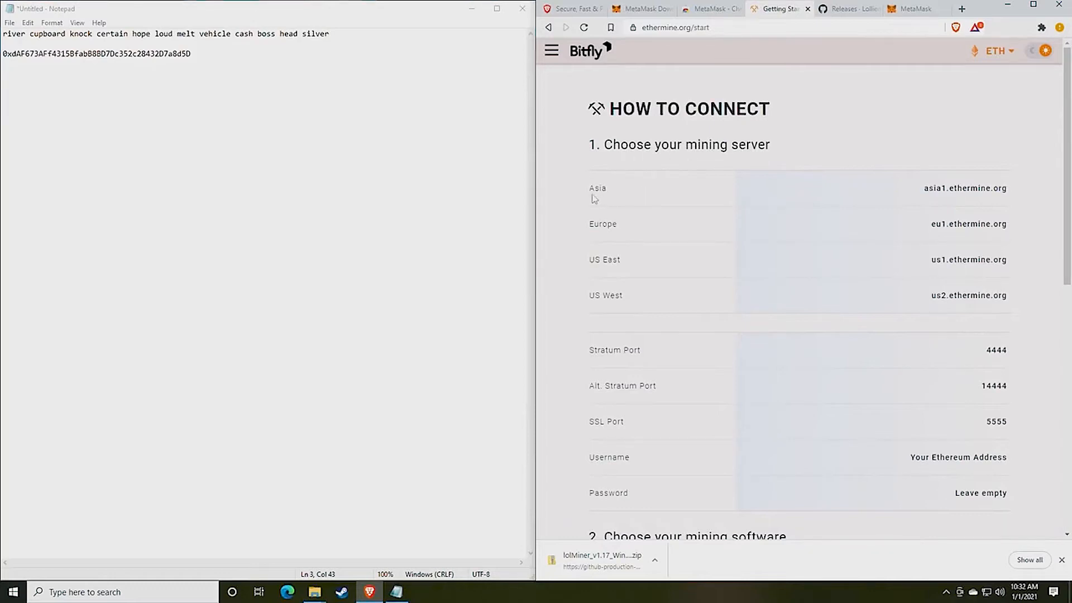
Review Ethermine's Asia, US East and US West servers, Stratum Port 4444 and login rows
{"action": "left_click_drag", "start_coordinate": [586, 196], "coordinate": [627, 193]}
{"action": "left_click_drag", "start_coordinate": [601, 272], "coordinate": [655, 271]}
{"action": "left_click_drag", "start_coordinate": [601, 305], "coordinate": [658, 306]}
{"action": "left_click", "coordinate": [658, 306]}
{"action": "scroll", "coordinate": [698, 285], "scroll_direction": "down", "scroll_amount": 3}
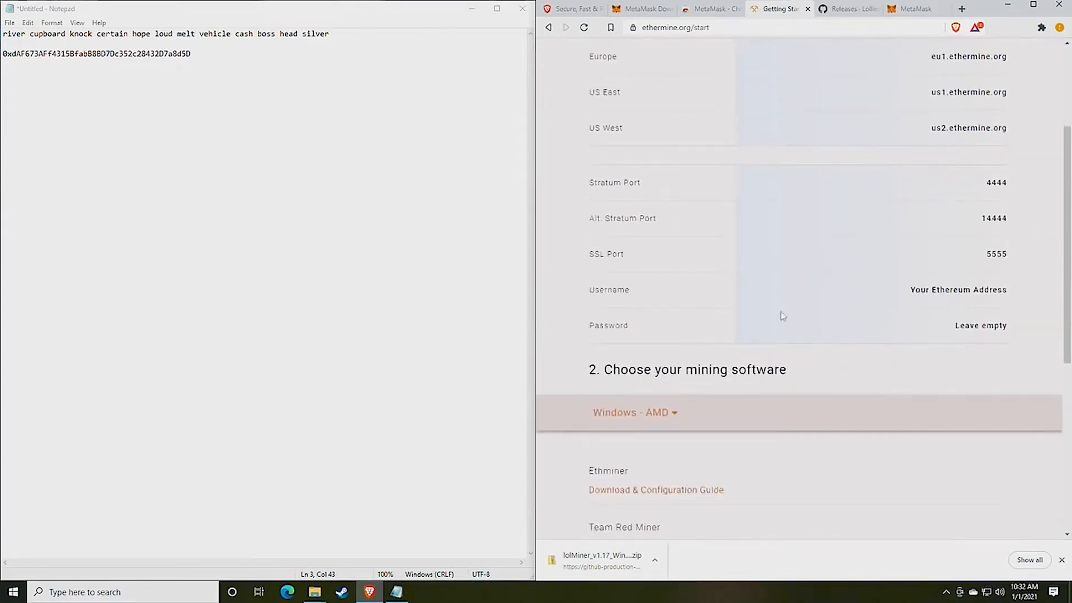
{"action": "left_click_drag", "start_coordinate": [1012, 251], "coordinate": [1015, 227]}
{"action": "left_click", "coordinate": [967, 257]}
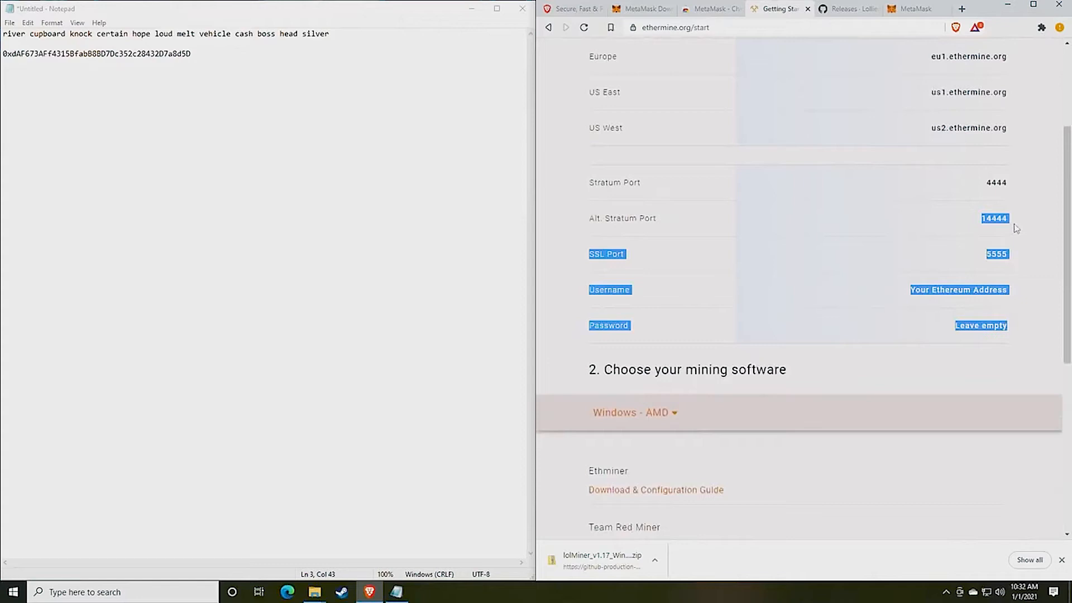
{"action": "left_click", "coordinate": [1012, 185]}
{"action": "left_click_drag", "start_coordinate": [1012, 184], "coordinate": [960, 183]}
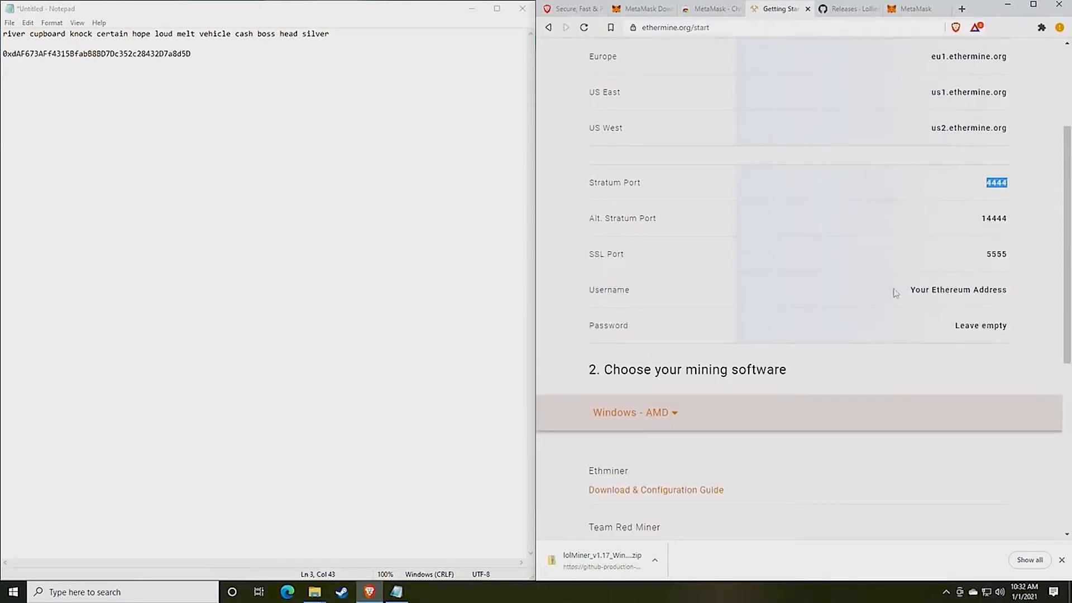
{"action": "left_click", "coordinate": [854, 275]}
Bring the lolMiner 1.17 folder window back in front and move it up and right
{"action": "mouse_move", "coordinate": [315, 591]}
{"action": "left_click", "coordinate": [355, 543]}
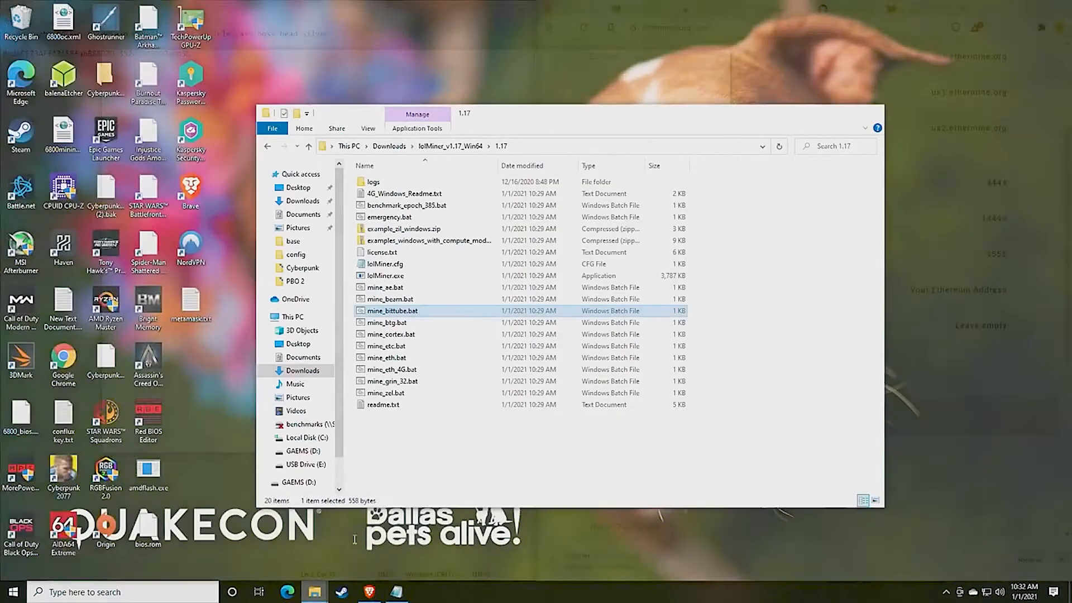
{"action": "left_click_drag", "start_coordinate": [507, 117], "coordinate": [613, 66]}
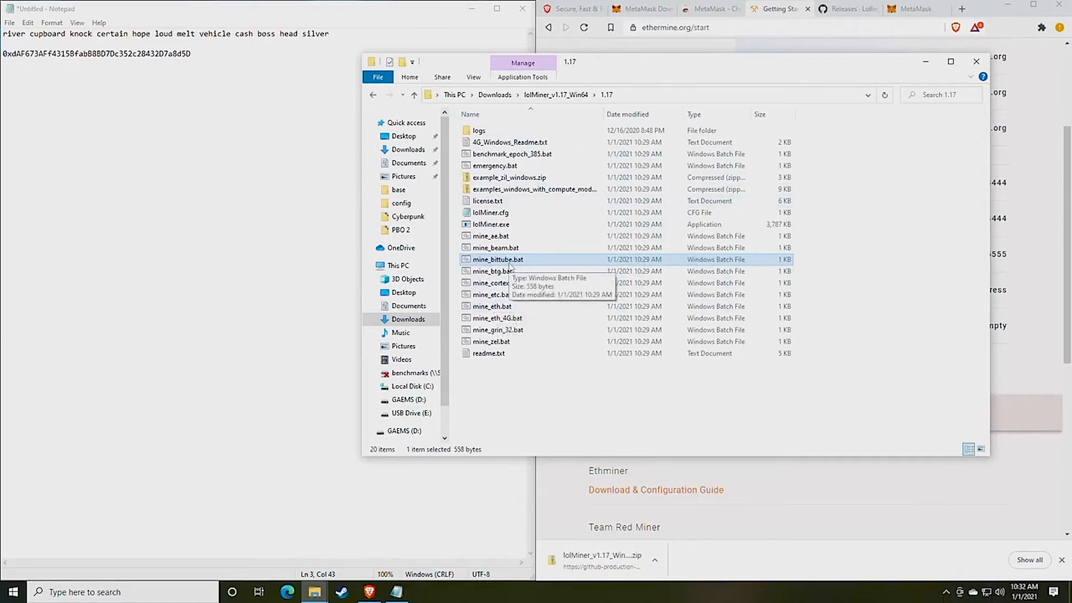
{"action": "left_click", "coordinate": [514, 307]}
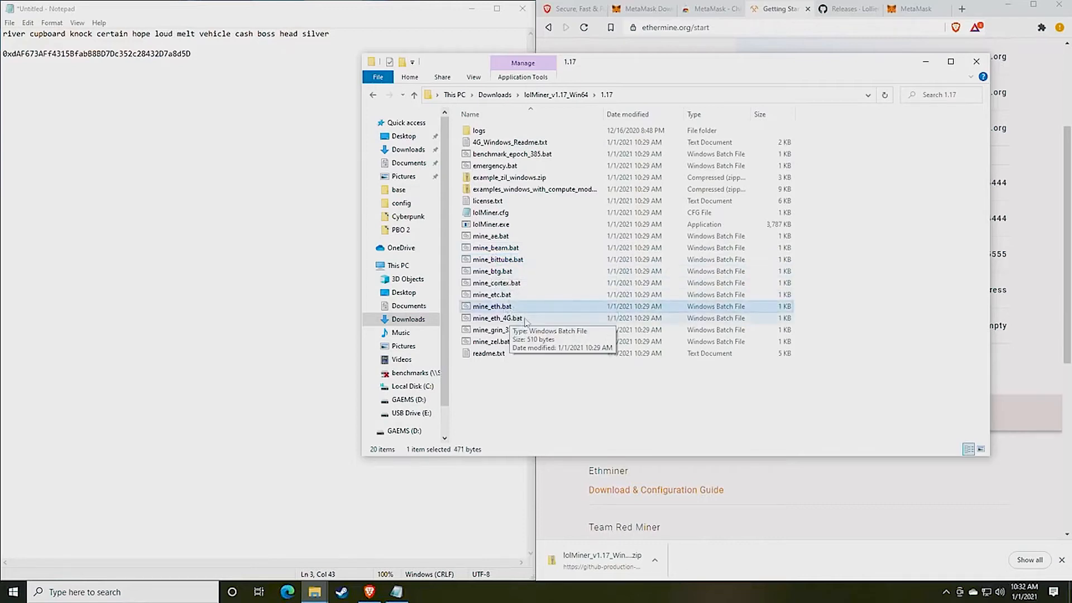
{"action": "left_click", "coordinate": [497, 321]}
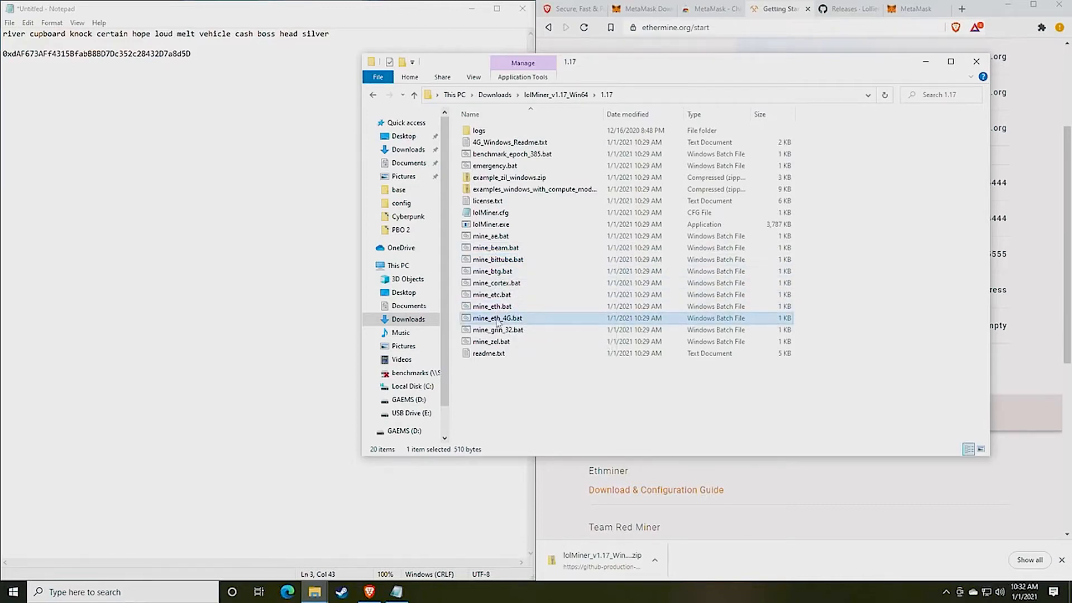
{"action": "left_click", "coordinate": [496, 310]}
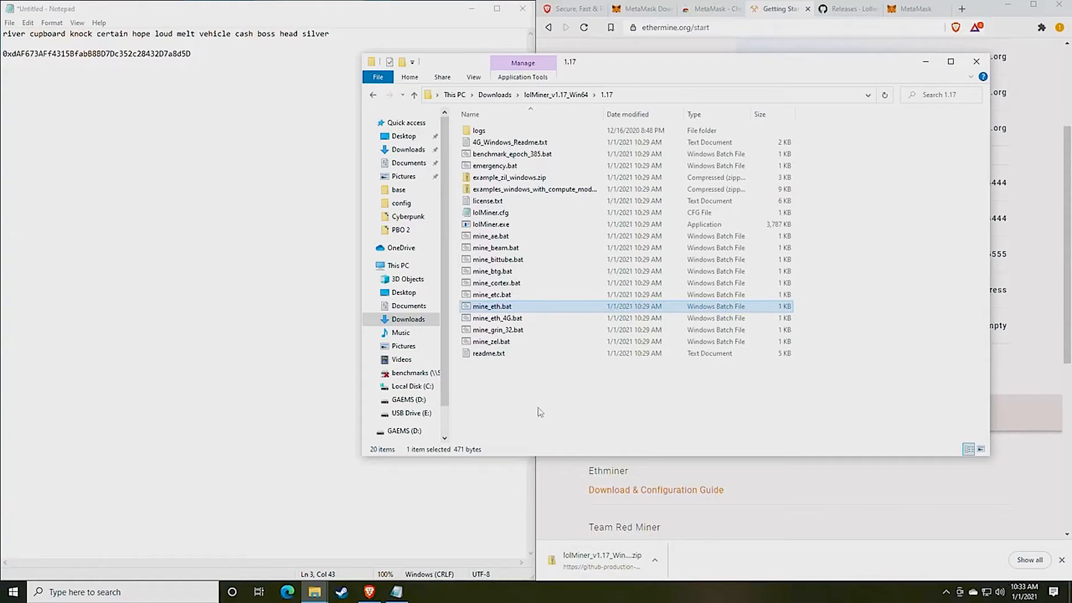
{"action": "right_click", "coordinate": [492, 319]}
{"action": "left_click", "coordinate": [489, 323]}
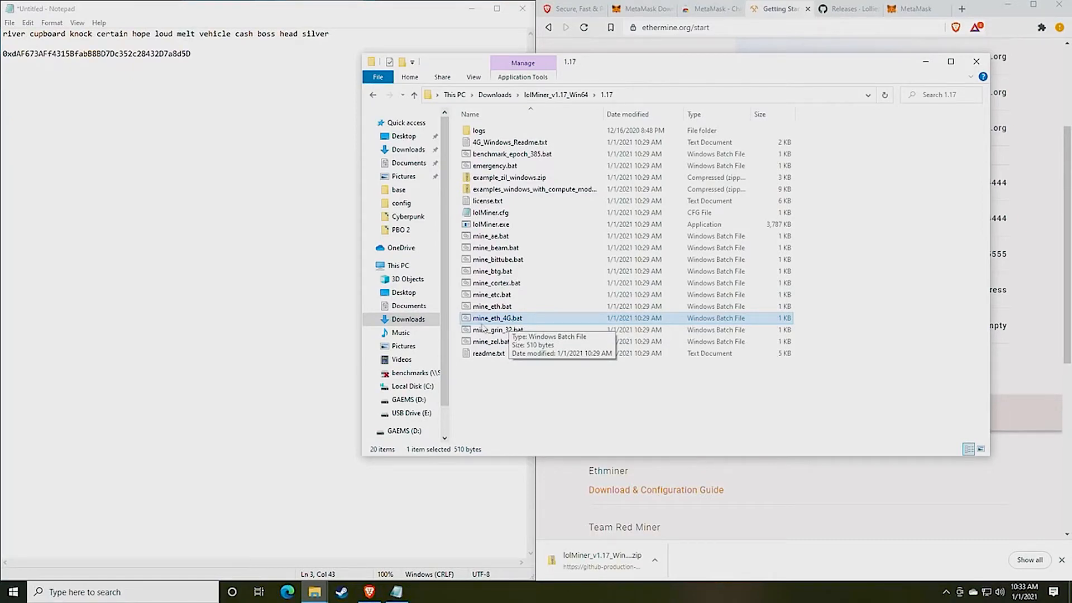
{"action": "key", "text": "Up"}
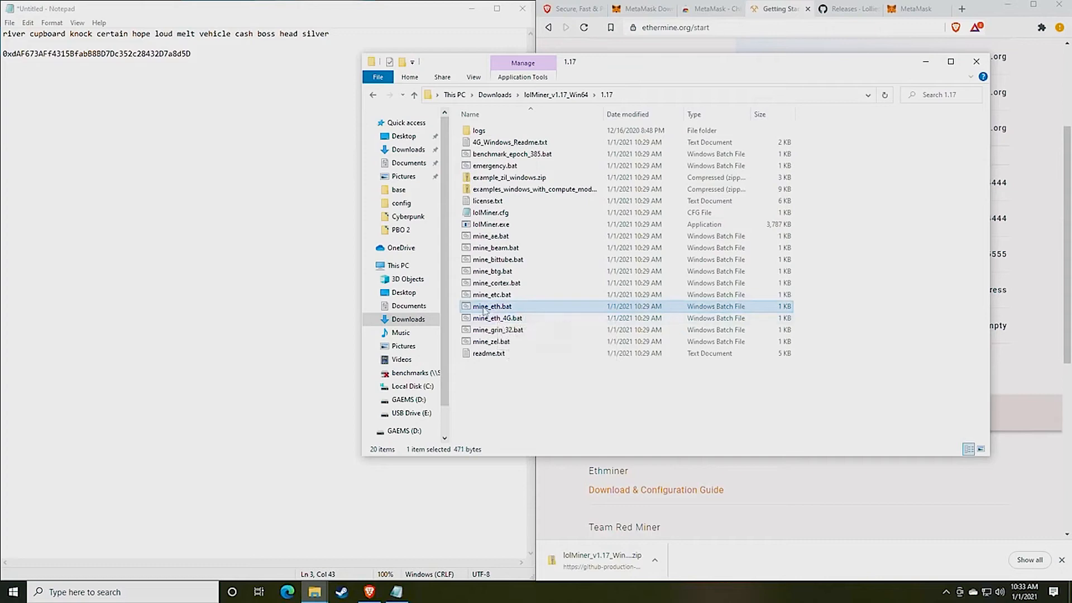
Choose Edit on mine_eth.bat and let it past SmartScreen with More info and Run anyway
{"action": "right_click", "coordinate": [511, 309]}
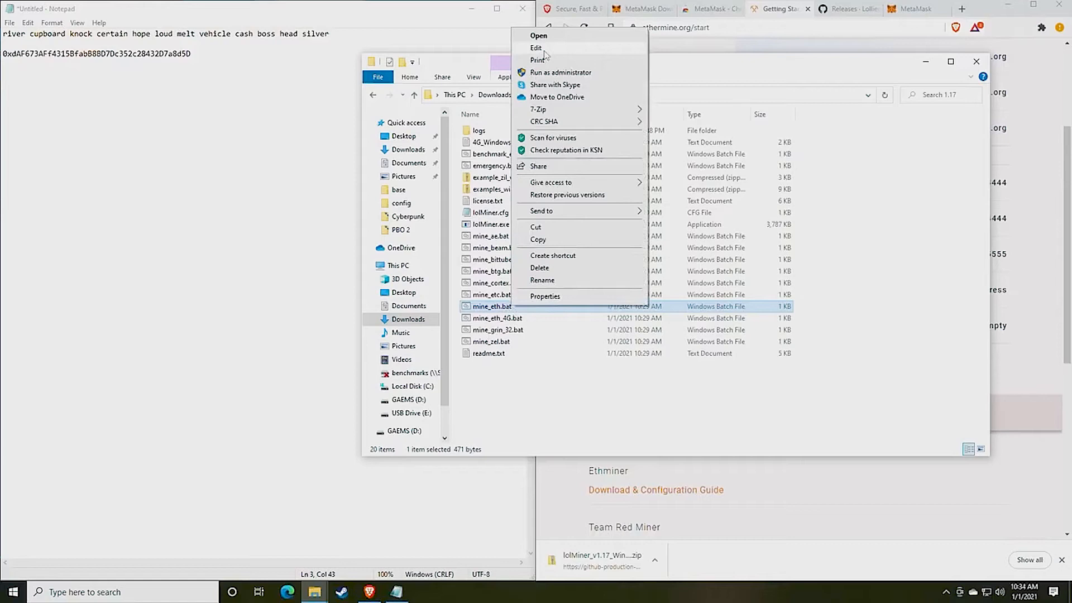
{"action": "left_click", "coordinate": [538, 36]}
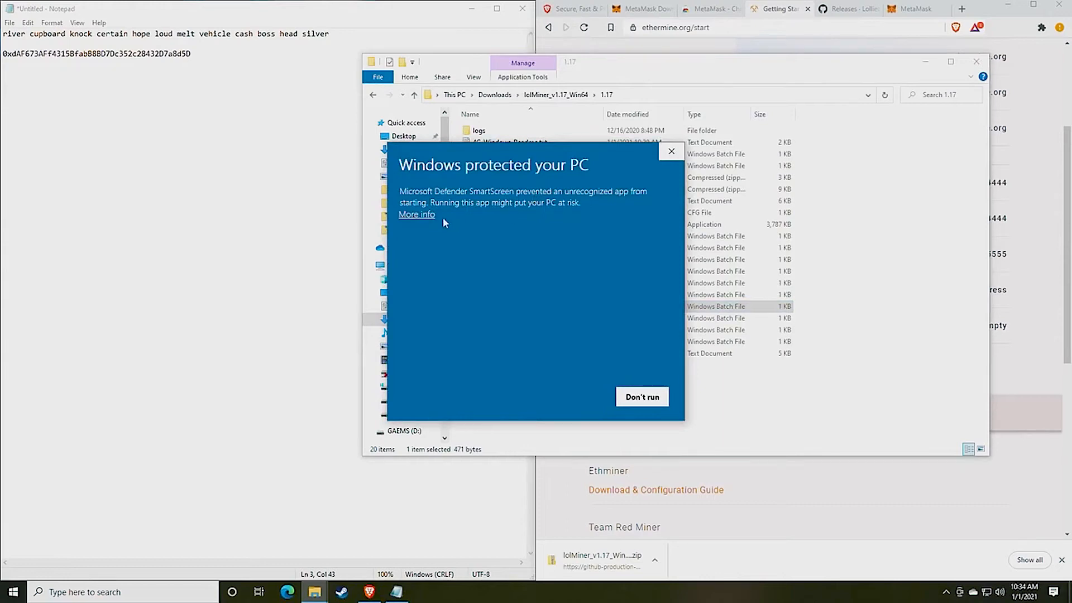
{"action": "left_click", "coordinate": [419, 216]}
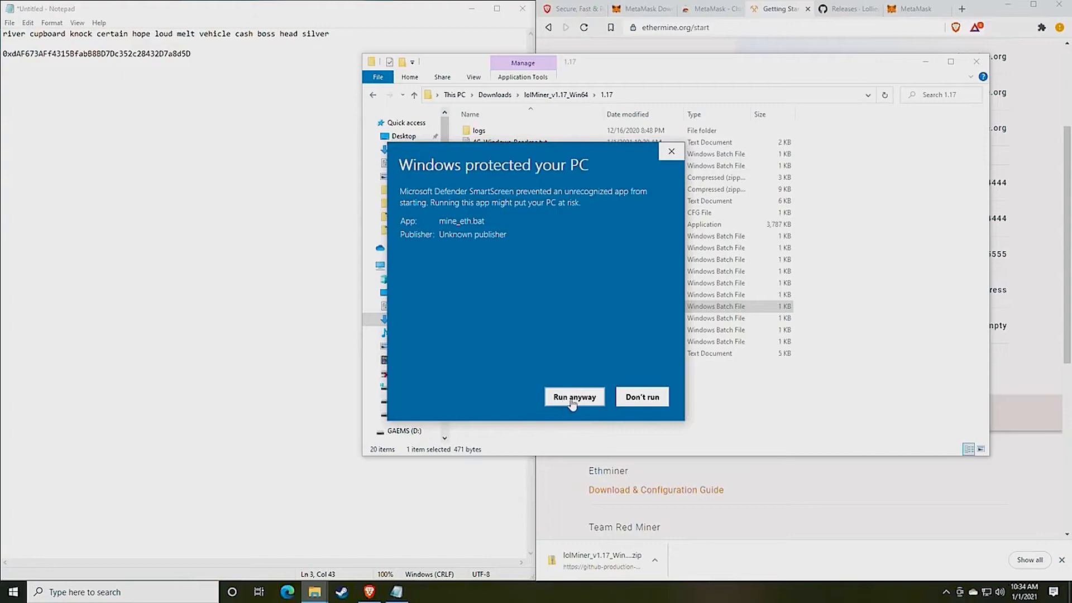
{"action": "left_click", "coordinate": [573, 402]}
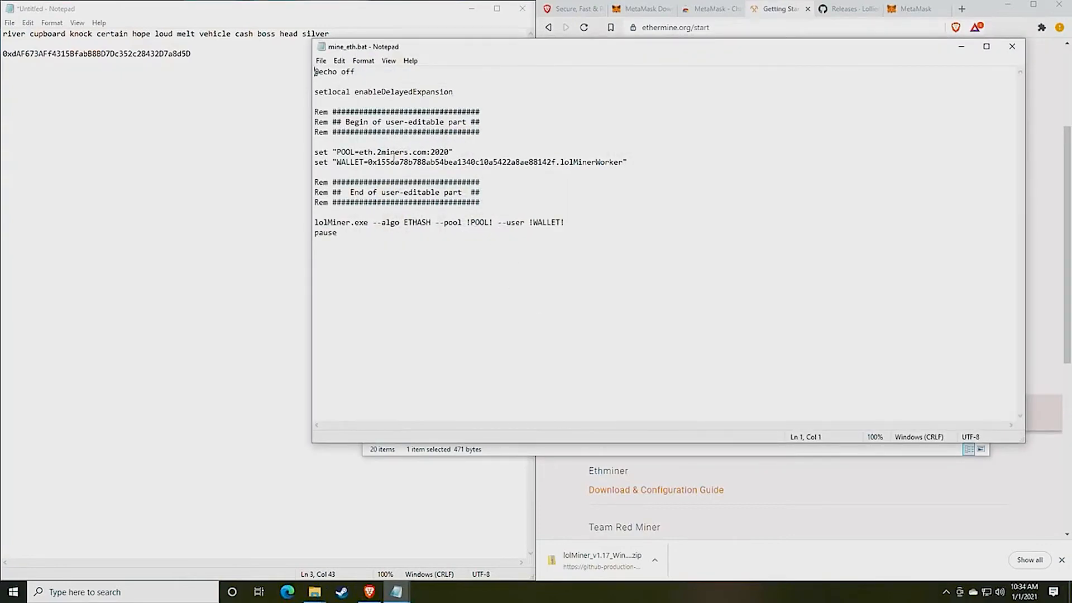
Replace eth.2miners.com in the POOL line with us1.ethermine.org copied from the Ethermine page
{"action": "left_click_drag", "start_coordinate": [511, 48], "coordinate": [232, 39]}
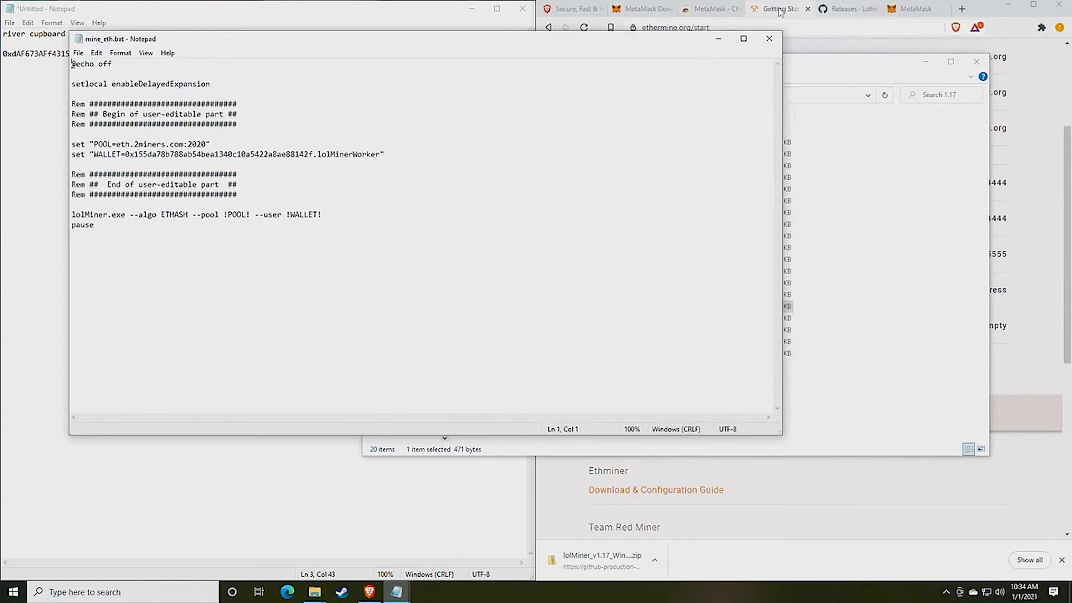
{"action": "left_click", "coordinate": [752, 233]}
{"action": "scroll", "coordinate": [751, 234], "scroll_direction": "up", "scroll_amount": 3}
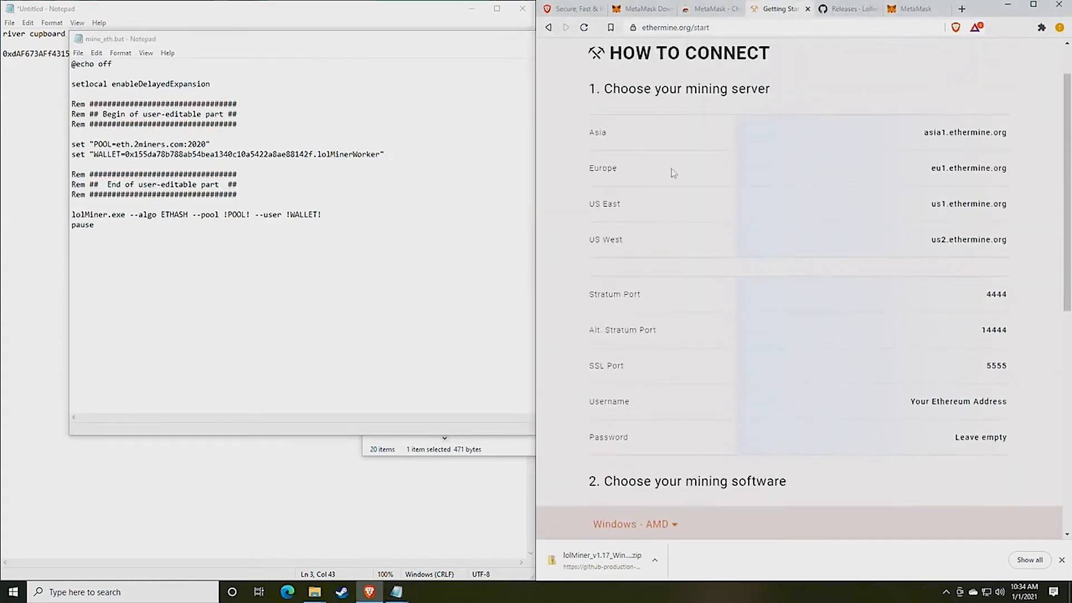
{"action": "scroll", "coordinate": [743, 234], "scroll_direction": "down", "scroll_amount": 1}
{"action": "left_click_drag", "start_coordinate": [1009, 242], "coordinate": [1006, 202]}
{"action": "key", "text": "ctrl+c"}
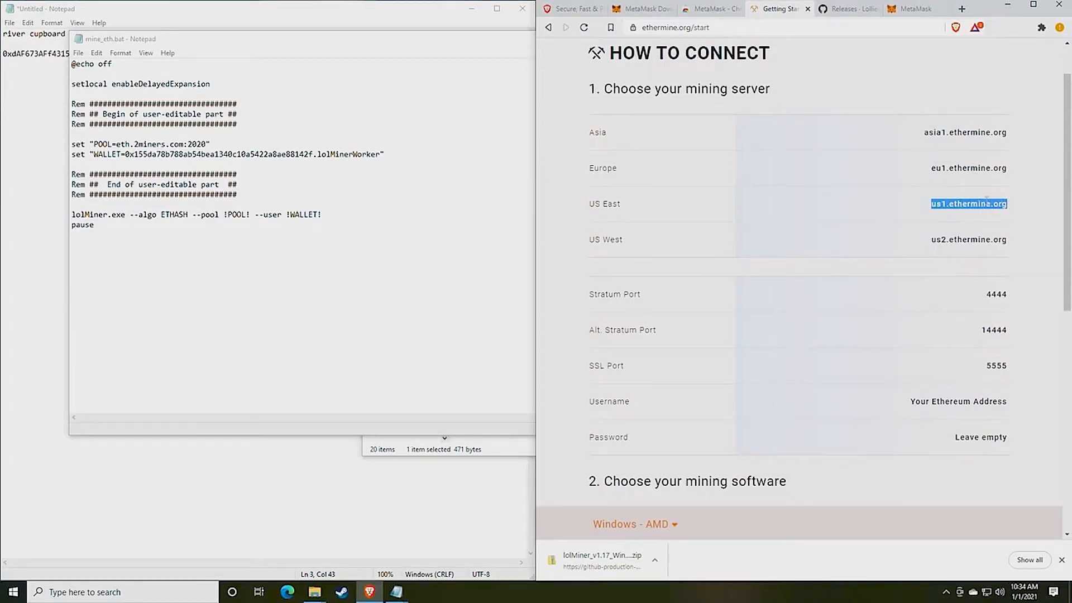
{"action": "left_click", "coordinate": [174, 144]}
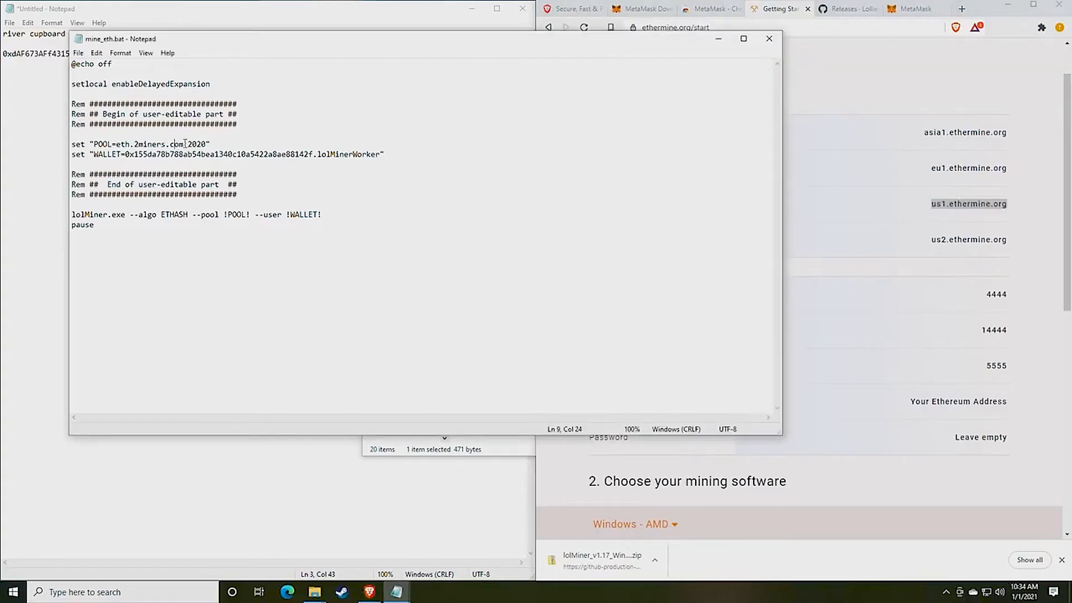
{"action": "left_click_drag", "start_coordinate": [184, 144], "coordinate": [117, 144]}
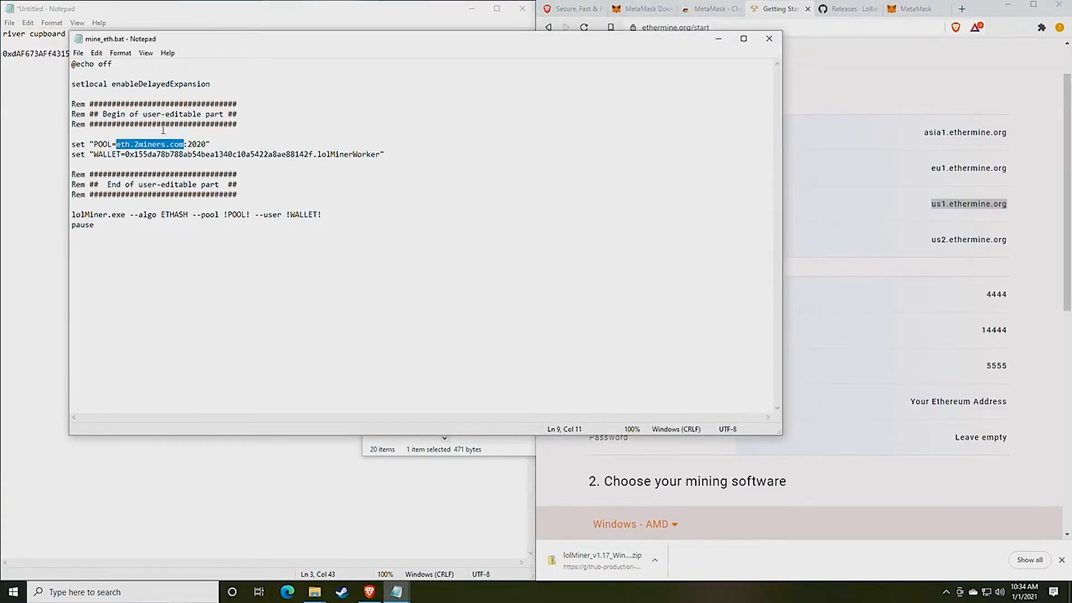
{"action": "key", "text": "ctrl+v"}
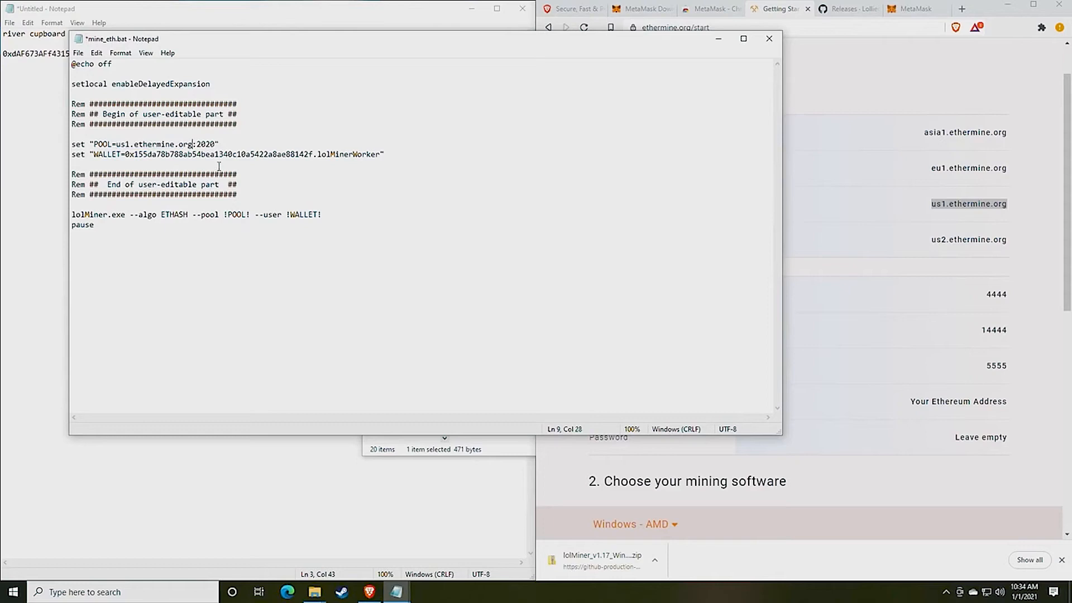
Change the POOL line's port from 2020 to Ethermine's stratum port 4444
{"action": "left_click", "coordinate": [980, 343]}
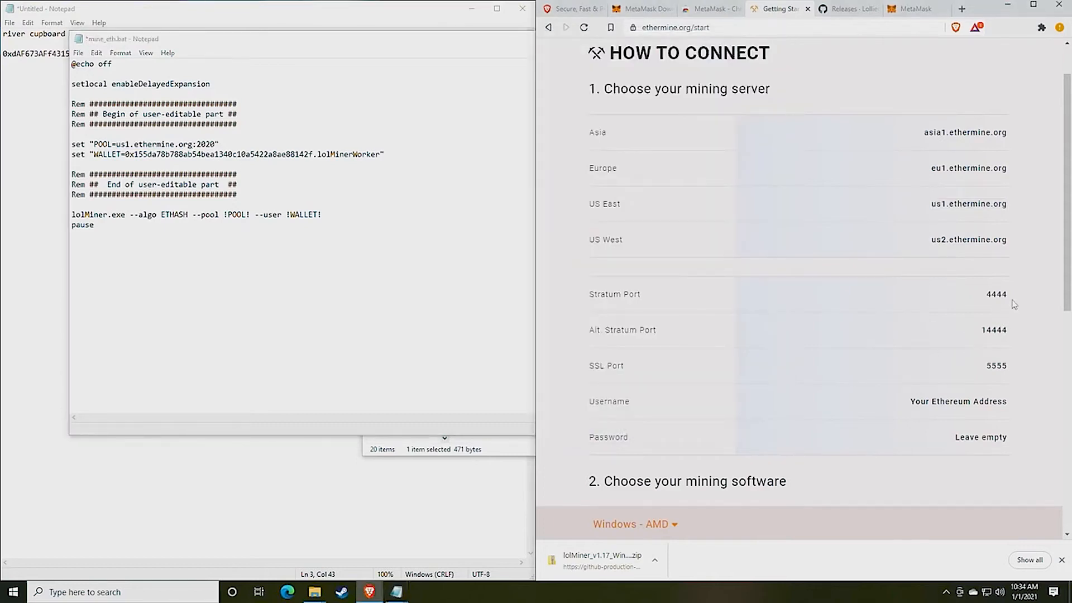
{"action": "mouse_move", "coordinate": [1013, 302]}
{"action": "left_mouse_down"}
{"action": "mouse_move", "coordinate": [984, 300]}
{"action": "mouse_move", "coordinate": [1008, 294]}
{"action": "left_mouse_up"}
{"action": "key", "text": "ctrl+c"}
{"action": "left_click", "coordinate": [984, 300]}
{"action": "left_click_drag", "start_coordinate": [217, 144], "coordinate": [197, 145]}
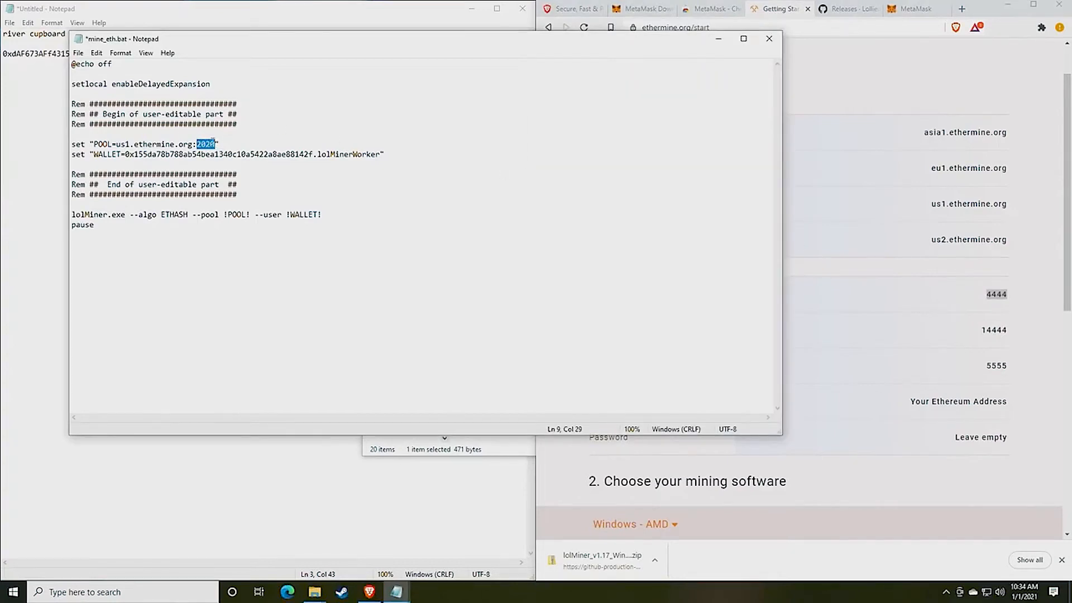
{"action": "key", "text": "ctrl+v"}
{"action": "left_click", "coordinate": [198, 145]}
{"action": "left_click_drag", "start_coordinate": [221, 44], "coordinate": [556, 54]}
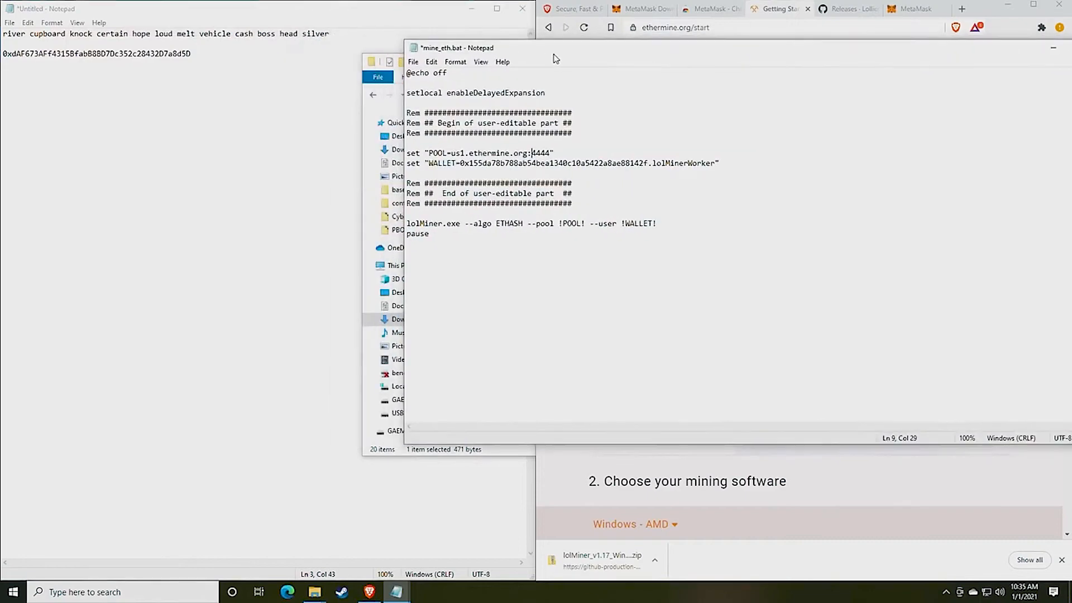
Paste the wallet address from the Untitled note over the old WALLET= value and save mine_eth.bat
{"action": "left_click", "coordinate": [259, 100]}
{"action": "left_click_drag", "start_coordinate": [206, 57], "coordinate": [3, 61]}
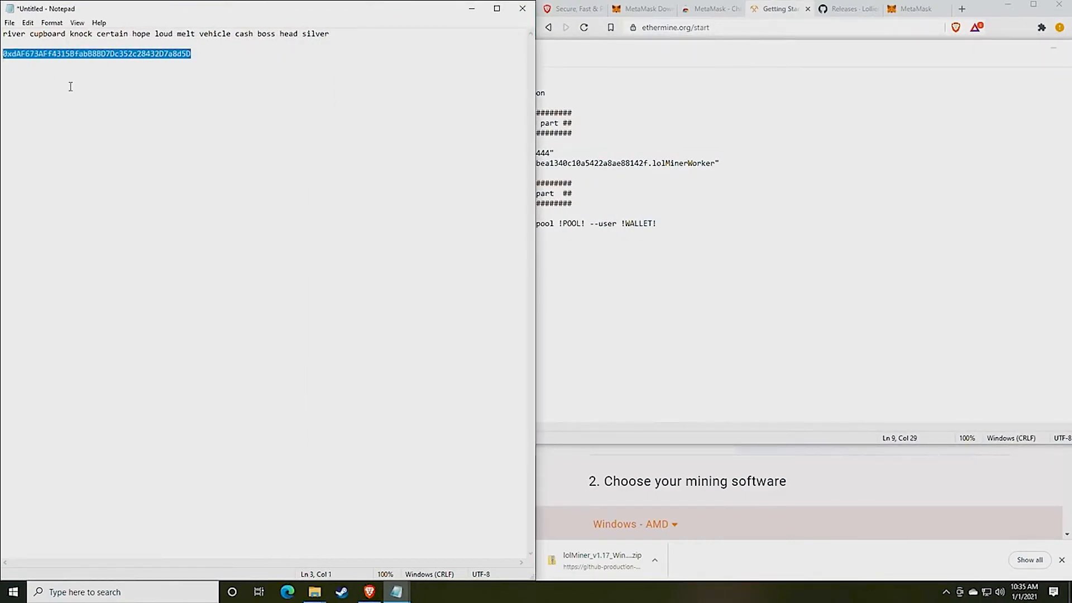
{"action": "left_click", "coordinate": [786, 222]}
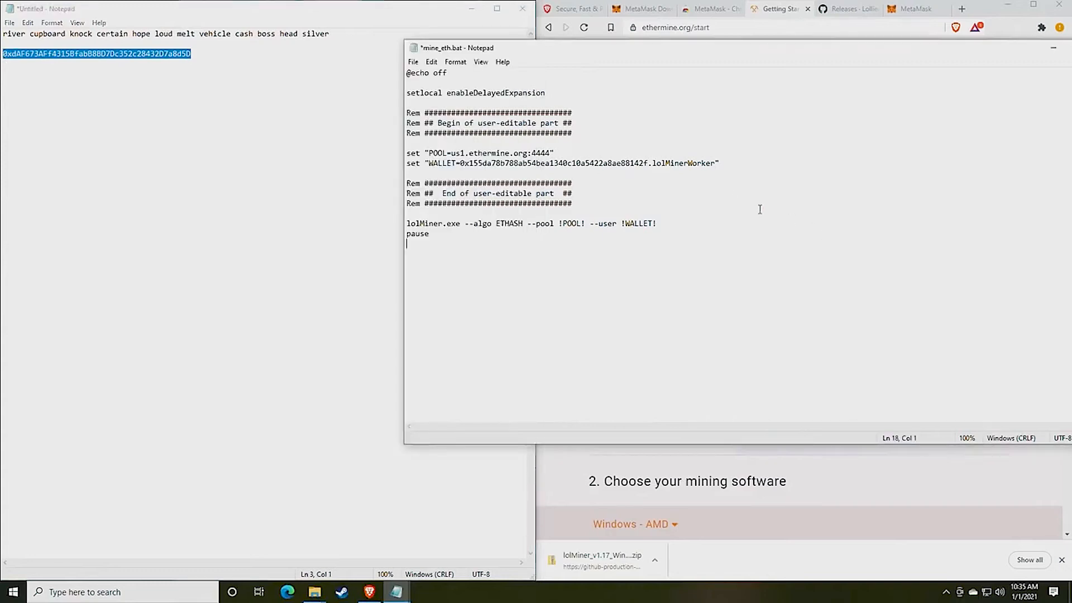
{"action": "left_click", "coordinate": [648, 163]}
{"action": "left_click_drag", "start_coordinate": [647, 163], "coordinate": [461, 163]}
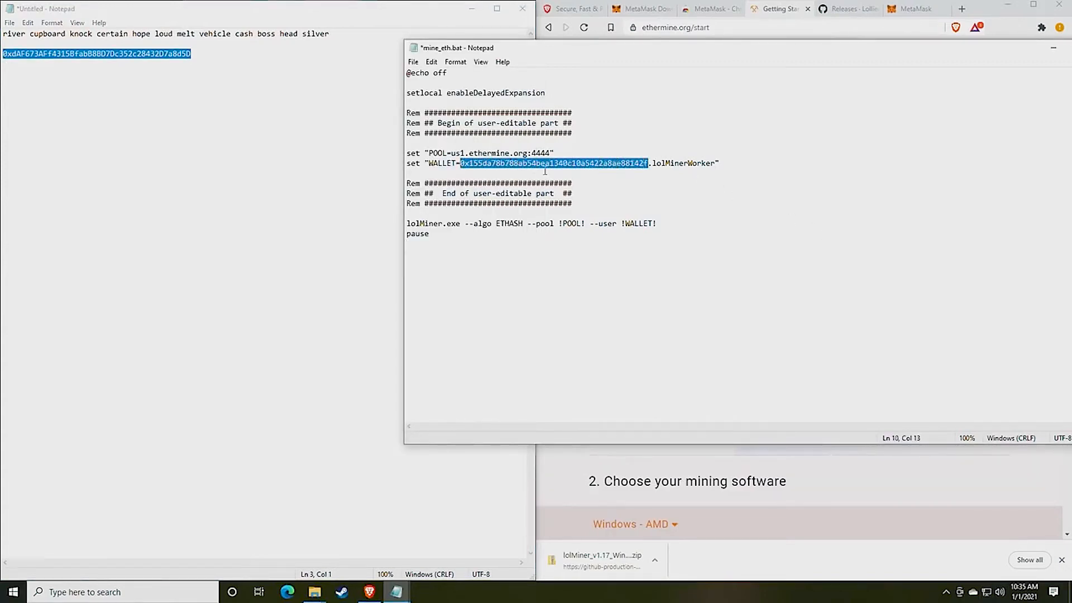
{"action": "type", "text": "0xdAF673AFf4315Bfab88BD7Dc352c28432D7a8d5D"}
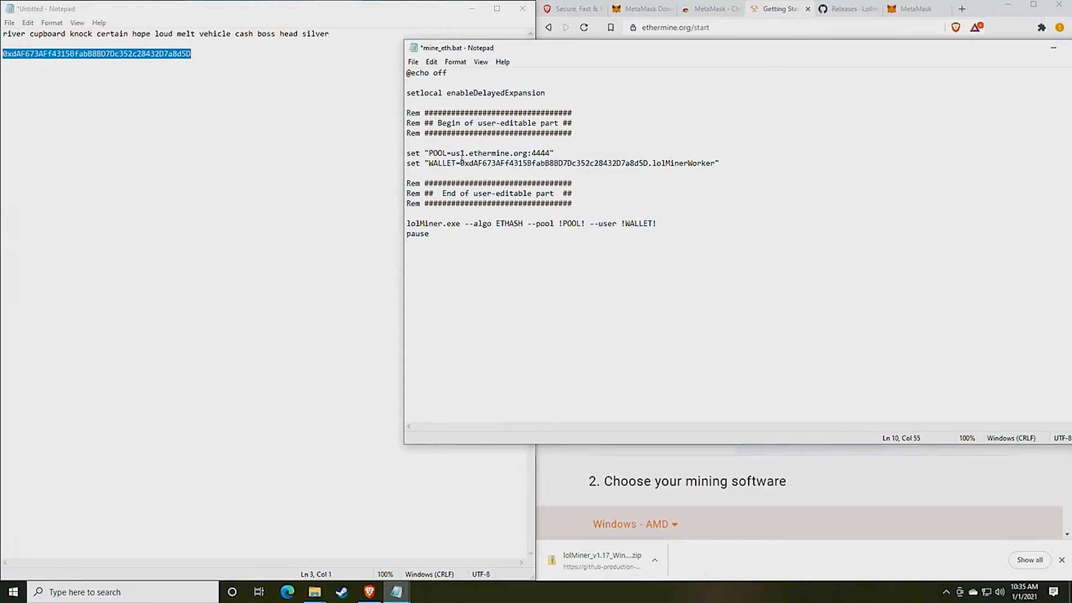
{"action": "left_click", "coordinate": [413, 62]}
{"action": "left_click", "coordinate": [435, 115]}
{"action": "left_click", "coordinate": [342, 426]}
Launch mine_eth.bat from the 1.17 folder and center the lolMiner console window
{"action": "mouse_move", "coordinate": [316, 598]}
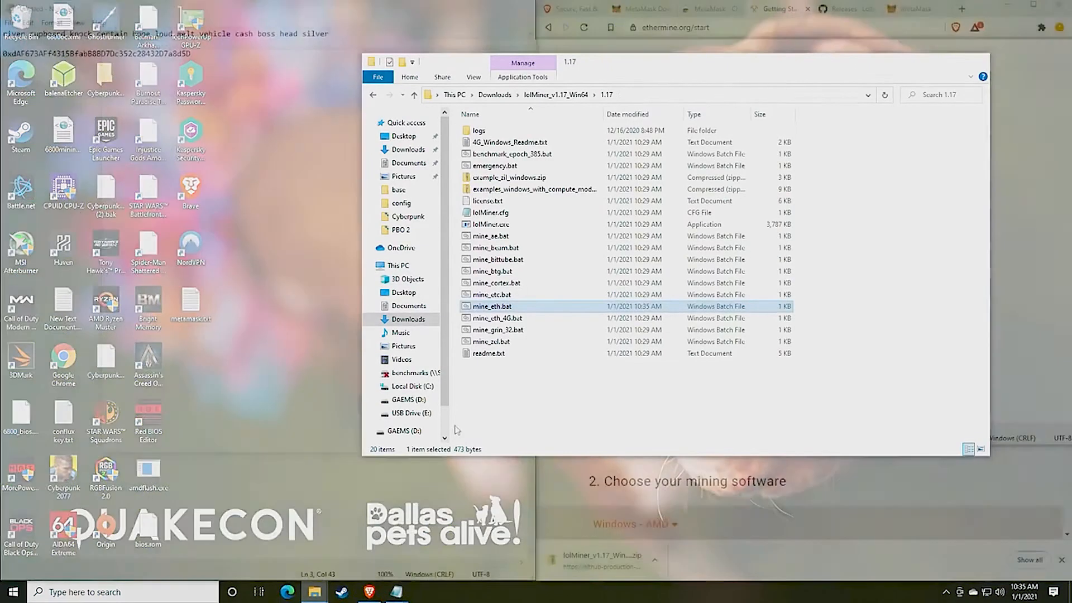
{"action": "left_click", "coordinate": [349, 546]}
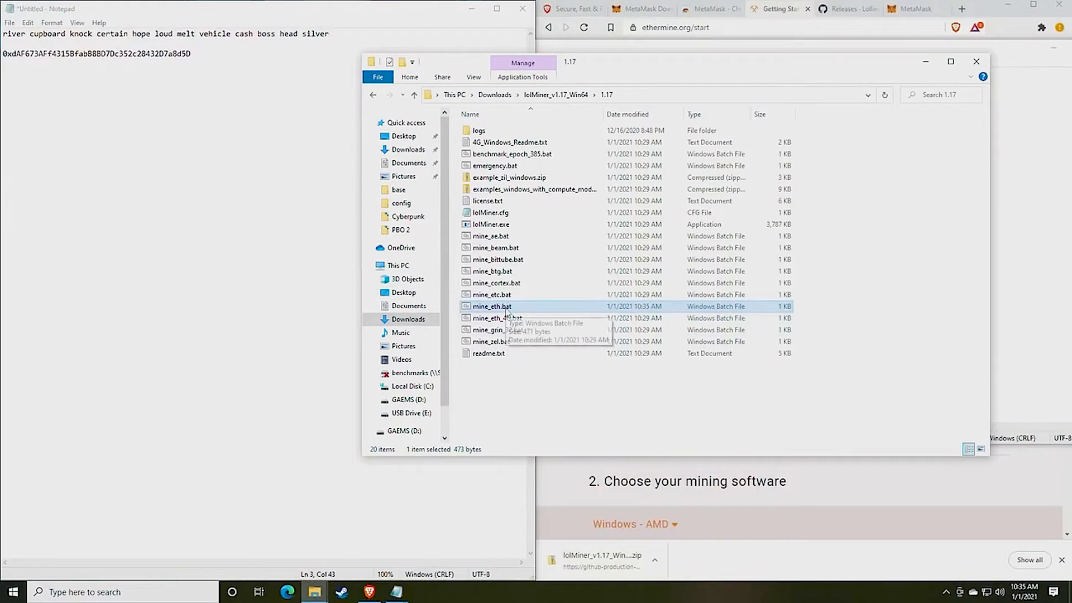
{"action": "double_click", "coordinate": [501, 309]}
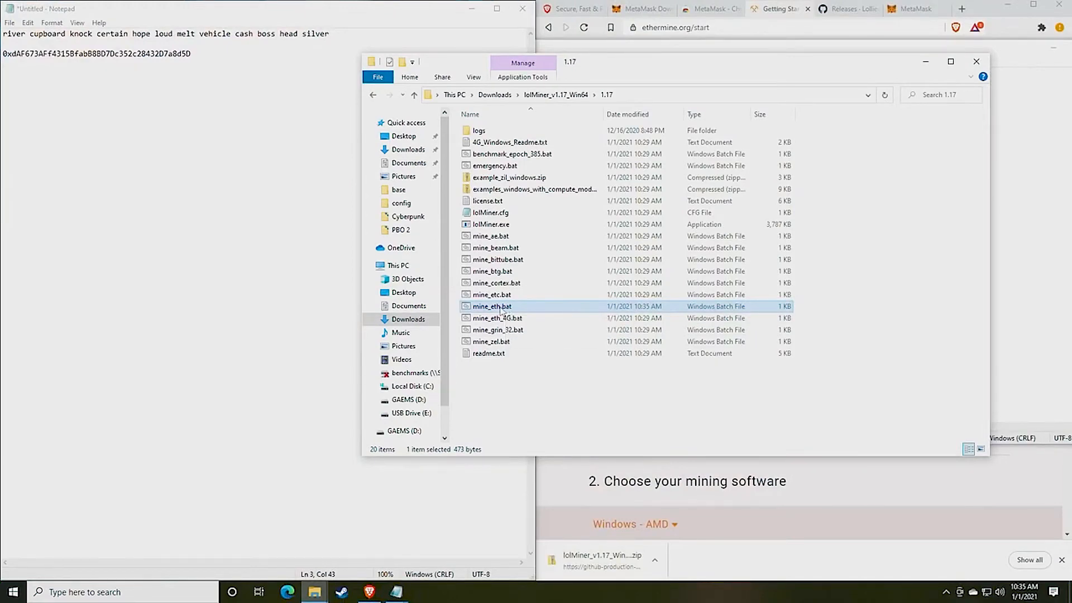
{"action": "left_click_drag", "start_coordinate": [246, 60], "coordinate": [537, 108]}
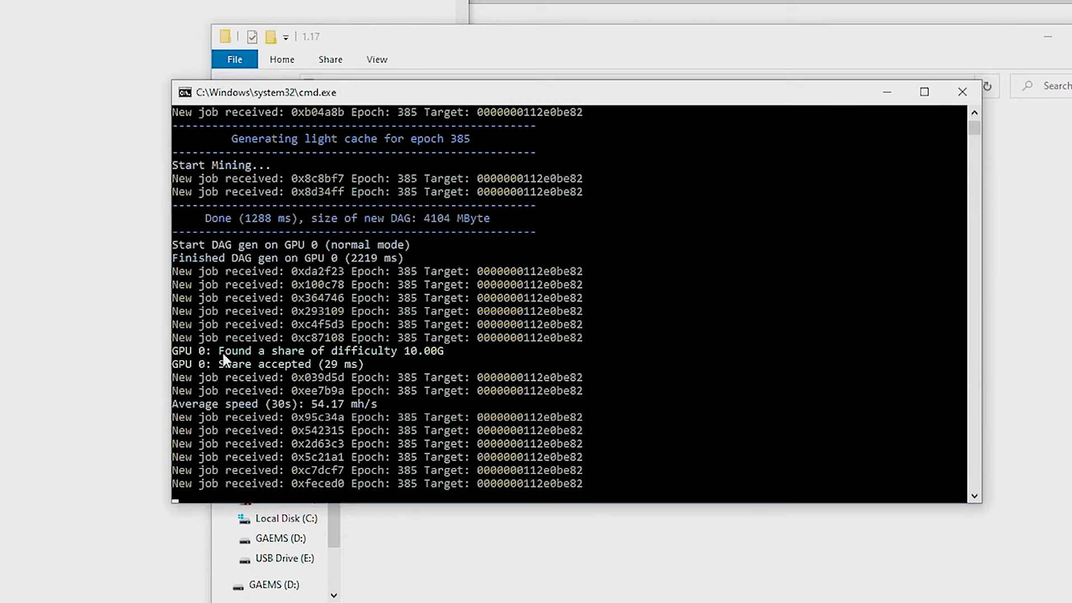
{"action": "left_click_drag", "start_coordinate": [222, 352], "coordinate": [444, 353]}
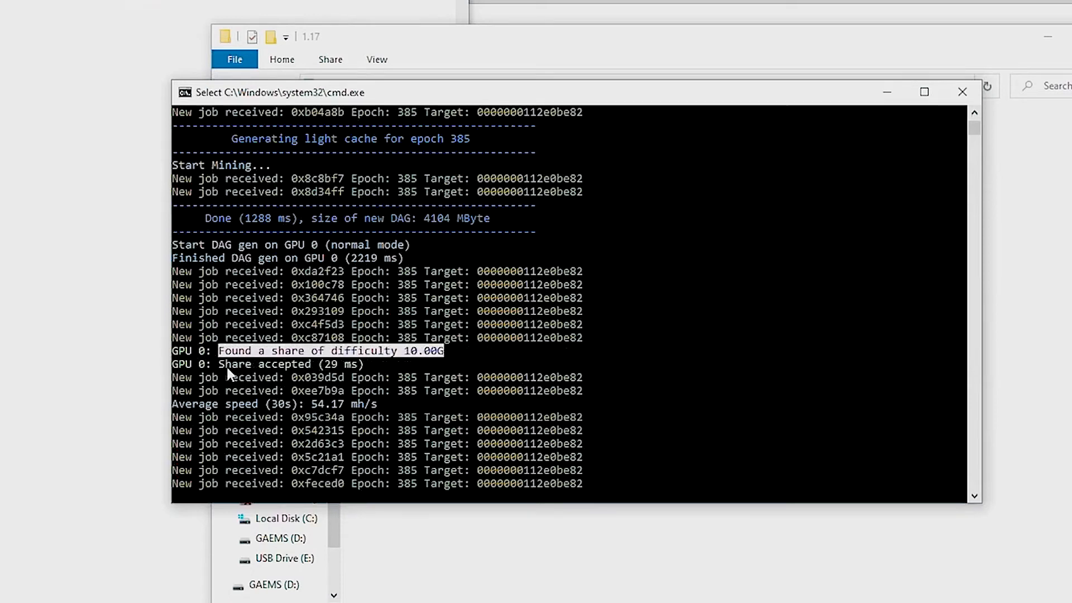
{"action": "left_click_drag", "start_coordinate": [222, 366], "coordinate": [312, 368]}
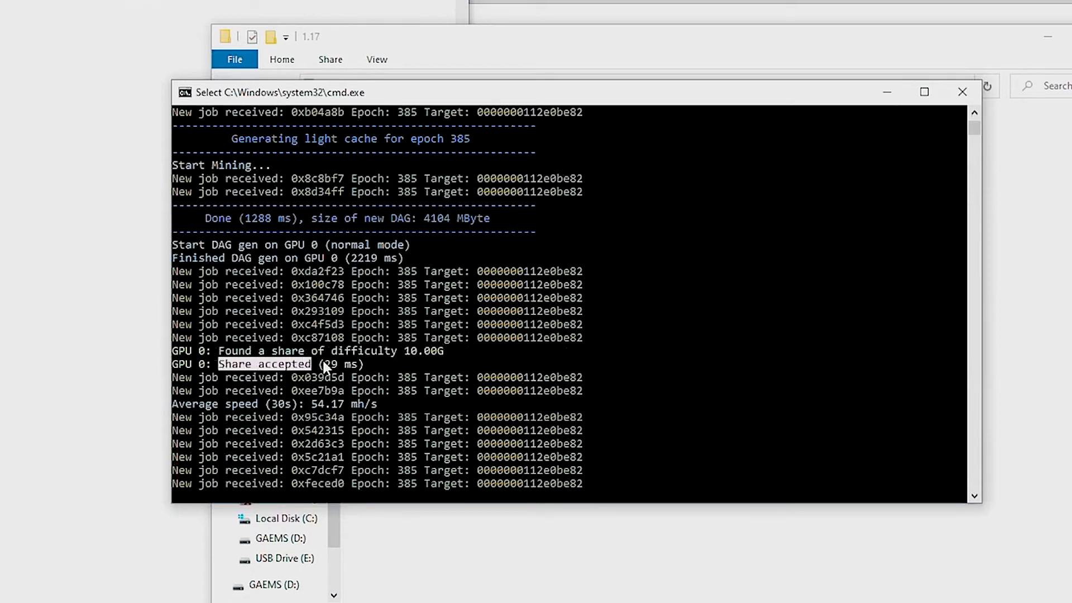
{"action": "left_click", "coordinate": [327, 364]}
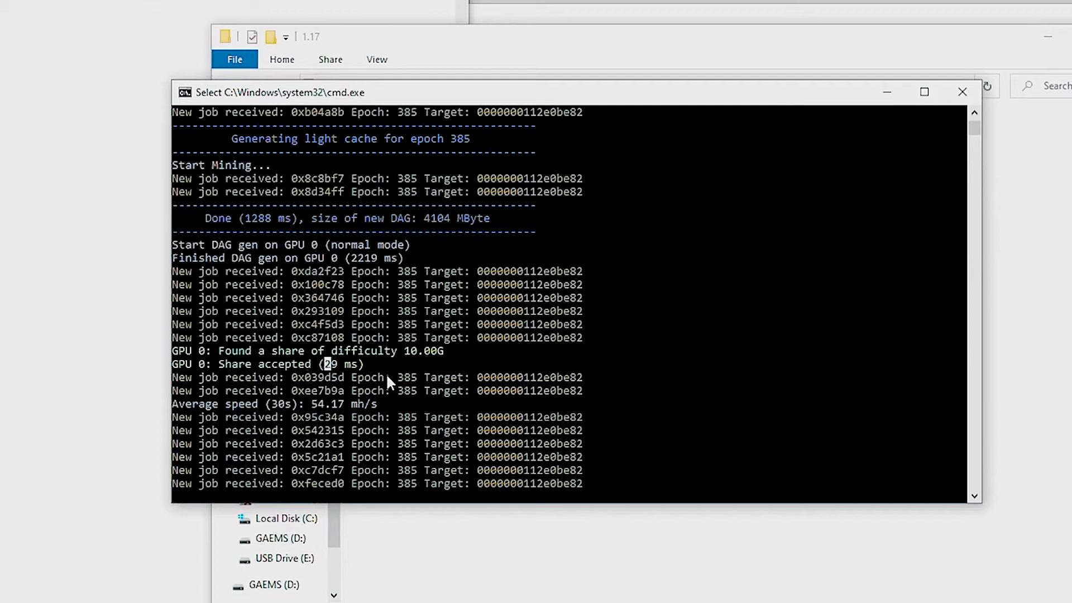
{"action": "left_click", "coordinate": [261, 404]}
{"action": "left_click_drag", "start_coordinate": [312, 404], "coordinate": [367, 408]}
{"action": "left_click_drag", "start_coordinate": [311, 405], "coordinate": [341, 409]}
{"action": "right_click", "coordinate": [342, 404]}
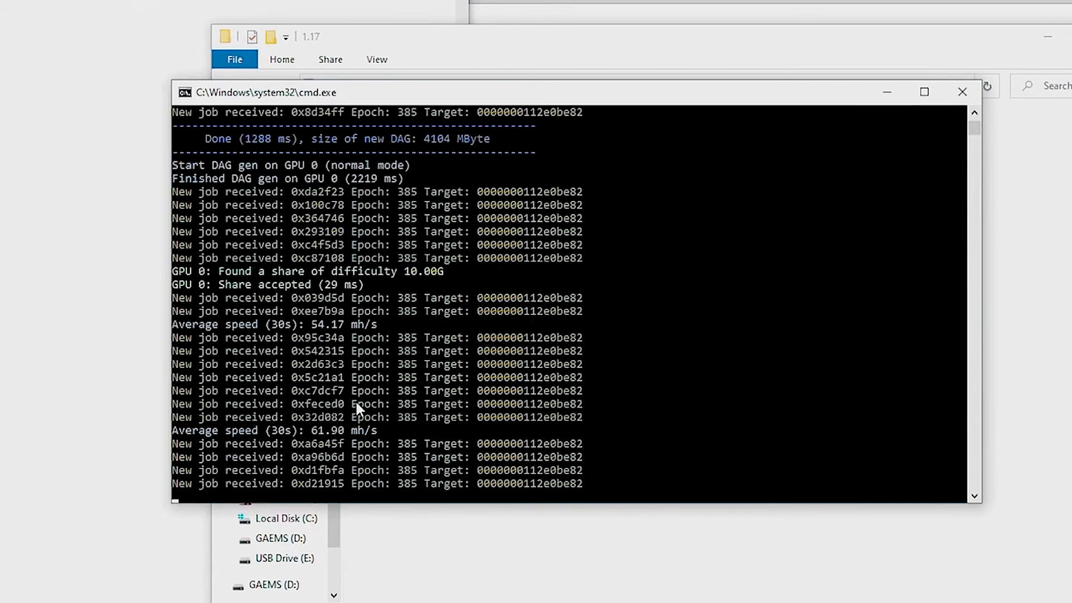
{"action": "left_click", "coordinate": [314, 431]}
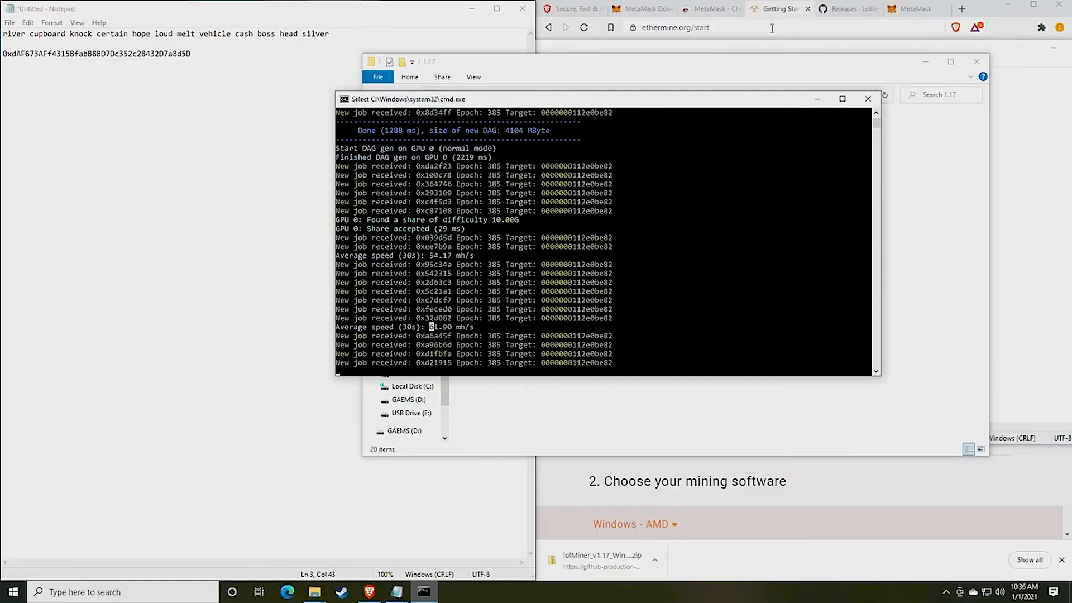
{"action": "left_click", "coordinate": [846, 9]}
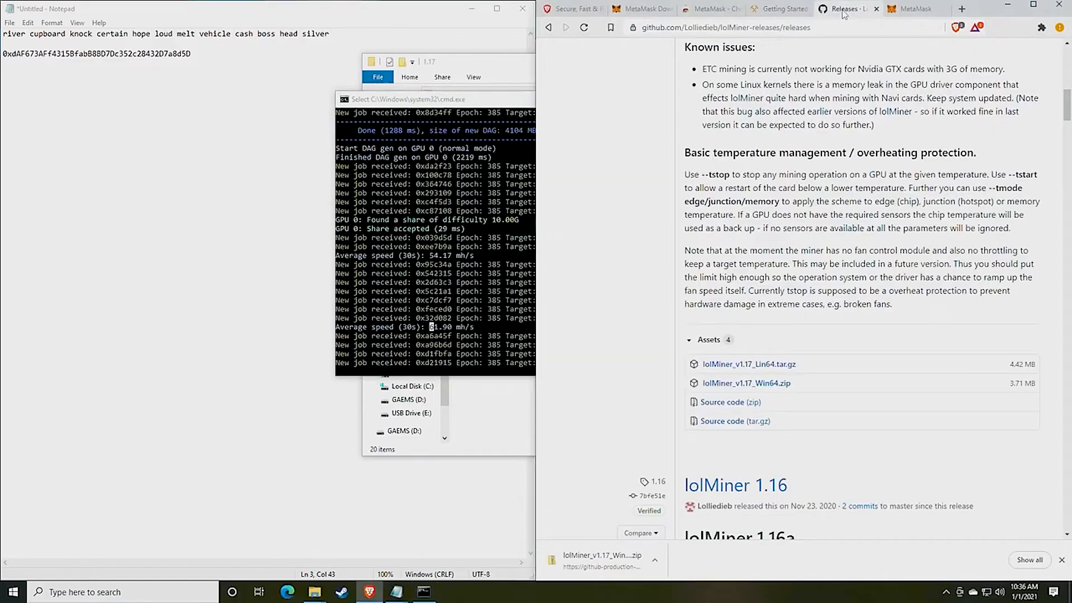
Load whattomine.com in the current Brave tab
{"action": "left_click", "coordinate": [916, 8]}
{"action": "left_click", "coordinate": [786, 27]}
{"action": "type", "text": "wha"}
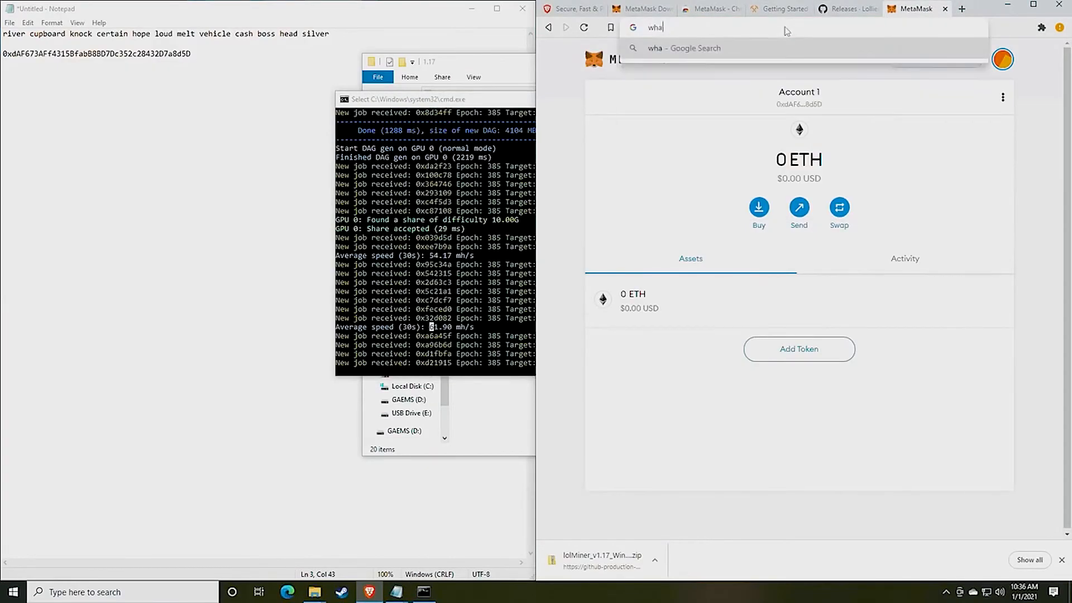
{"action": "type", "text": "ttomine.com"}
{"action": "key", "text": "Return"}
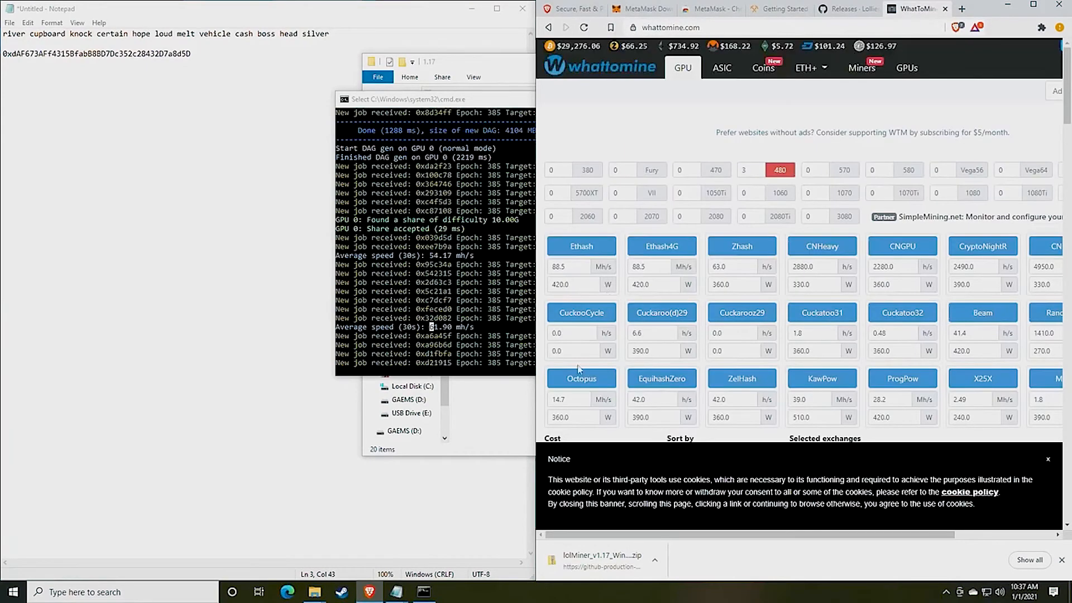
Set the Ethash hashrate to 61 Mh/s, clear its 420.0 W power value, and maximize Brave
{"action": "left_click", "coordinate": [581, 269]}
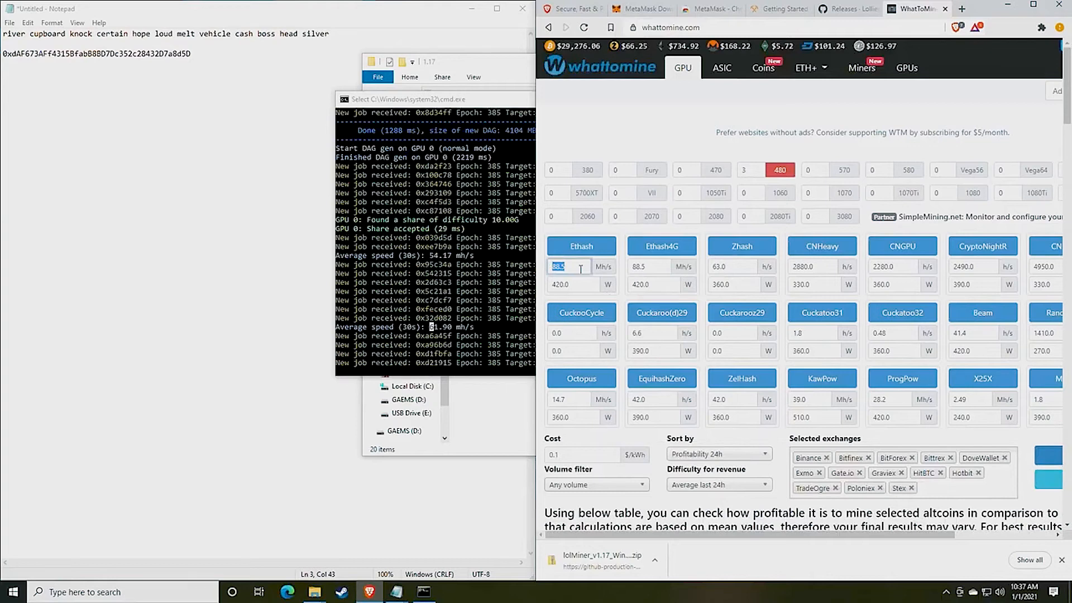
{"action": "type", "text": "61"}
{"action": "left_click", "coordinate": [576, 286]}
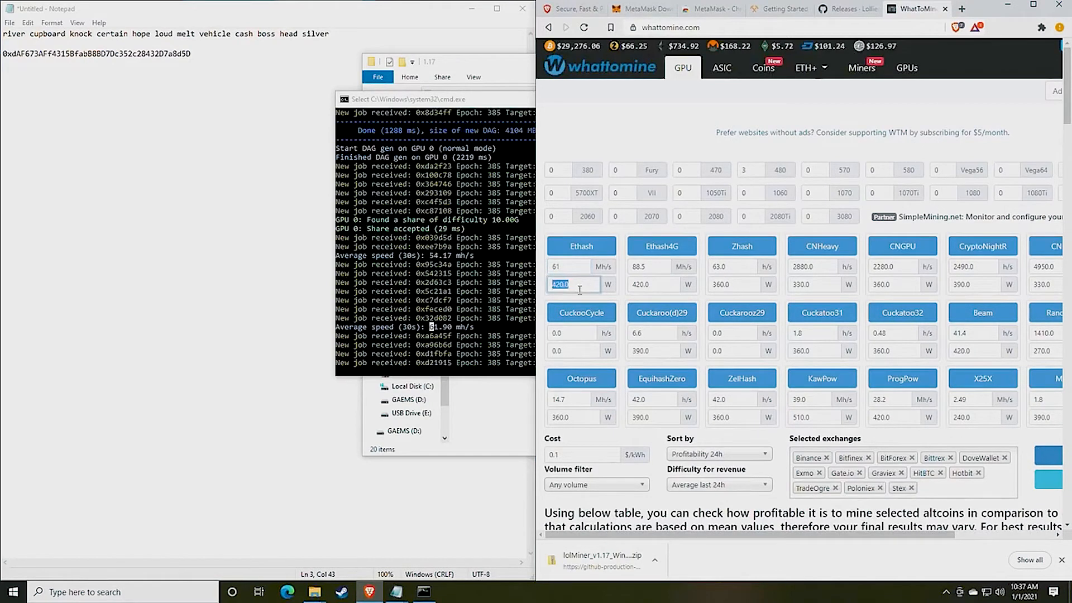
{"action": "scroll", "coordinate": [624, 332], "scroll_direction": "down", "scroll_amount": 3}
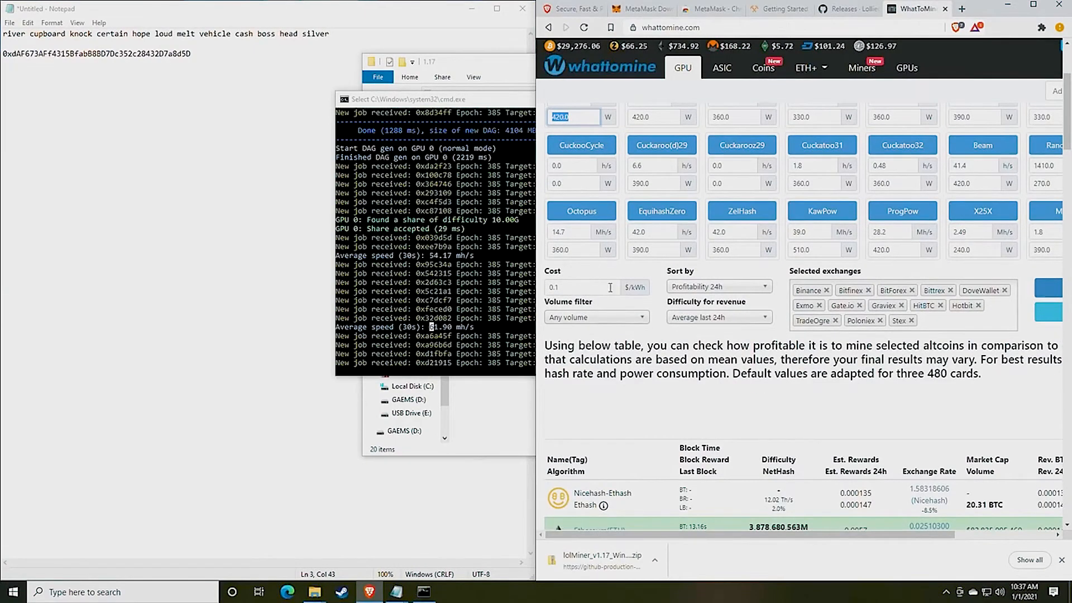
{"action": "key", "text": "BackSpace"}
{"action": "scroll", "coordinate": [810, 224], "scroll_direction": "up", "scroll_amount": 1}
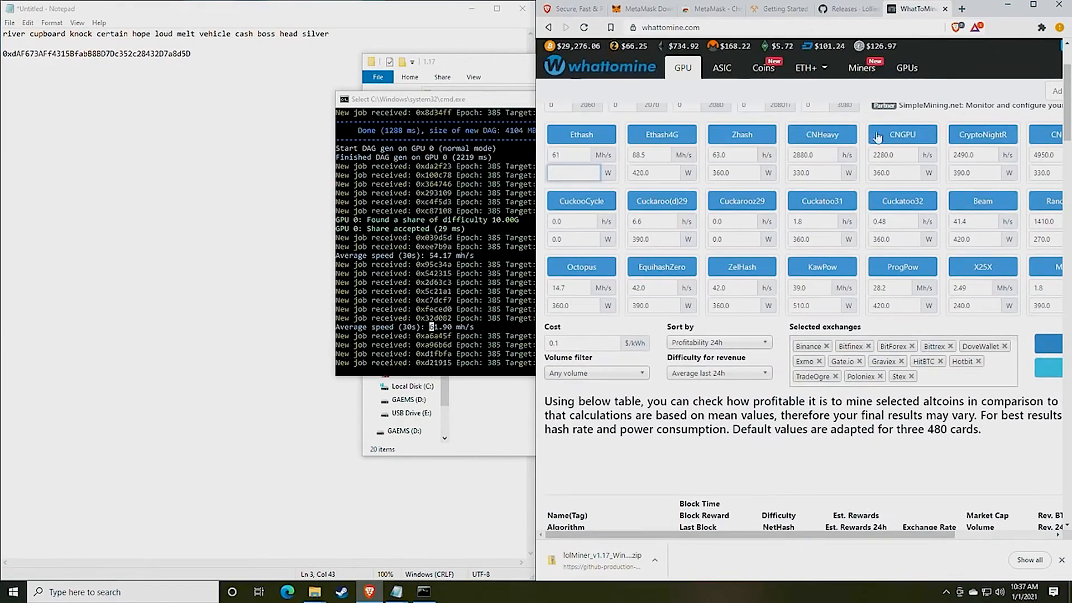
{"action": "left_click", "coordinate": [1034, 4]}
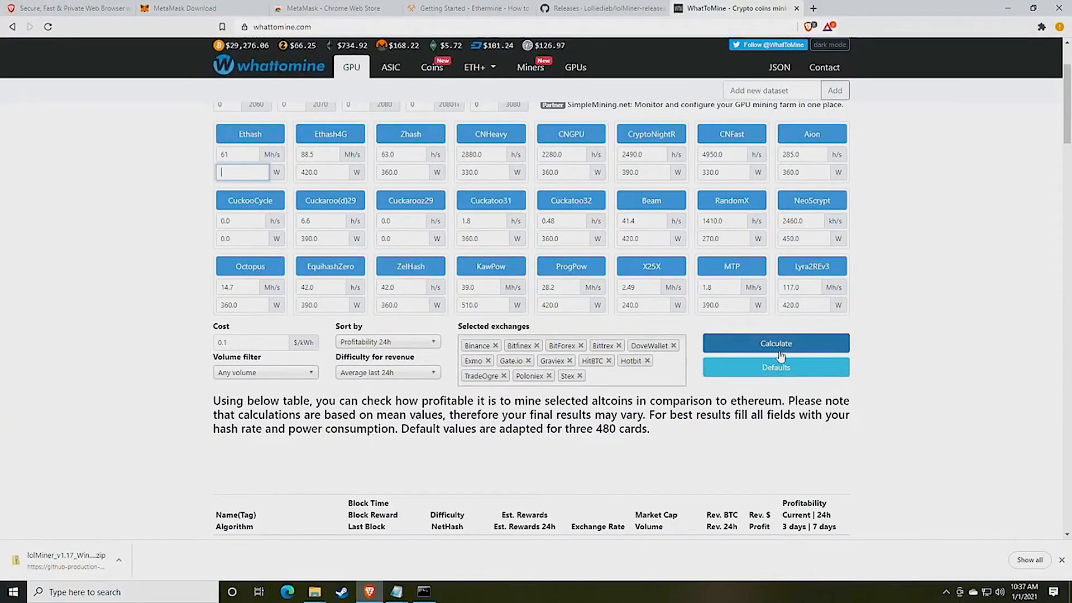
Recalculate and find Ethereum's $2.78 daily profit in the results table
{"action": "left_click", "coordinate": [760, 349]}
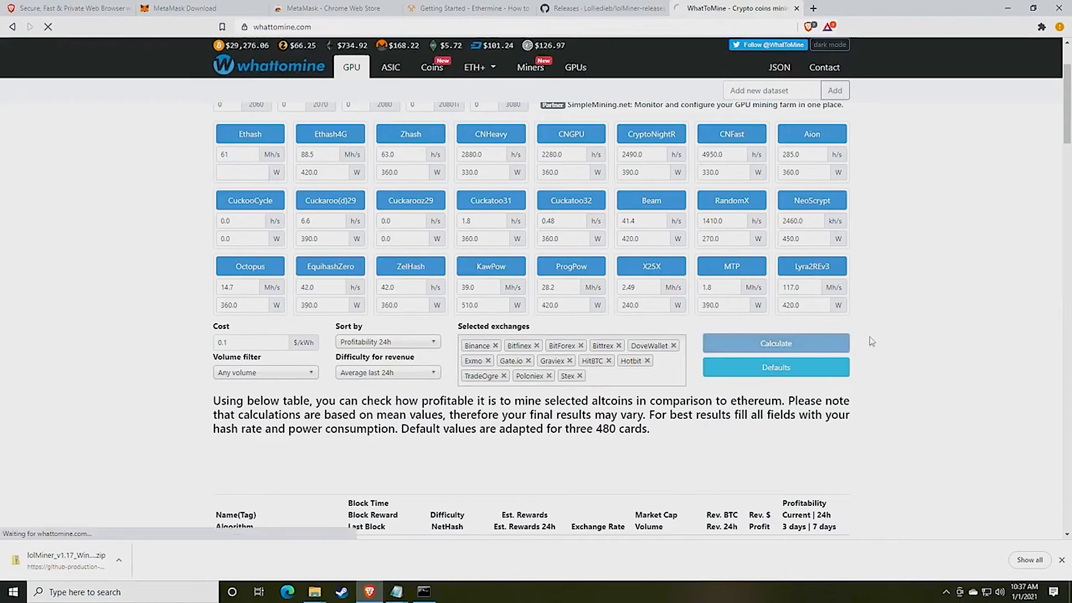
{"action": "scroll", "coordinate": [872, 338], "scroll_direction": "down", "scroll_amount": 6}
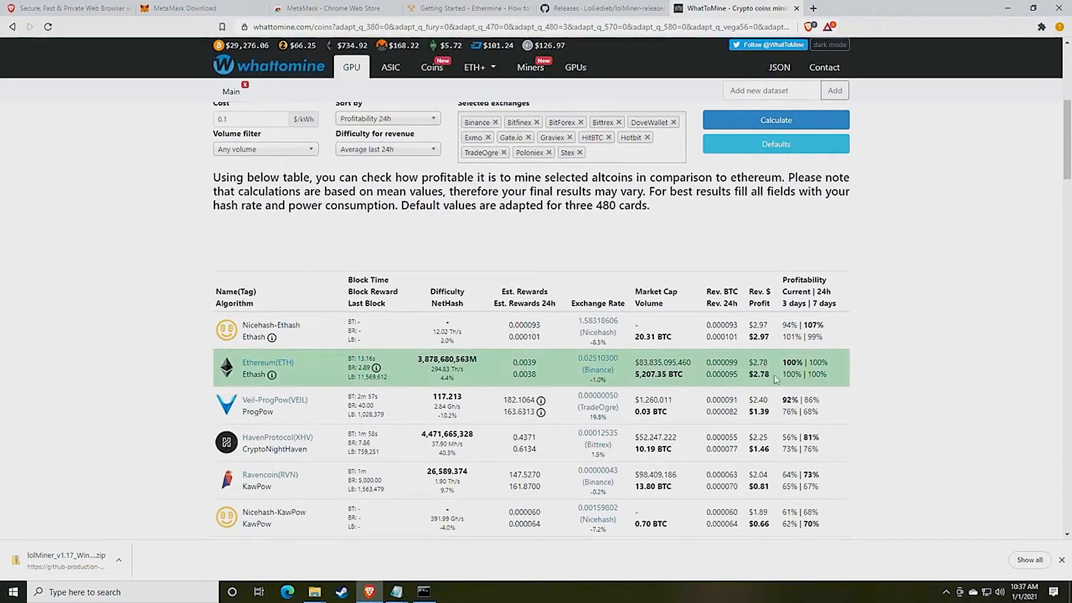
{"action": "left_click_drag", "start_coordinate": [774, 379], "coordinate": [754, 374]}
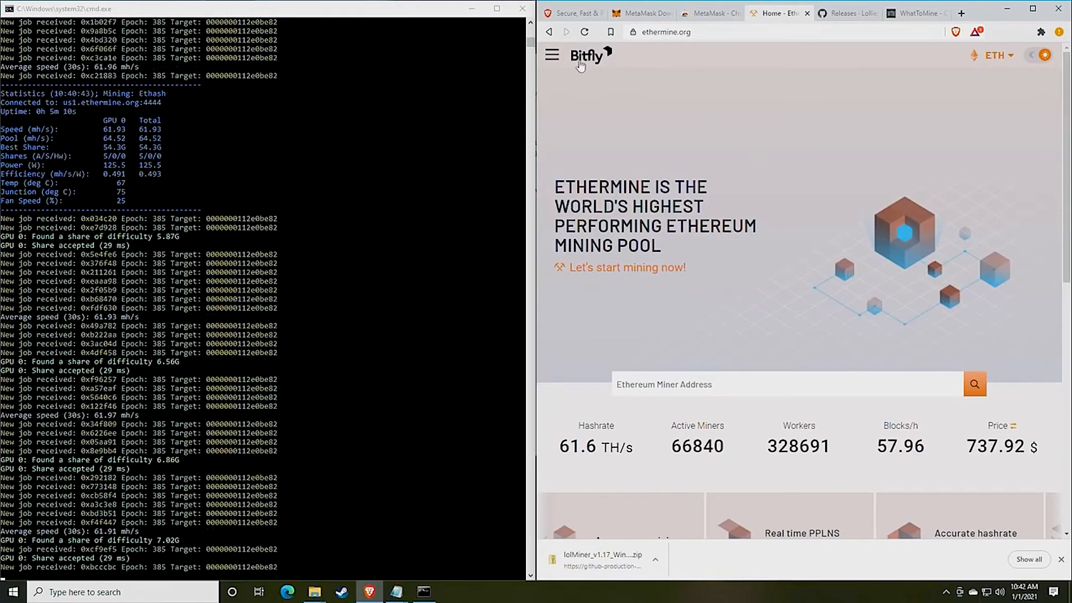
Go to the Ethermine home page from the Bitfly menu
{"action": "left_click", "coordinate": [553, 54]}
{"action": "left_click", "coordinate": [570, 89]}
{"action": "scroll", "coordinate": [698, 162], "scroll_direction": "down", "scroll_amount": 3}
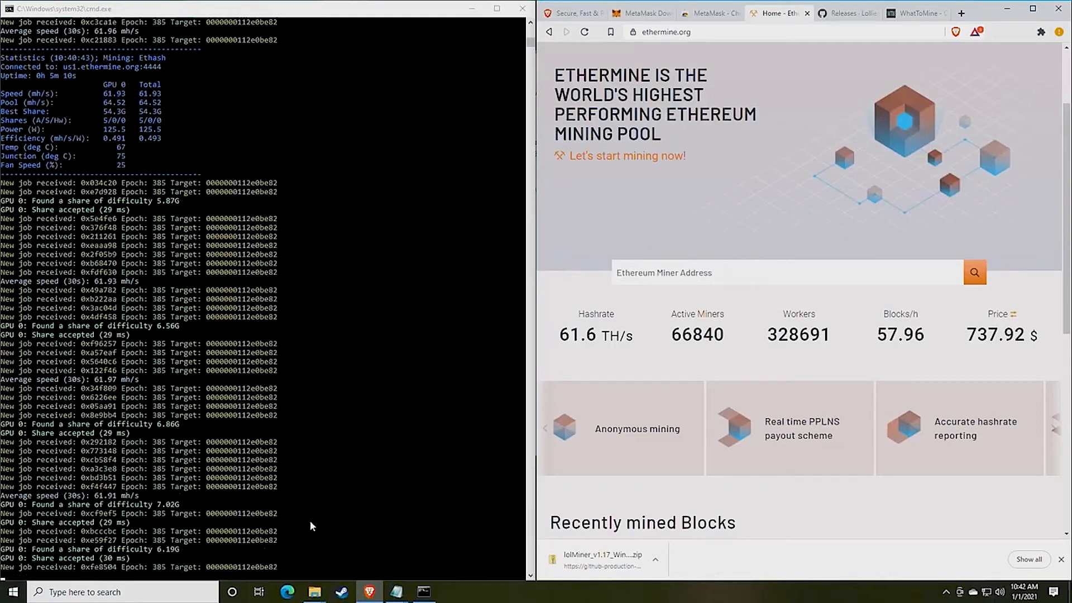
Copy the wallet address from mine_eth.bat in Notepad
{"action": "left_click", "coordinate": [397, 592]}
{"action": "left_click", "coordinate": [394, 534]}
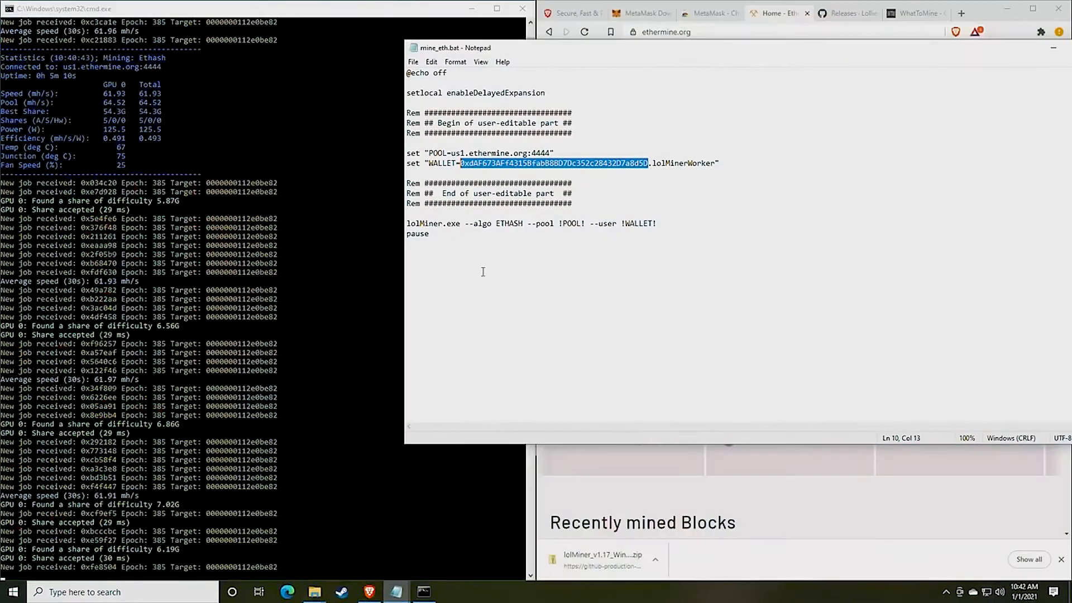
{"action": "right_click", "coordinate": [516, 167]}
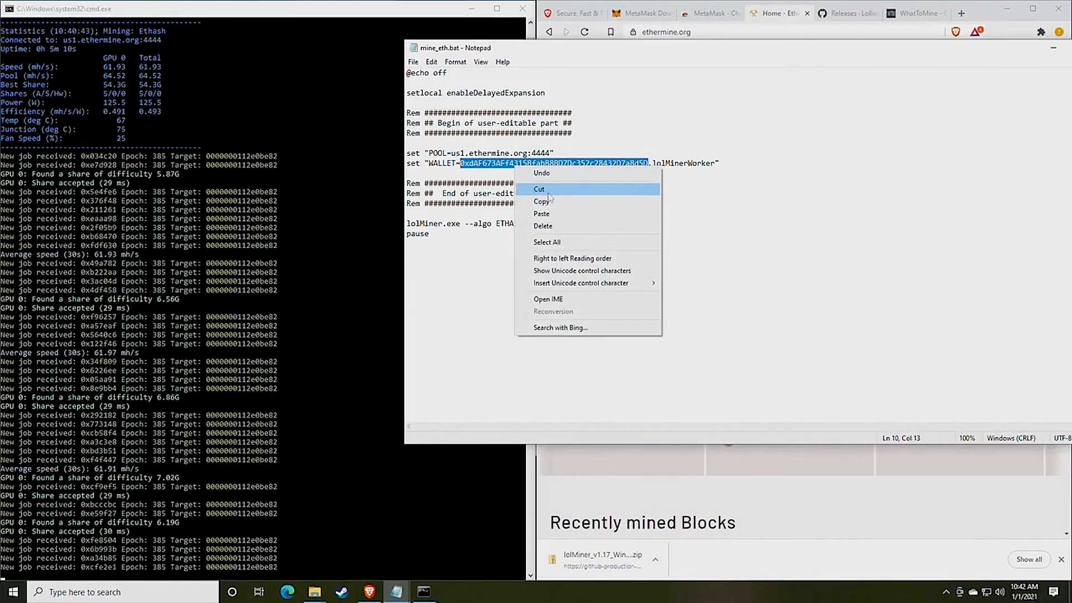
{"action": "left_click", "coordinate": [549, 204]}
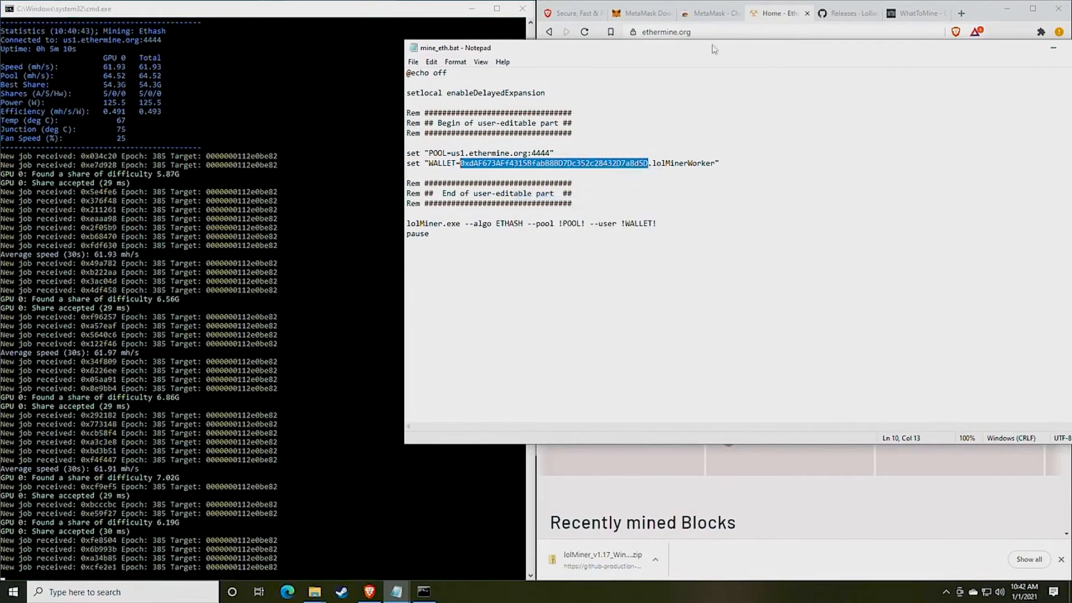
Paste the wallet into Ethereum Miner Address and search to open its dashboard
{"action": "left_click_drag", "start_coordinate": [712, 49], "coordinate": [507, 130]}
{"action": "left_click_drag", "start_coordinate": [922, 279], "coordinate": [535, 280]}
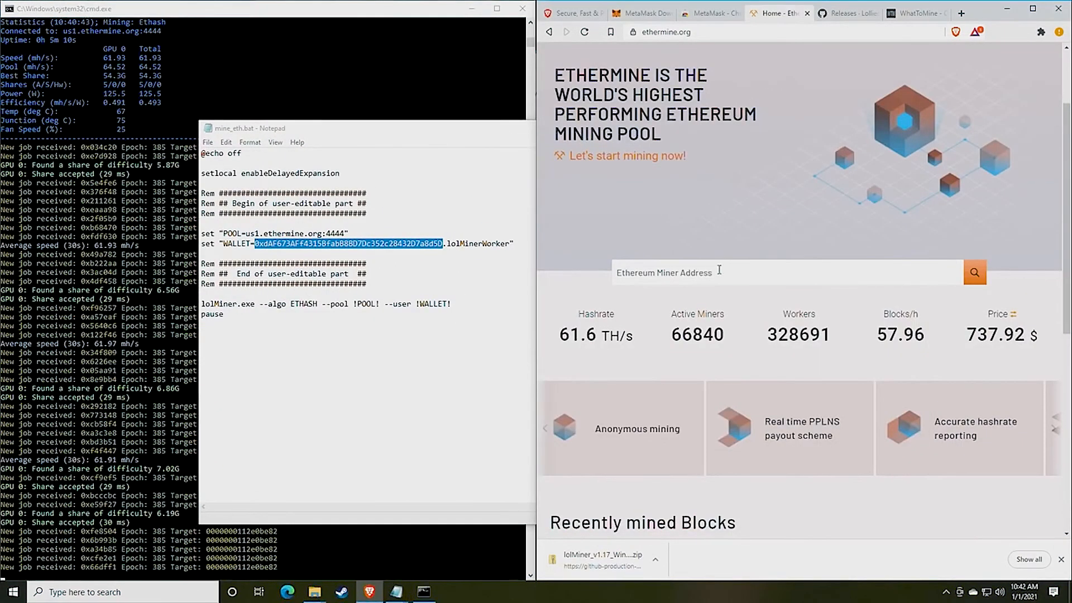
{"action": "left_click", "coordinate": [700, 275]}
{"action": "right_click", "coordinate": [685, 278]}
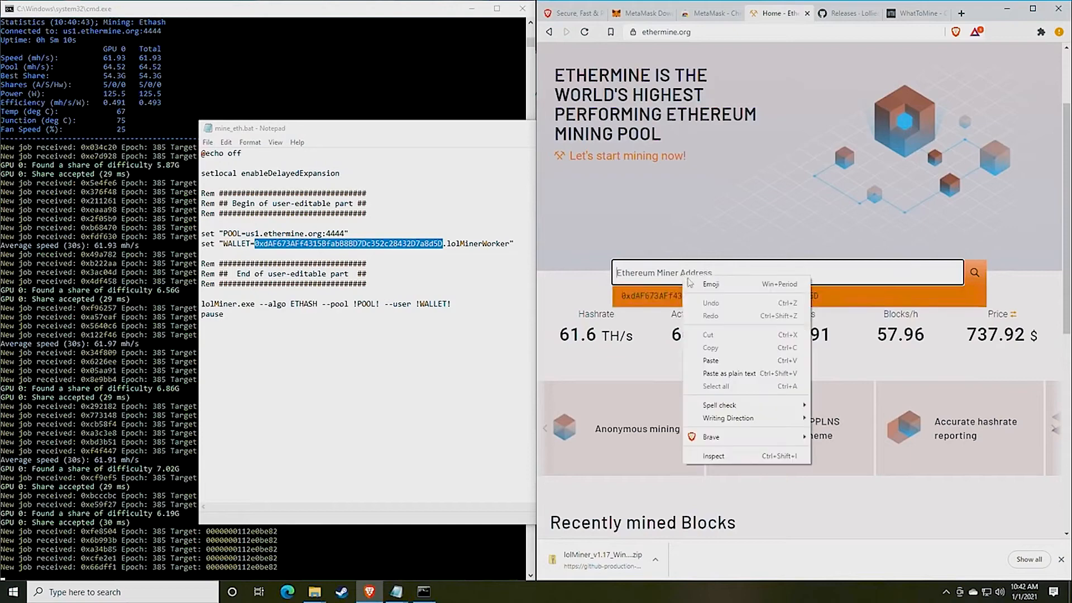
{"action": "left_click", "coordinate": [717, 359]}
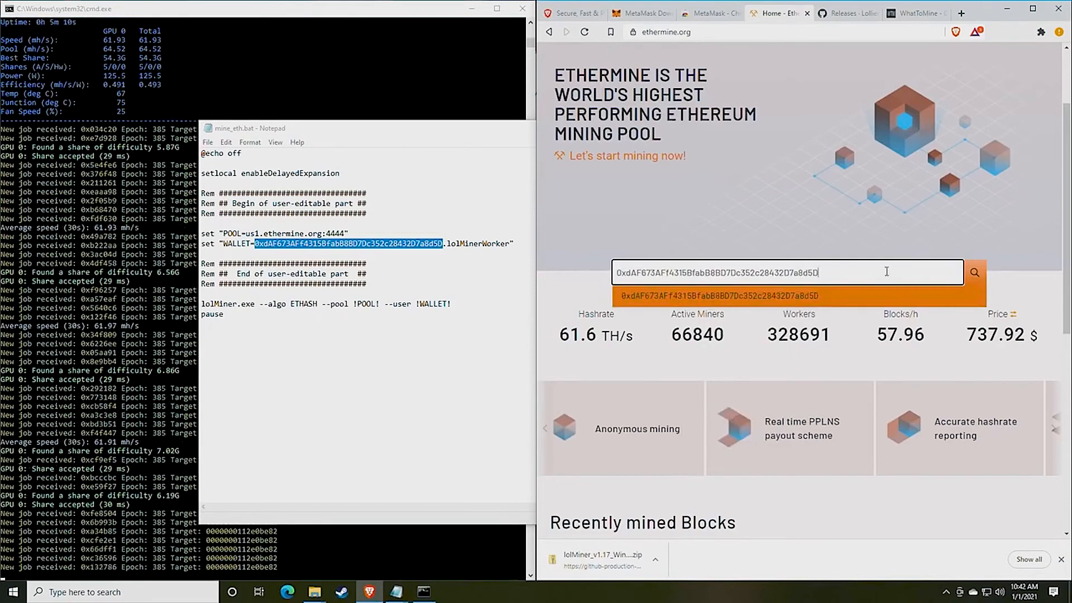
{"action": "left_click", "coordinate": [975, 272]}
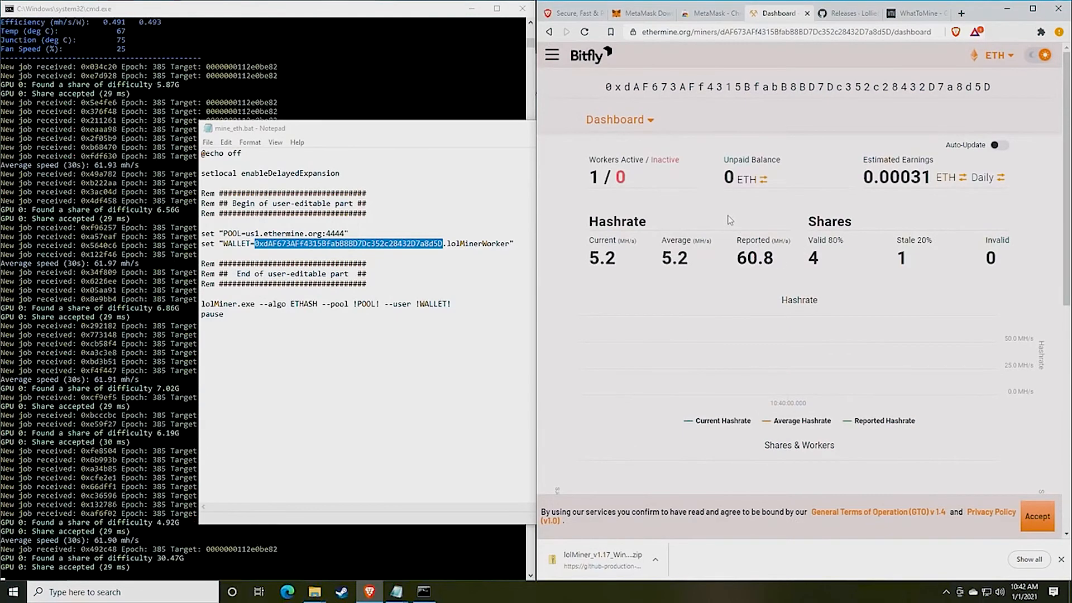
{"action": "scroll", "coordinate": [719, 220], "scroll_direction": "down", "scroll_amount": 1}
{"action": "scroll", "coordinate": [718, 220], "scroll_direction": "up", "scroll_amount": 1}
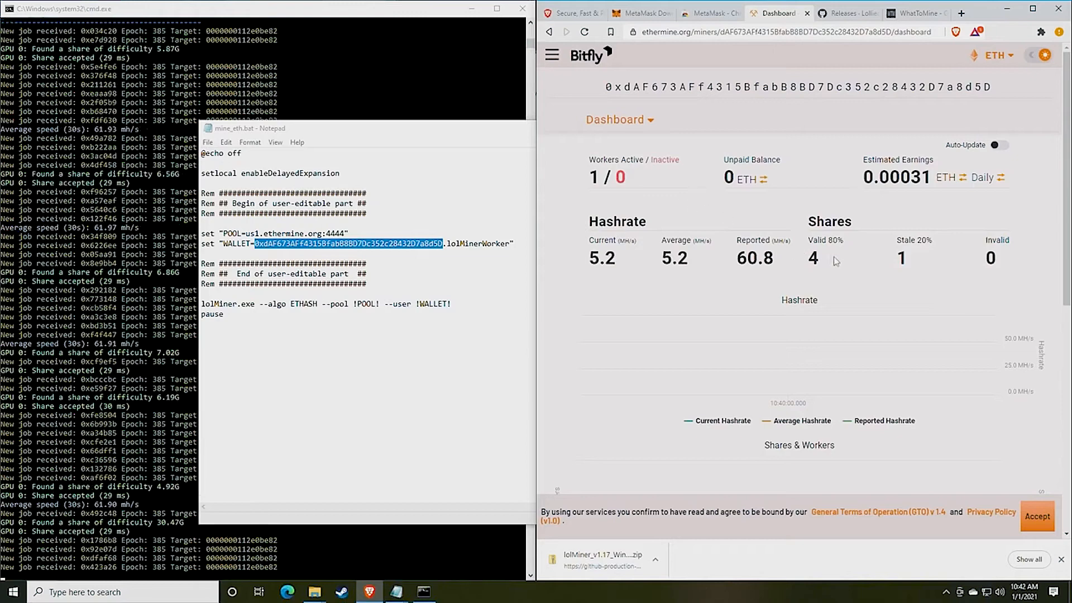
{"action": "left_click_drag", "start_coordinate": [795, 266], "coordinate": [736, 263]}
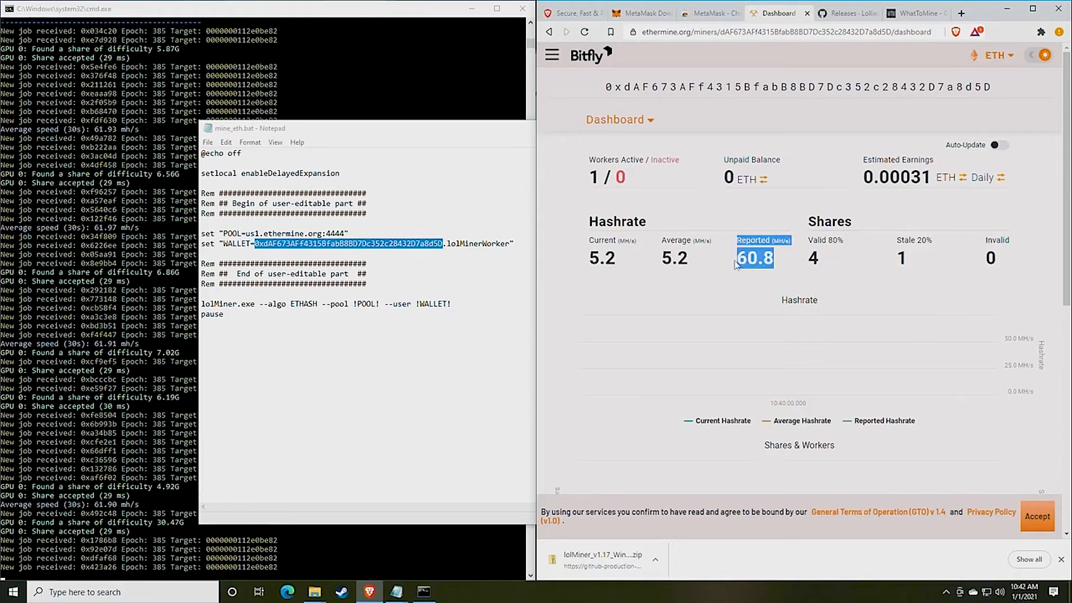
{"action": "left_click", "coordinate": [750, 258]}
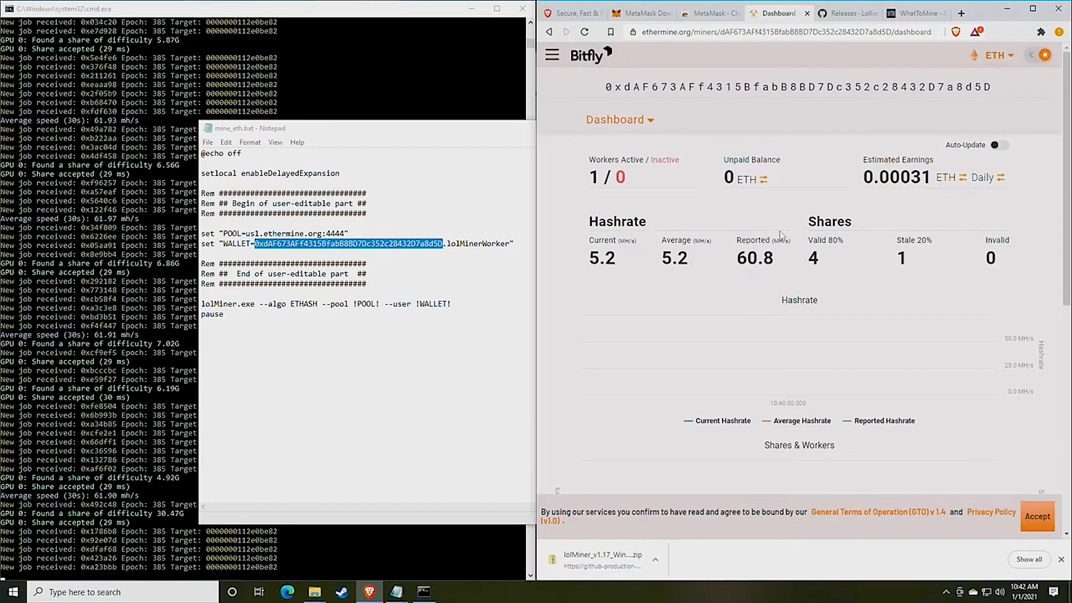
{"action": "scroll", "coordinate": [775, 235], "scroll_direction": "down", "scroll_amount": 1}
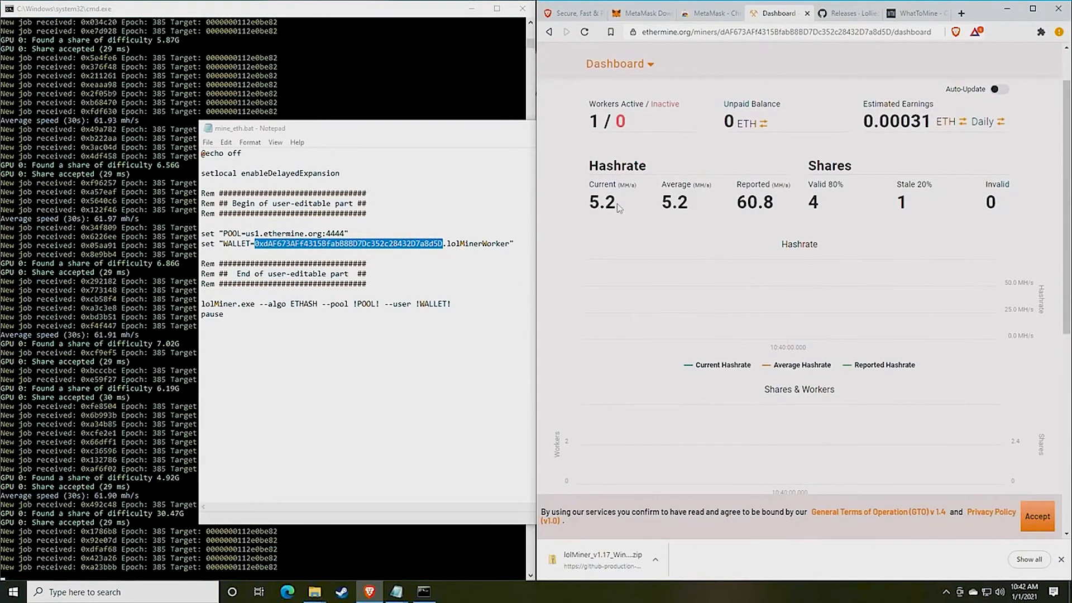
{"action": "mouse_move", "coordinate": [620, 206]}
{"action": "left_mouse_down"}
{"action": "mouse_move", "coordinate": [586, 203]}
{"action": "mouse_move", "coordinate": [602, 203]}
{"action": "left_mouse_up"}
{"action": "left_click", "coordinate": [644, 205]}
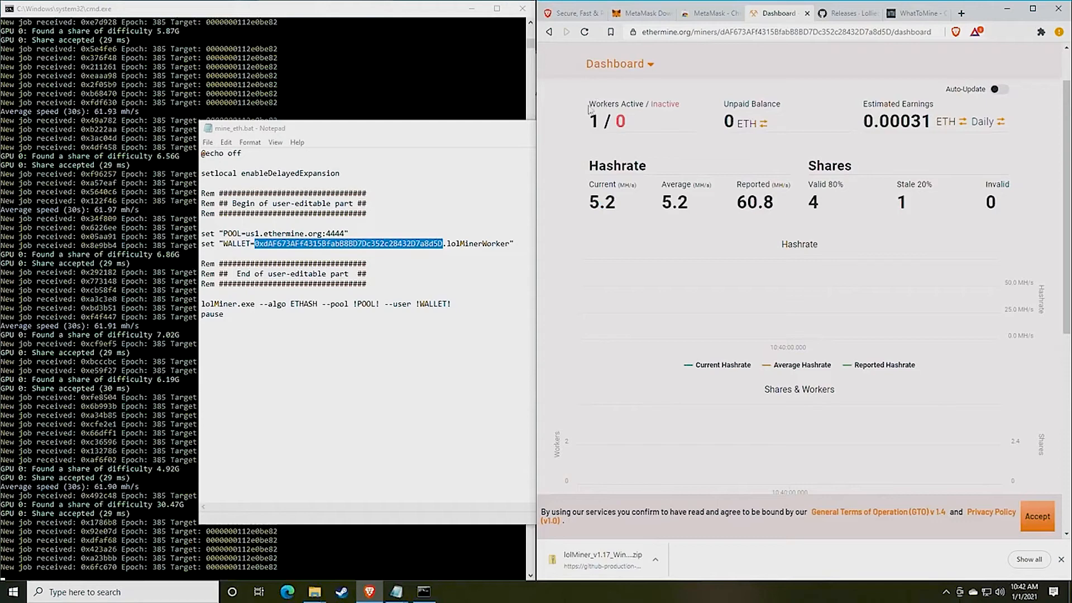
{"action": "left_click_drag", "start_coordinate": [592, 111], "coordinate": [630, 126]}
{"action": "left_click", "coordinate": [637, 106]}
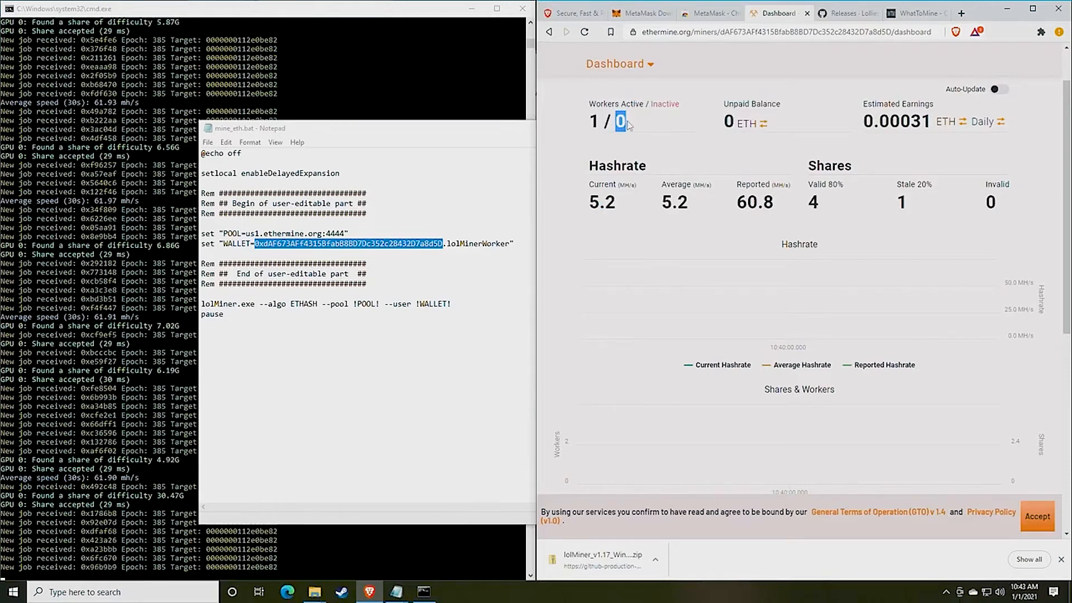
{"action": "left_click", "coordinate": [636, 127]}
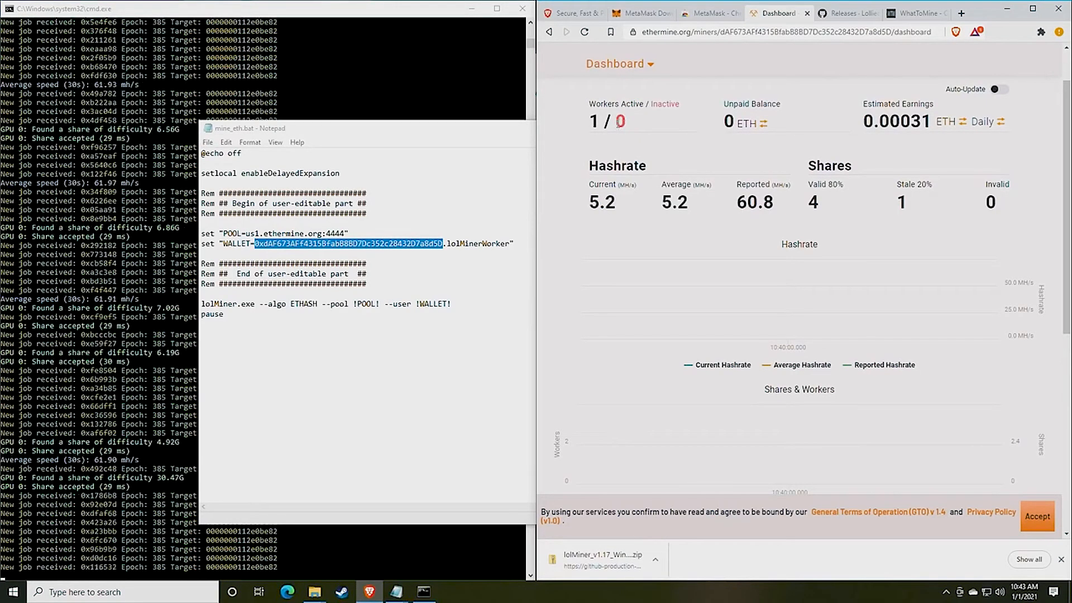
{"action": "left_click_drag", "start_coordinate": [617, 122], "coordinate": [636, 127]}
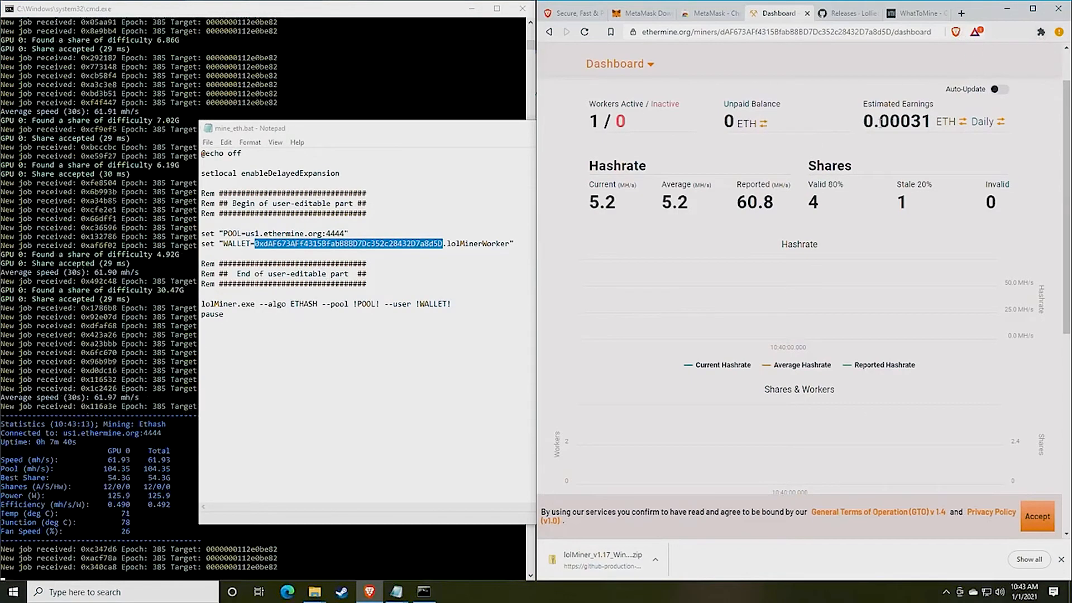
{"action": "scroll", "coordinate": [854, 171], "scroll_direction": "up", "scroll_amount": 1}
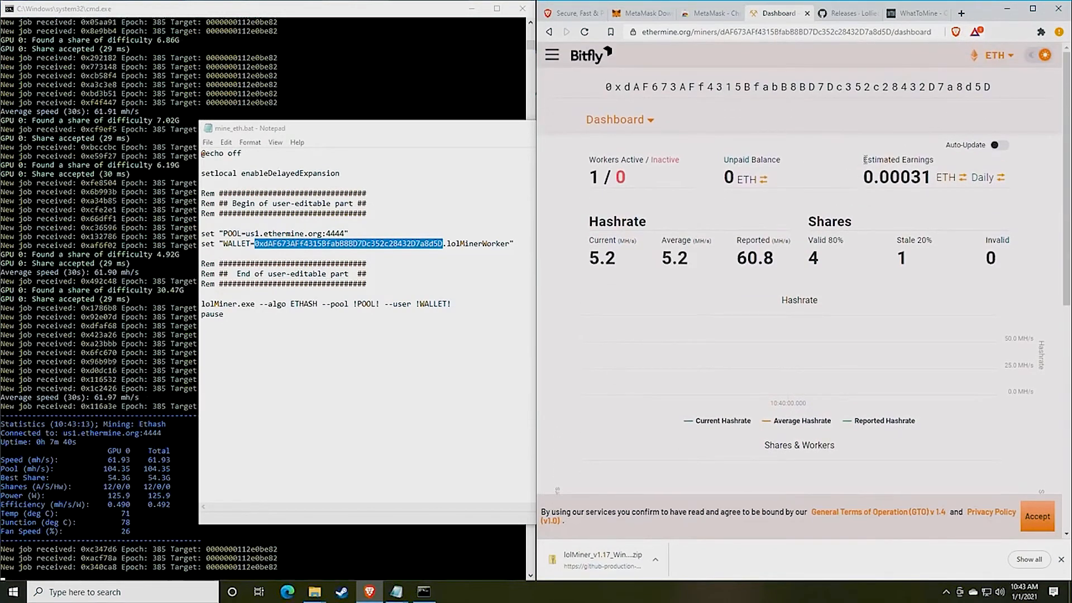
{"action": "left_click_drag", "start_coordinate": [865, 159], "coordinate": [931, 161]}
{"action": "left_click", "coordinate": [922, 177]}
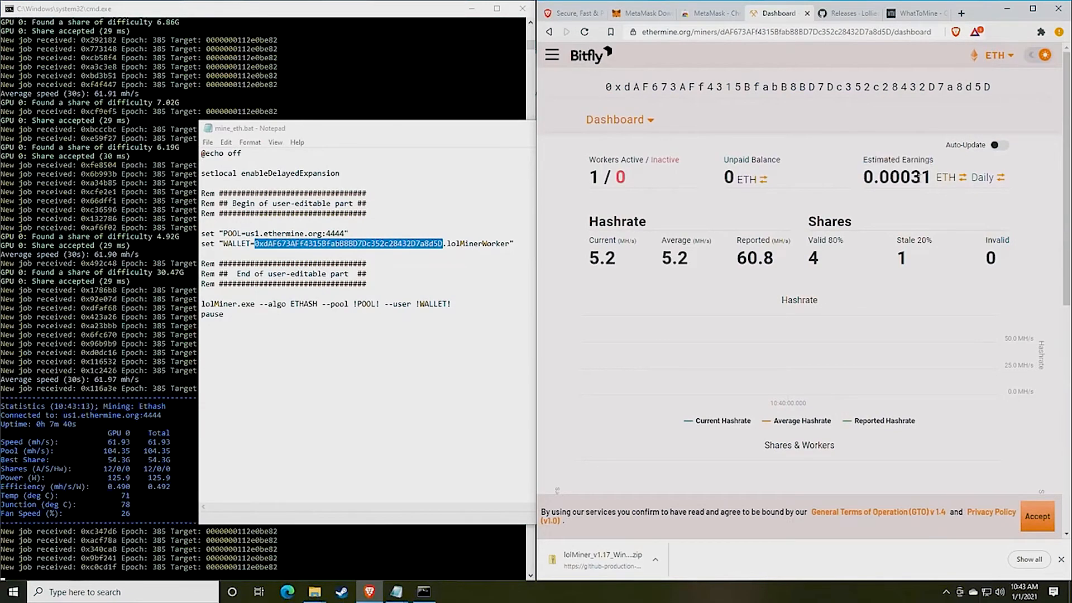
{"action": "left_click", "coordinate": [977, 182]}
{"action": "left_click", "coordinate": [978, 185]}
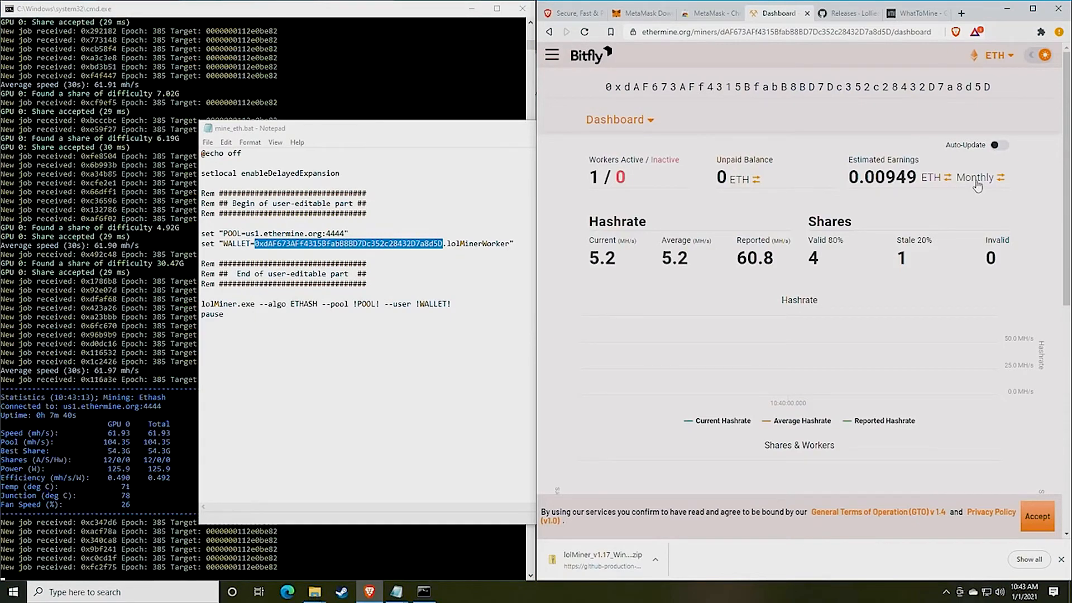
{"action": "left_click", "coordinate": [938, 183]}
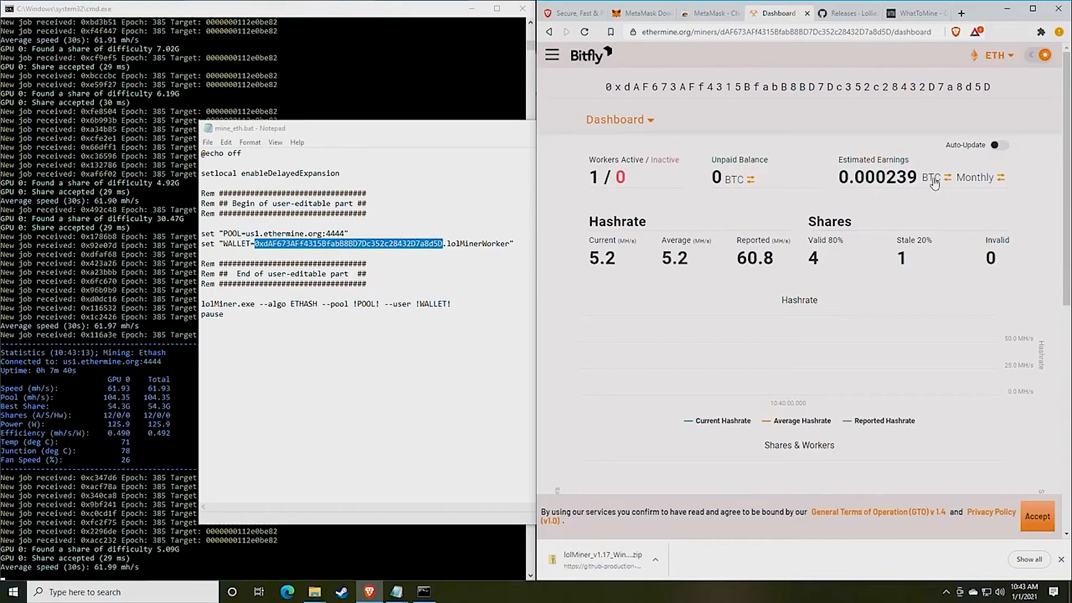
{"action": "left_click", "coordinate": [934, 180]}
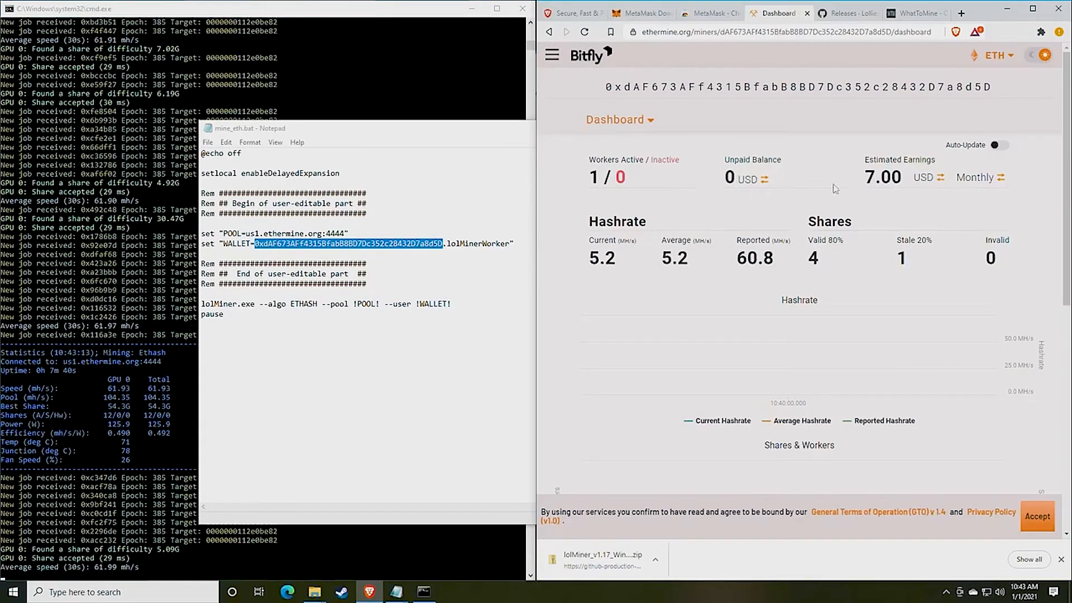
{"action": "left_click_drag", "start_coordinate": [865, 159], "coordinate": [924, 161]}
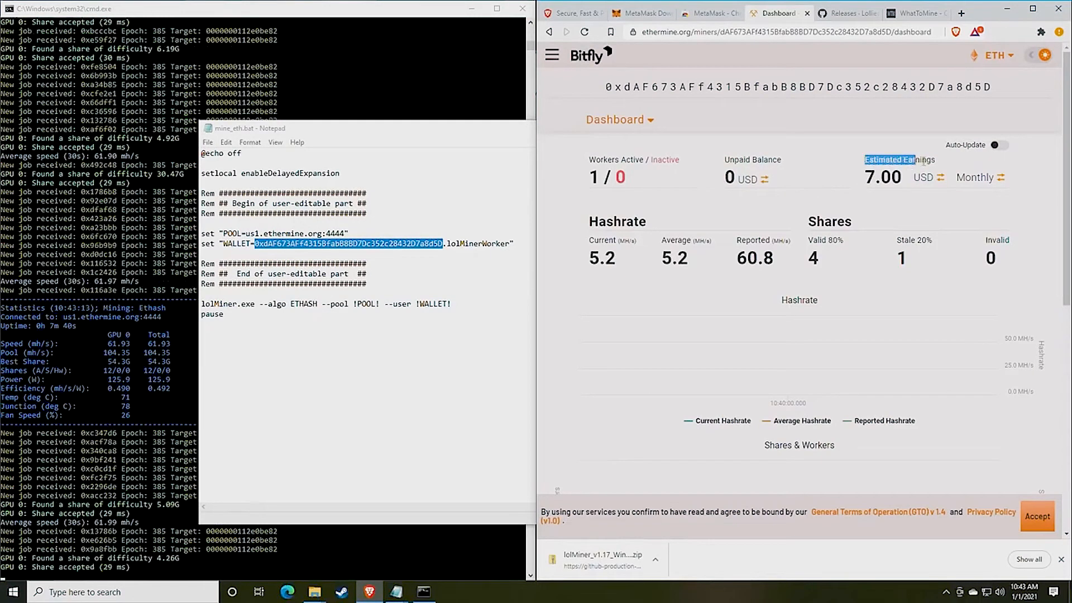
{"action": "left_click", "coordinate": [927, 187]}
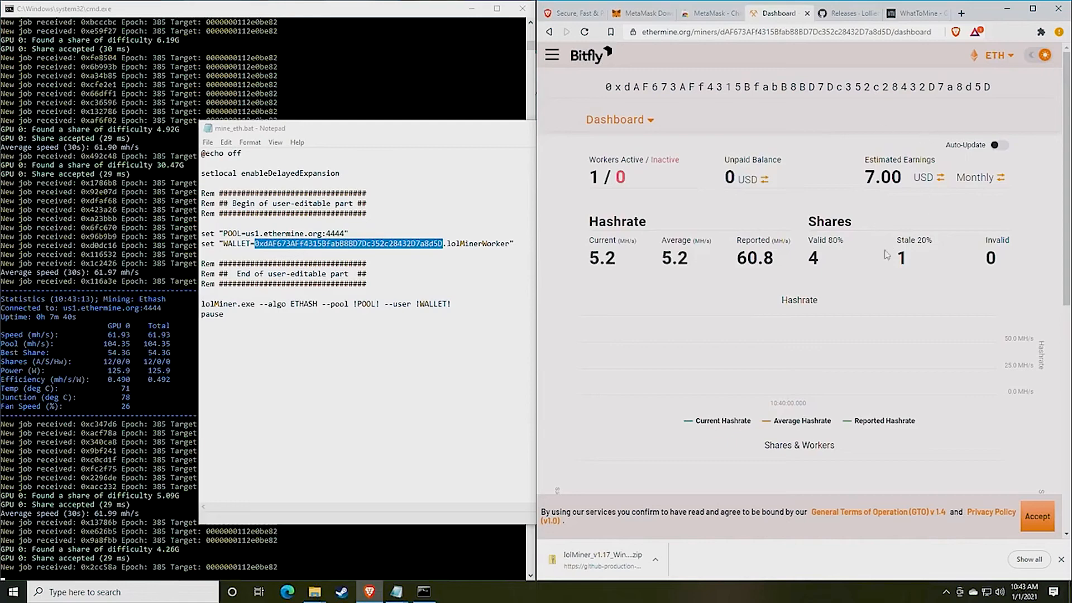
{"action": "left_click_drag", "start_coordinate": [800, 261], "coordinate": [735, 250]}
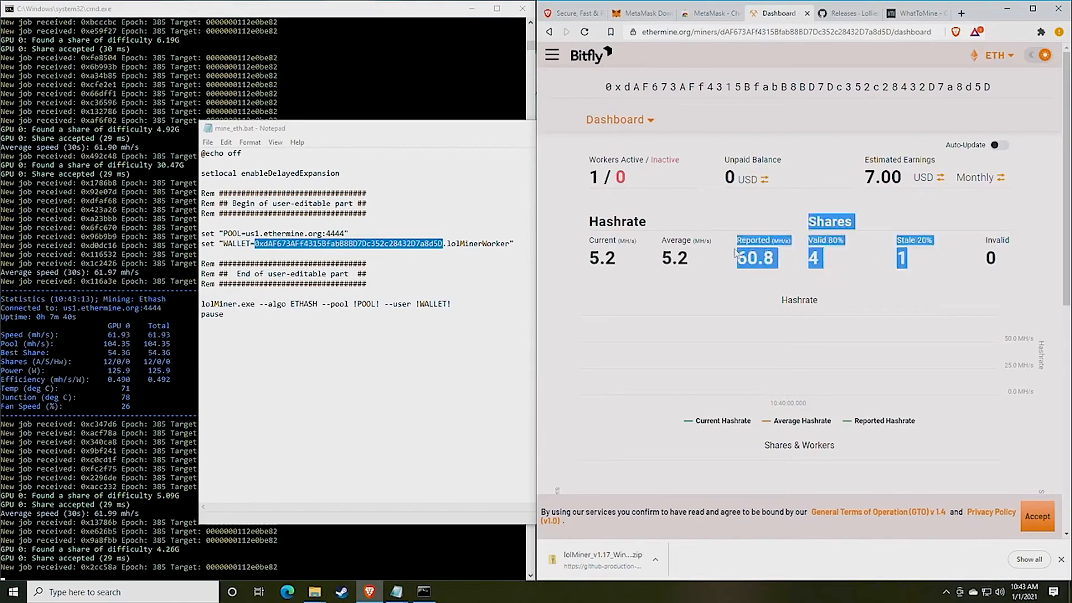
{"action": "left_click", "coordinate": [736, 249]}
{"action": "scroll", "coordinate": [734, 231], "scroll_direction": "down", "scroll_amount": 2}
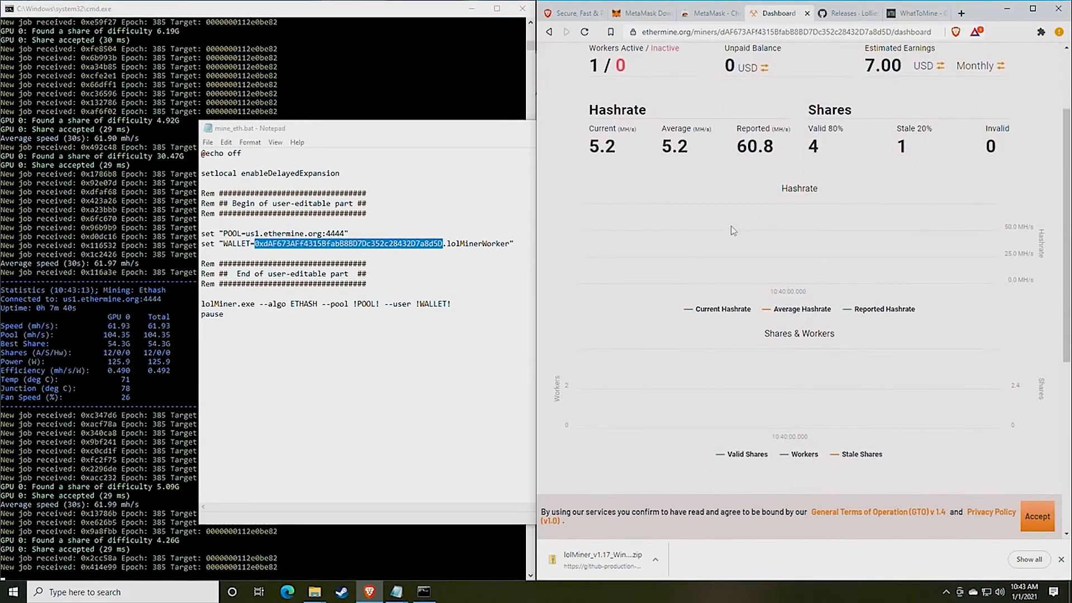
{"action": "scroll", "coordinate": [731, 229], "scroll_direction": "up", "scroll_amount": 3}
{"action": "scroll", "coordinate": [726, 235], "scroll_direction": "down", "scroll_amount": 3}
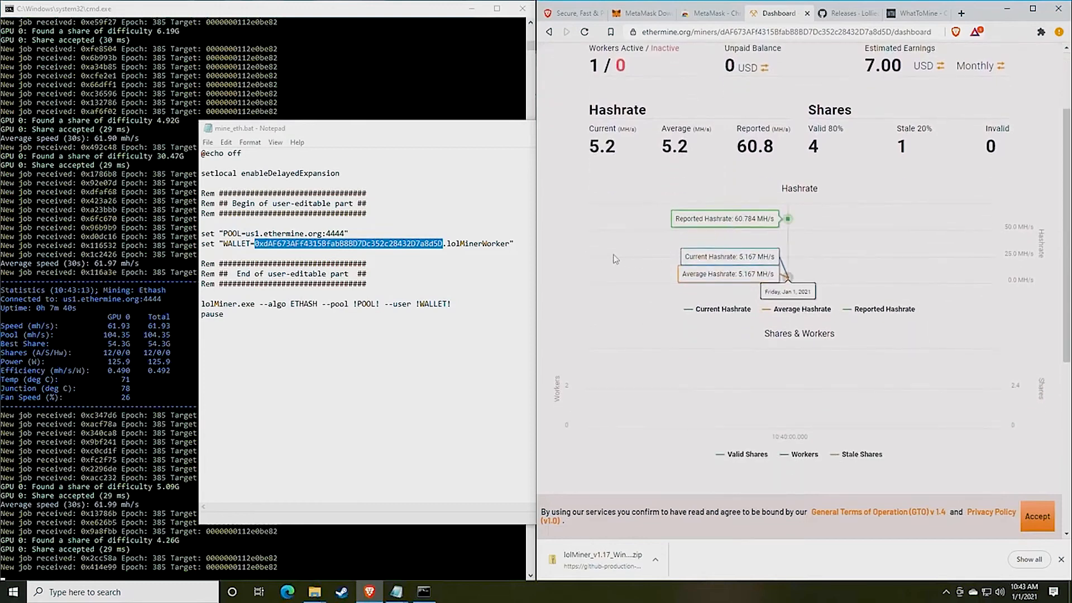
{"action": "scroll", "coordinate": [844, 250], "scroll_direction": "down", "scroll_amount": 1}
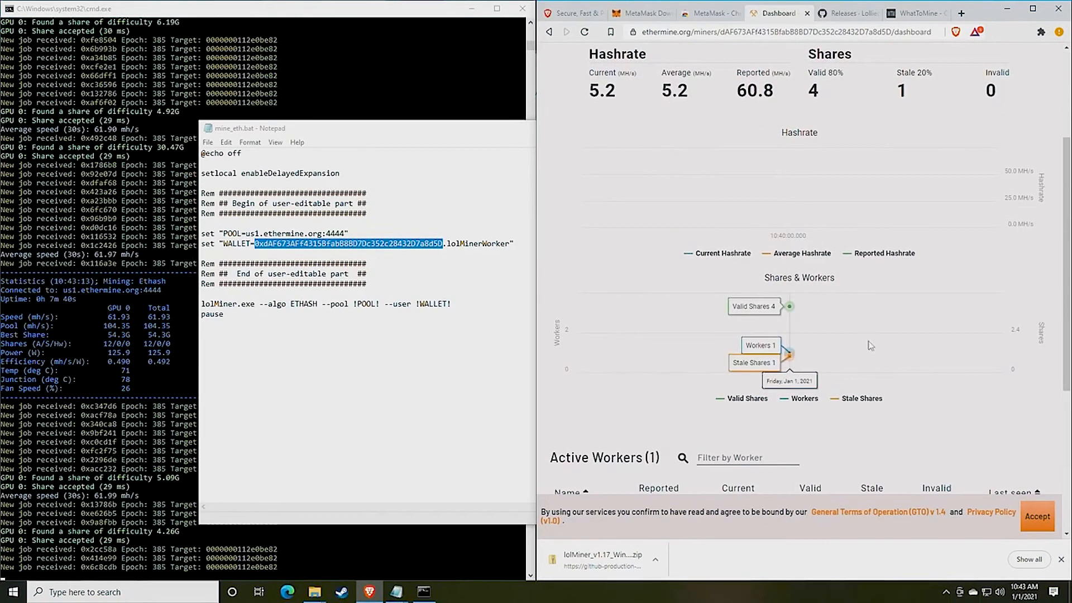
{"action": "scroll", "coordinate": [749, 352], "scroll_direction": "down", "scroll_amount": 1}
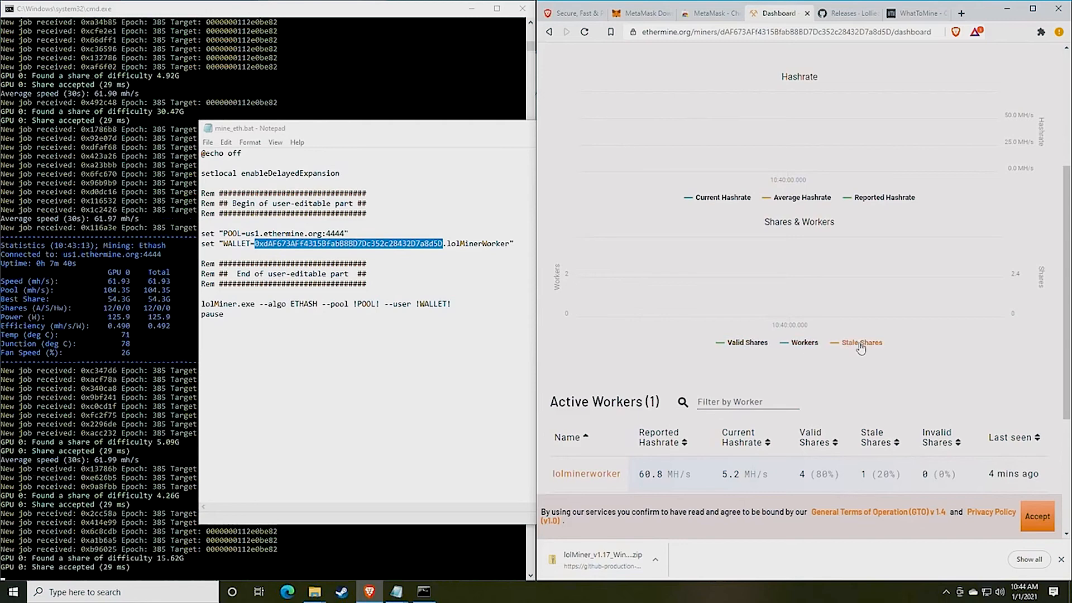
{"action": "scroll", "coordinate": [861, 348], "scroll_direction": "up", "scroll_amount": 1}
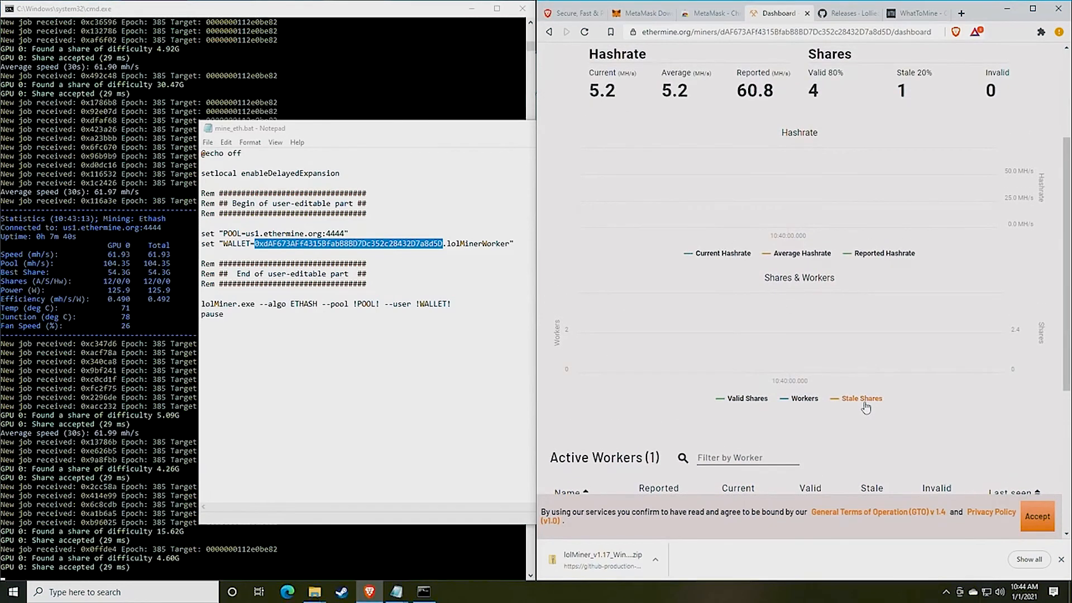
{"action": "scroll", "coordinate": [865, 369], "scroll_direction": "up", "scroll_amount": 1}
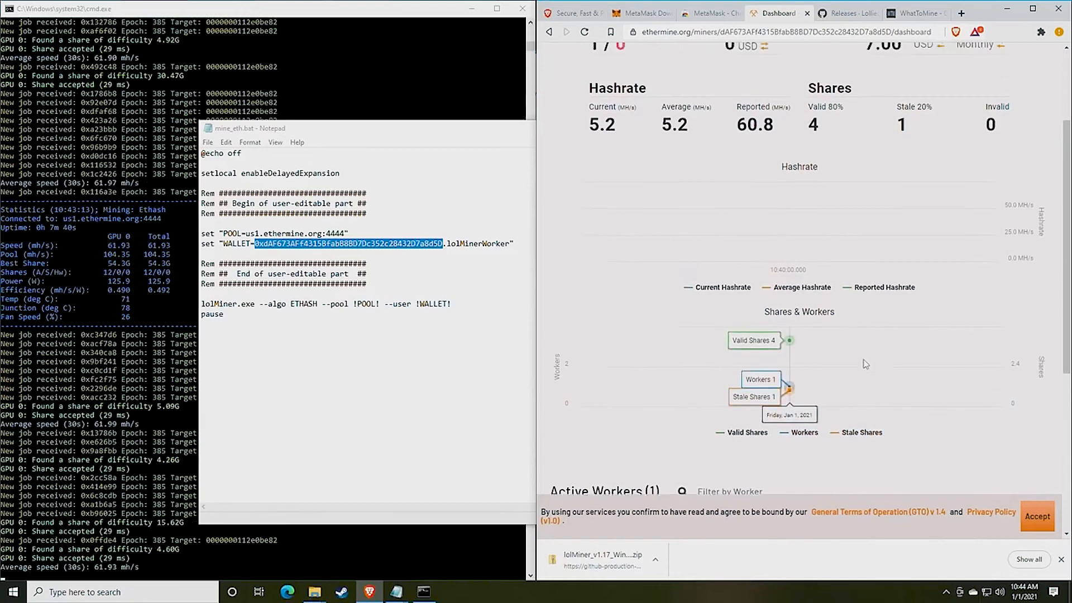
{"action": "scroll", "coordinate": [866, 364], "scroll_direction": "down", "scroll_amount": 1}
{"action": "scroll", "coordinate": [810, 301], "scroll_direction": "up", "scroll_amount": 3}
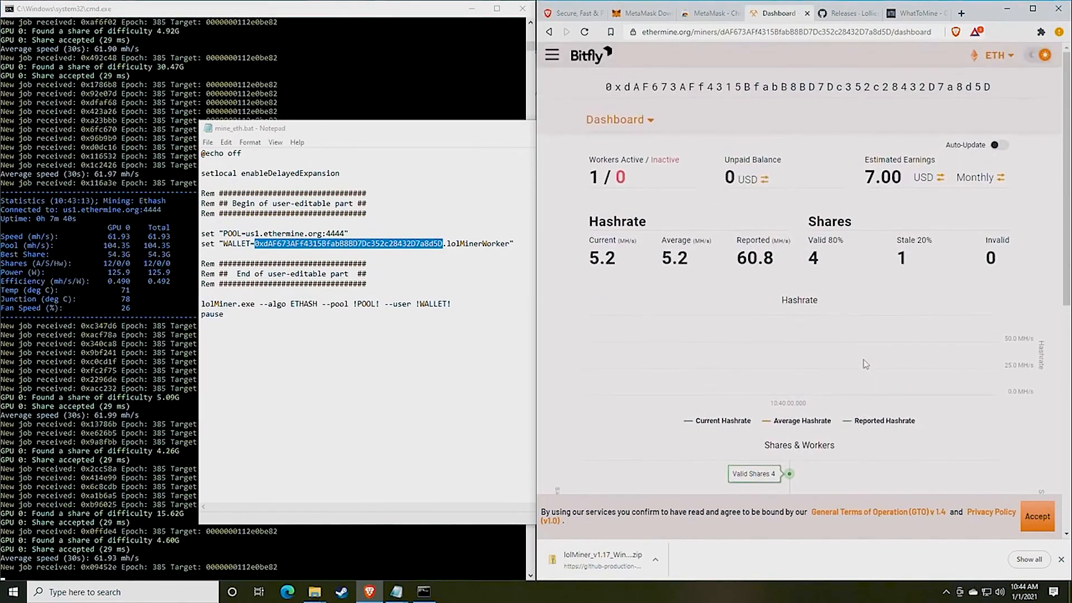
Open the Settings page for the mining wallet's Ethermine account
{"action": "left_click", "coordinate": [646, 122]}
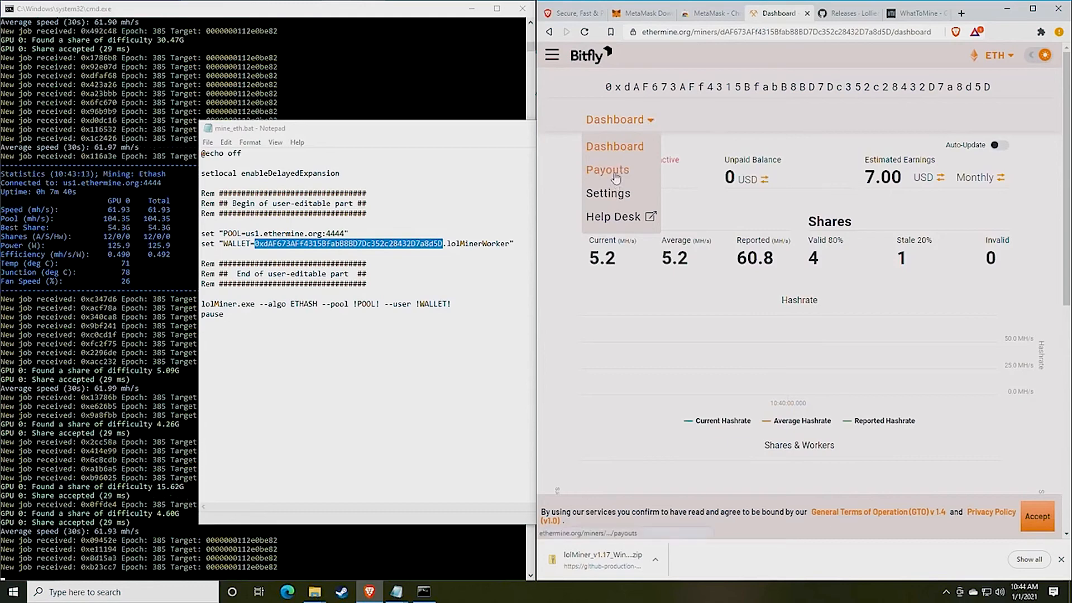
{"action": "left_click", "coordinate": [619, 198]}
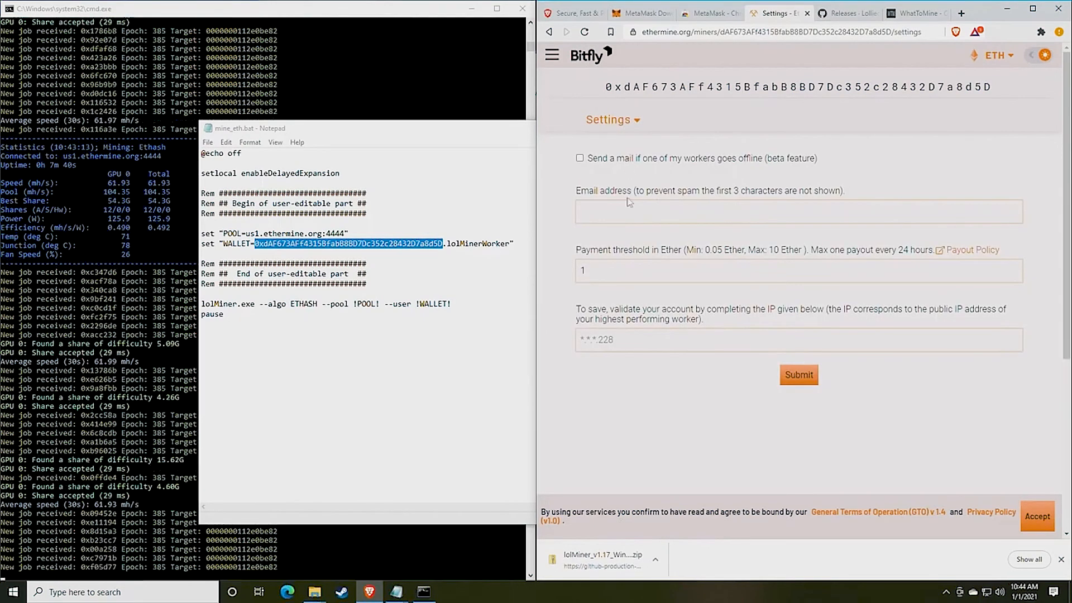
{"action": "left_click", "coordinate": [620, 211]}
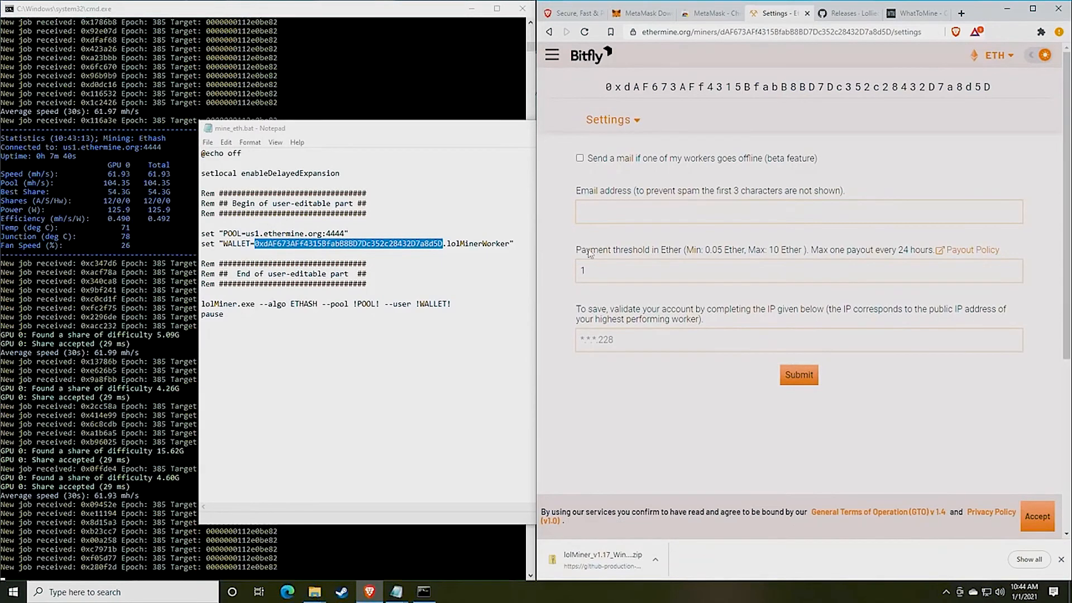
{"action": "left_click_drag", "start_coordinate": [580, 253], "coordinate": [673, 254]}
{"action": "left_click", "coordinate": [673, 256]}
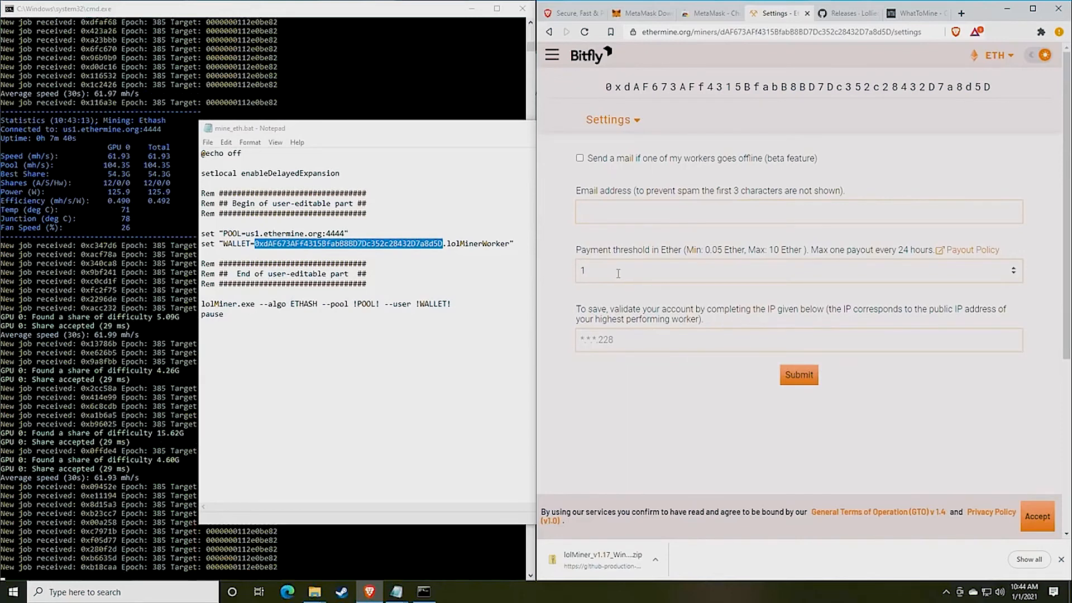
Change the payment threshold from 1 to 0.05 ETH, then return to the Dashboard
{"action": "left_click_drag", "start_coordinate": [618, 273], "coordinate": [565, 273]}
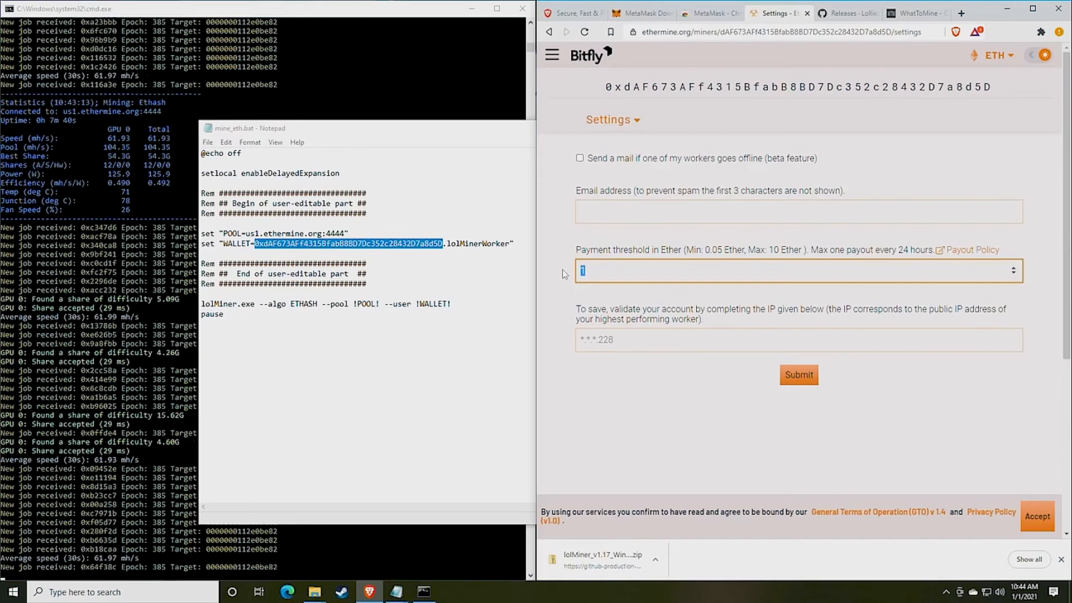
{"action": "type", "text": "0.05"}
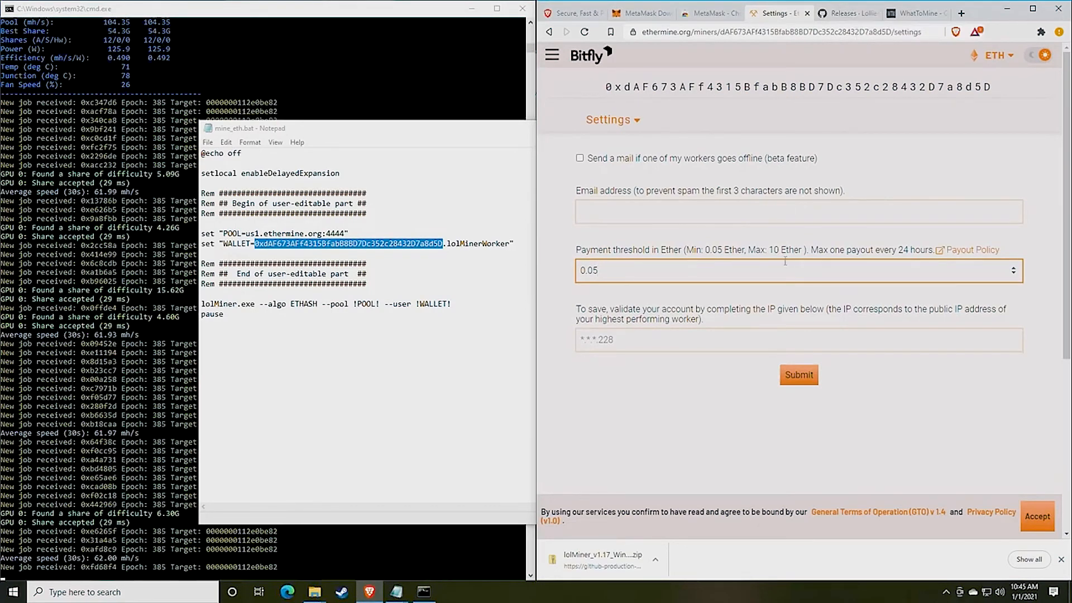
{"action": "left_click", "coordinate": [652, 345]}
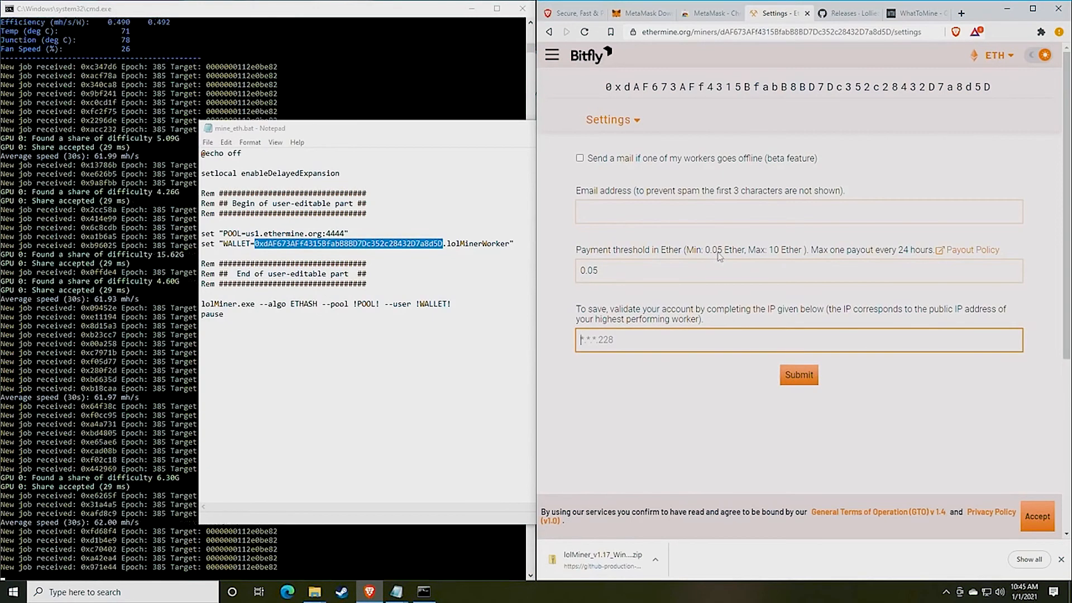
{"action": "left_click", "coordinate": [630, 120]}
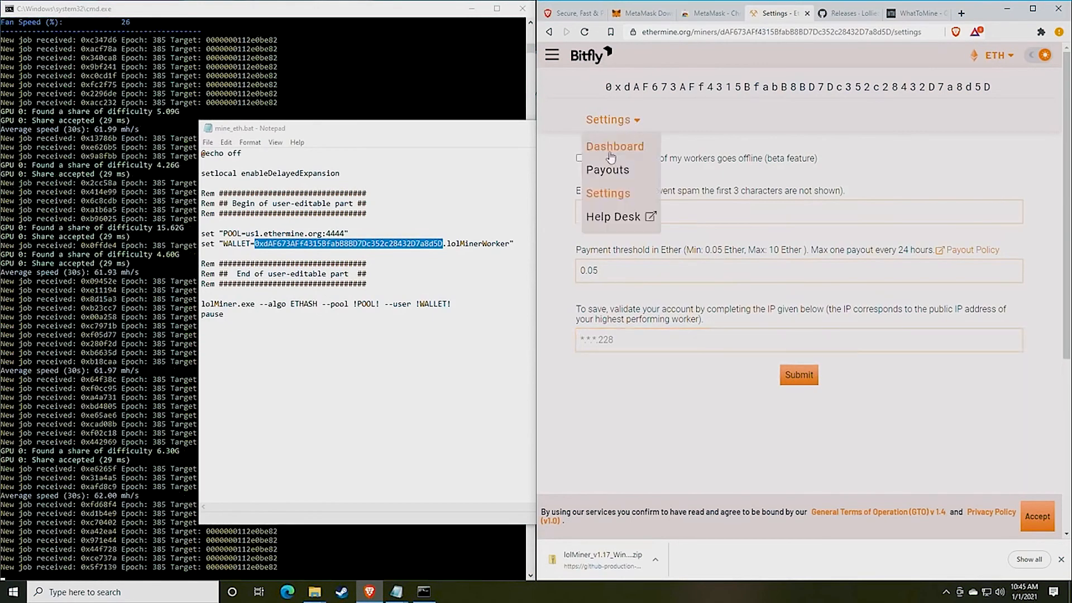
{"action": "left_click", "coordinate": [617, 146]}
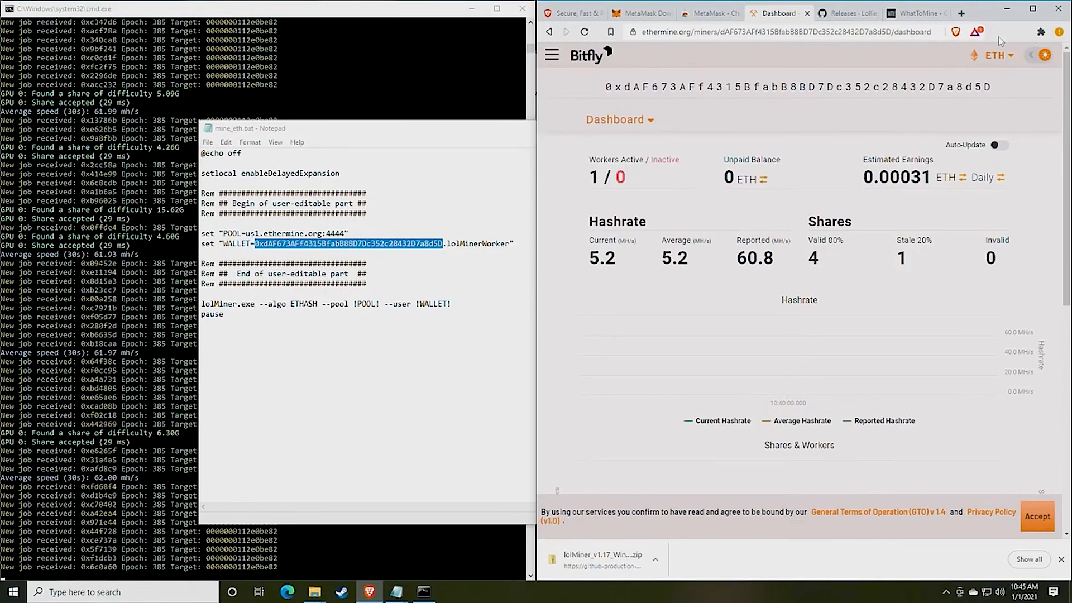
Pin MetaMask to the toolbar and open the wallet to see its 0 ETH balance
{"action": "left_click", "coordinate": [1041, 33]}
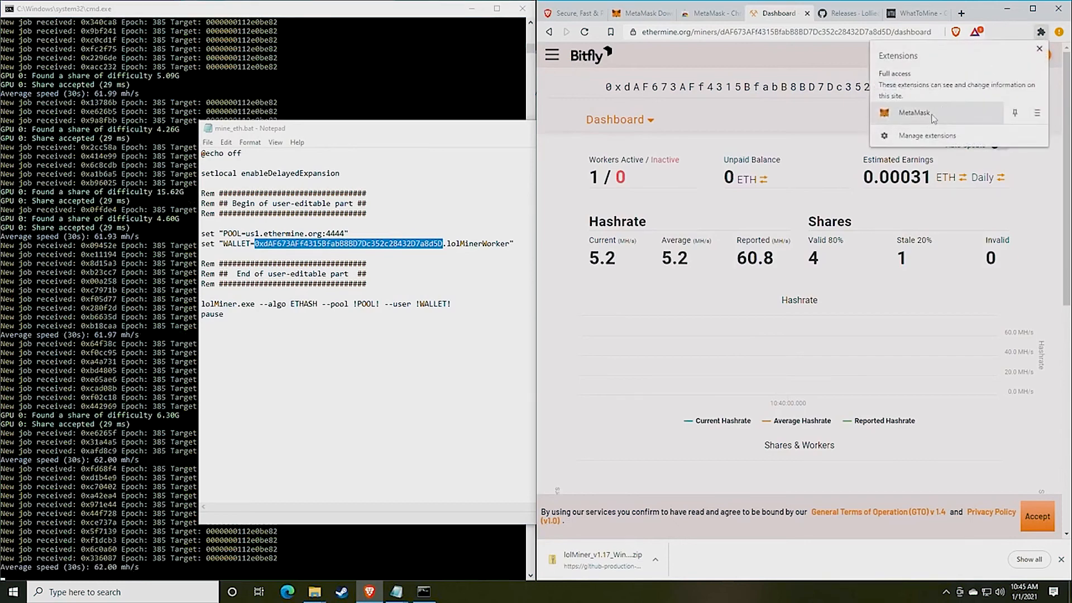
{"action": "left_click", "coordinate": [1014, 114]}
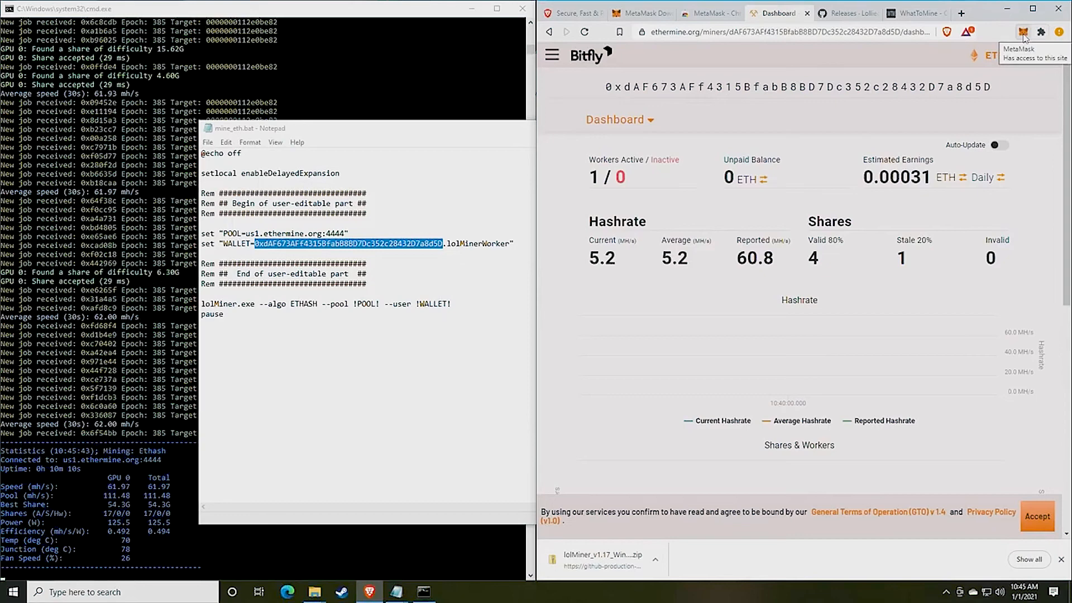
{"action": "left_click", "coordinate": [1023, 32]}
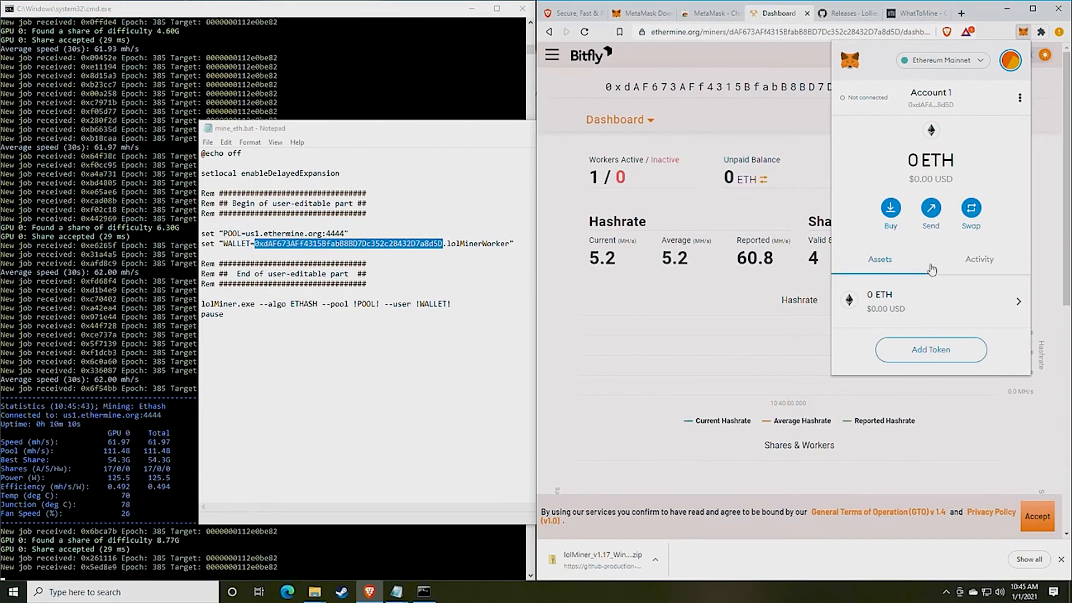
Look through the Swap page's from and to token lists, then close MetaMask
{"action": "left_click", "coordinate": [971, 208]}
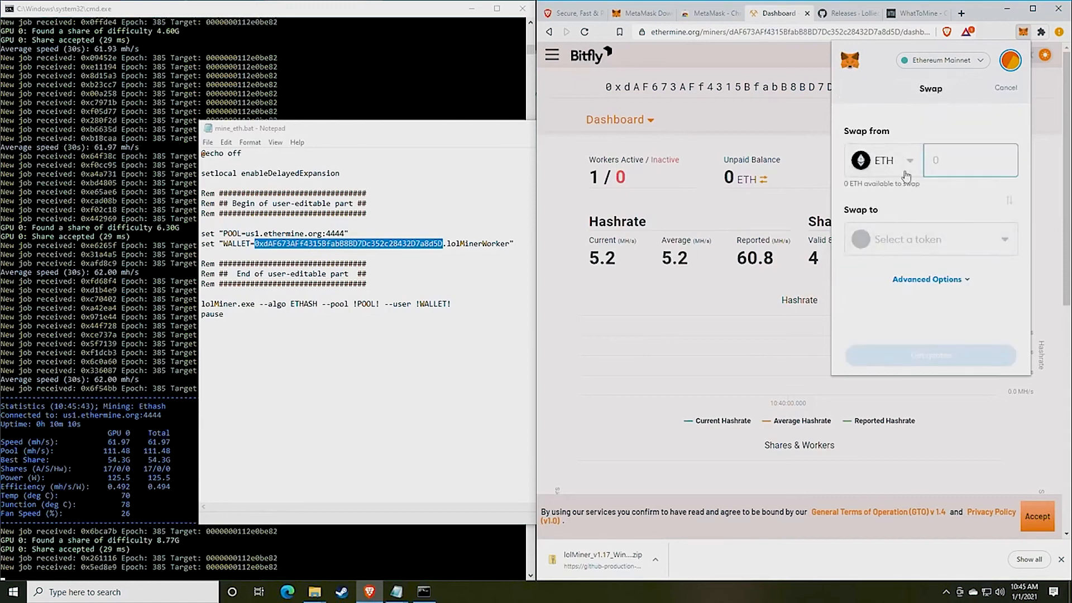
{"action": "left_click", "coordinate": [905, 162]}
{"action": "left_click", "coordinate": [927, 131]}
{"action": "left_click", "coordinate": [936, 252]}
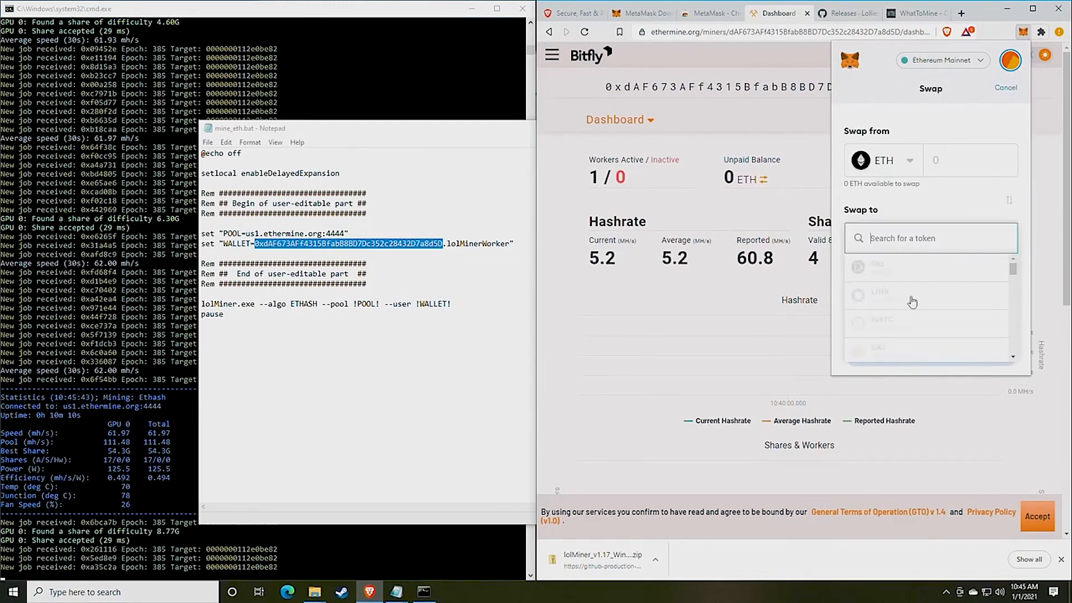
{"action": "left_click", "coordinate": [906, 241]}
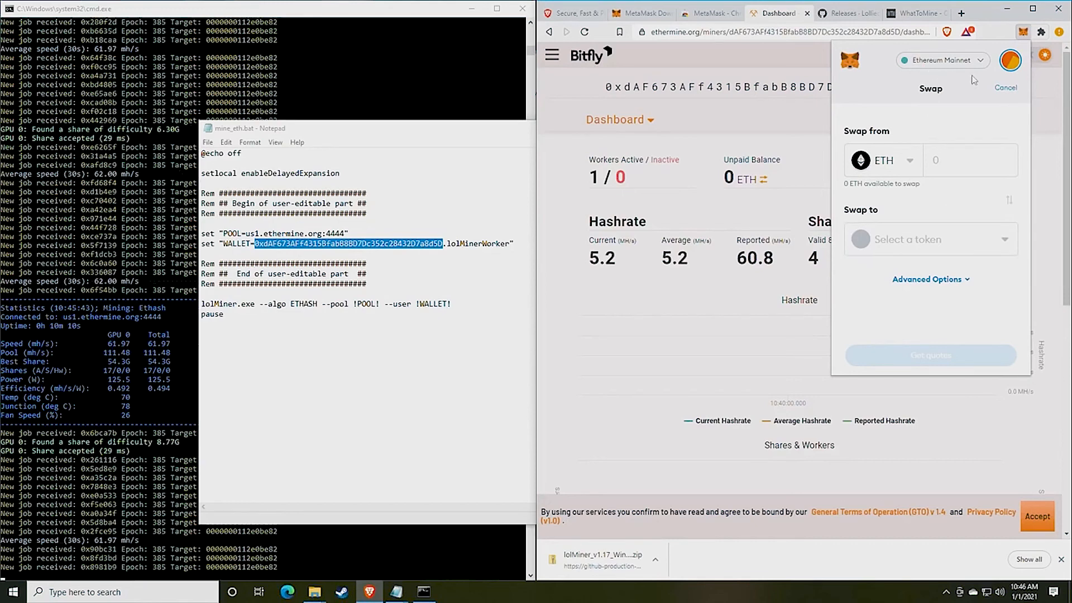
{"action": "left_click", "coordinate": [1023, 36]}
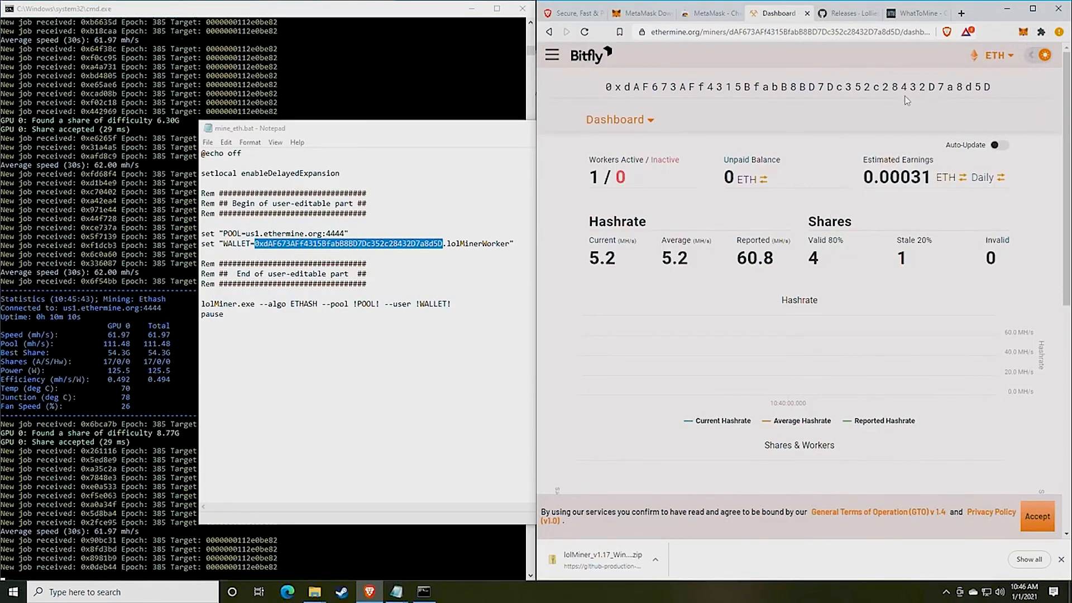